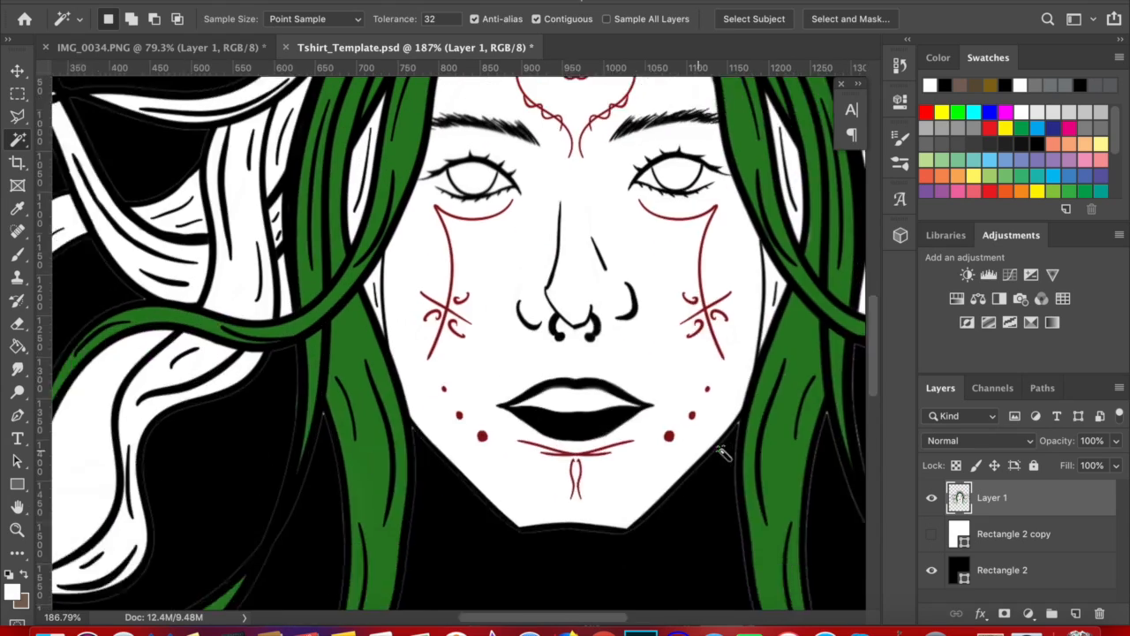
Clear the selection and show the white Rectangle 2 copy background to check the artwork against it.
scroll(751, 375, down, 4)
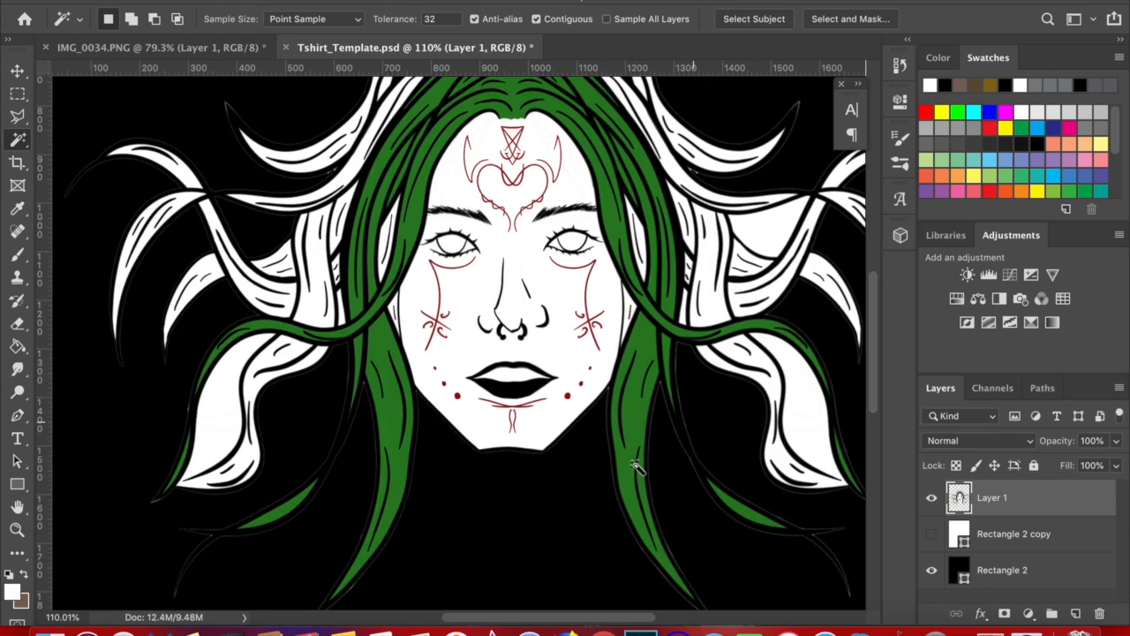
key(super+d)
click(932, 533)
scroll(575, 492, down, 3)
click(388, 2)
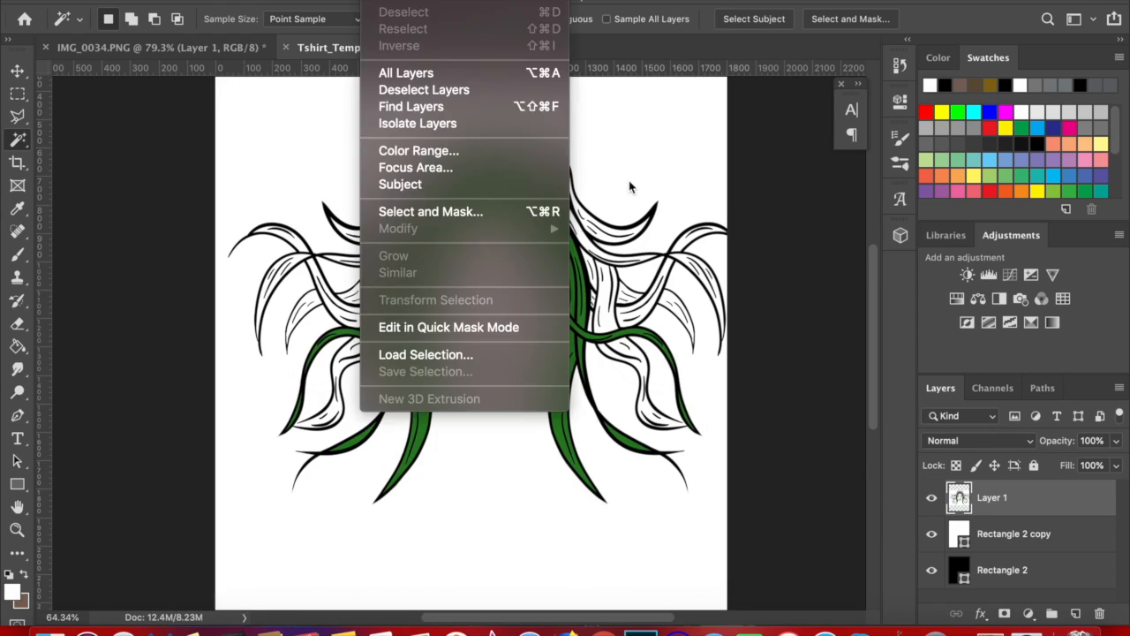
click(570, 24)
Undo the recent edits back to the white area surrounding the head on Layer 1.
key(super+z)
key(super+z)
key(super+z)
key(super+z)
Try removing all white from Layer 1 with a Color Range selection of sampled colors at fuzziness 40.
click(432, 2)
mouse_move(388, 2)
click(416, 151)
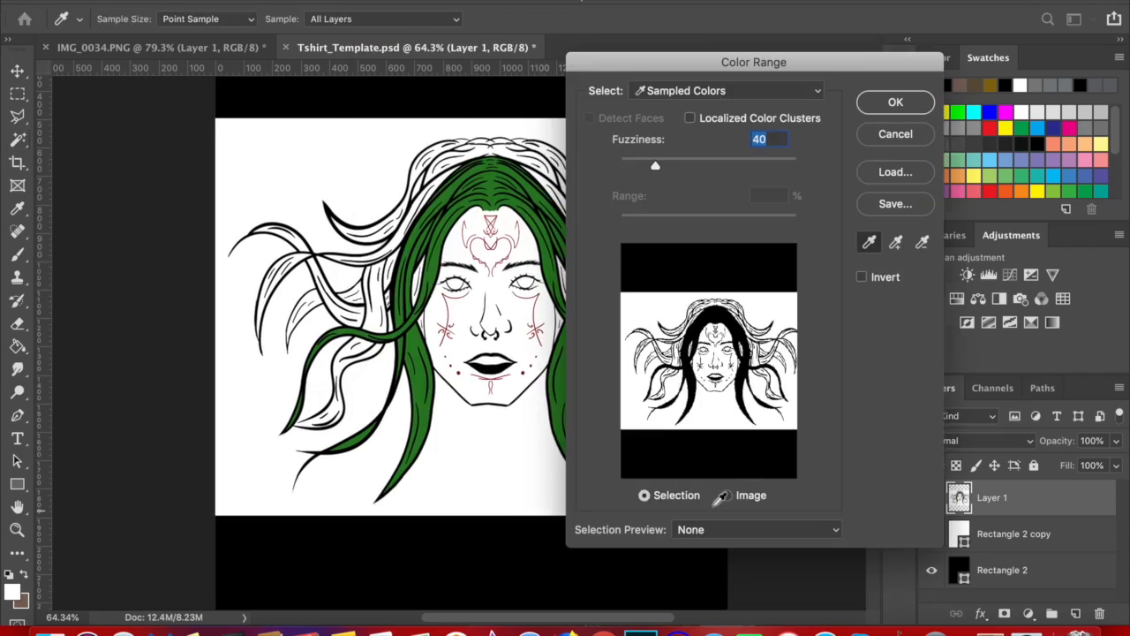
click(915, 108)
scroll(608, 424, up, 3)
key(BackSpace)
key(super+d)
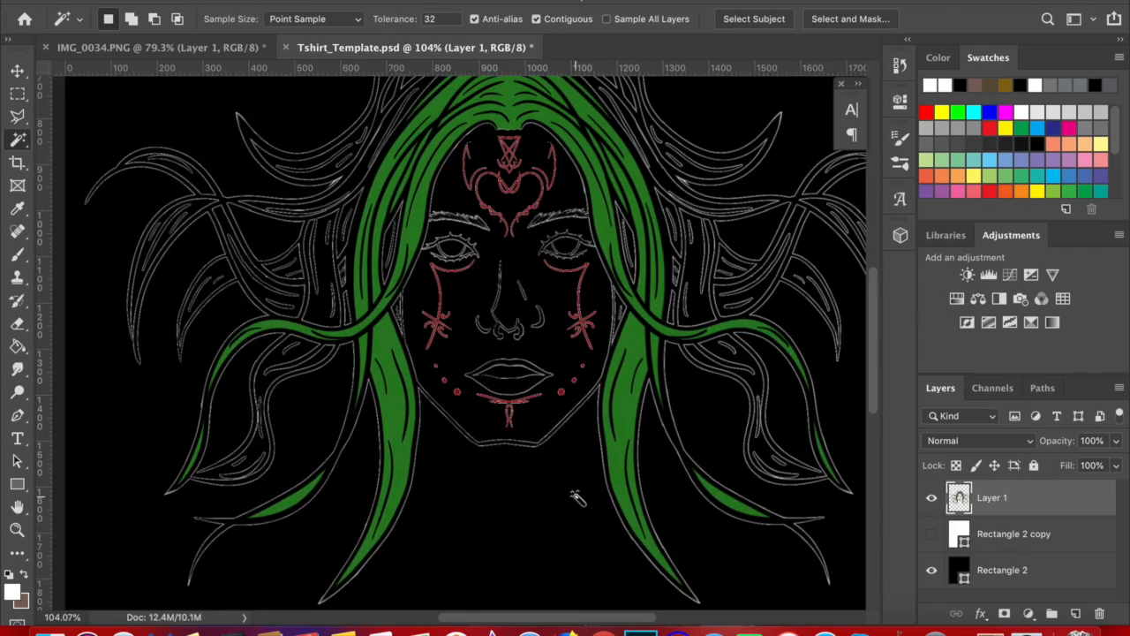
scroll(577, 501, up, 5)
Undo the Color Range deletion and delete only the selected white area outside the head and hair.
key(super+z)
key(super+z)
scroll(580, 500, down, 4)
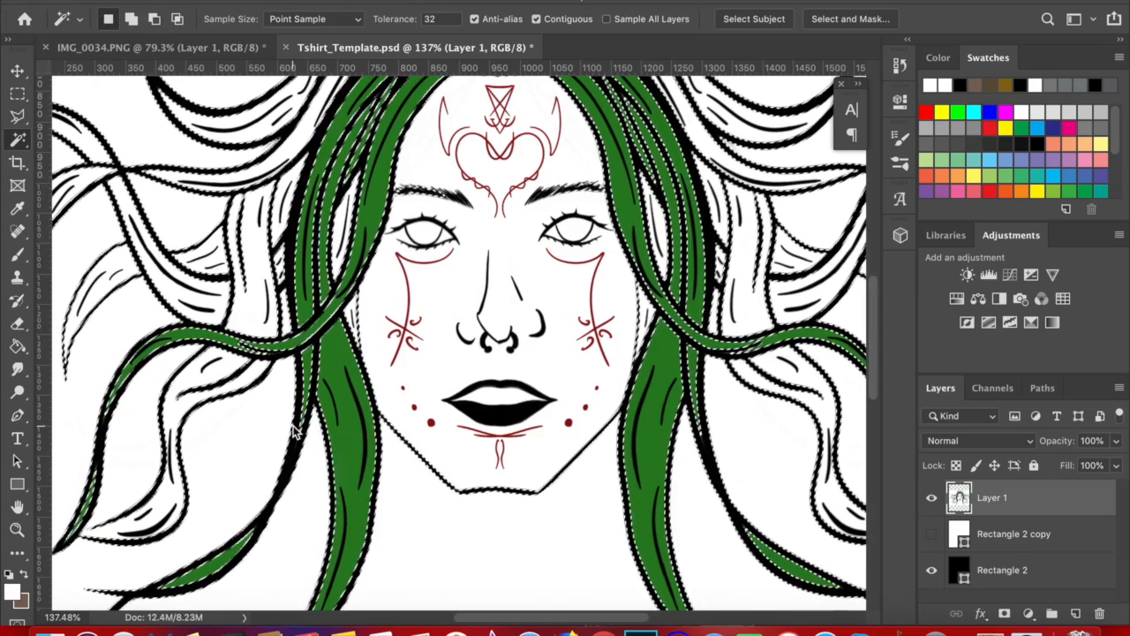
key(Delete)
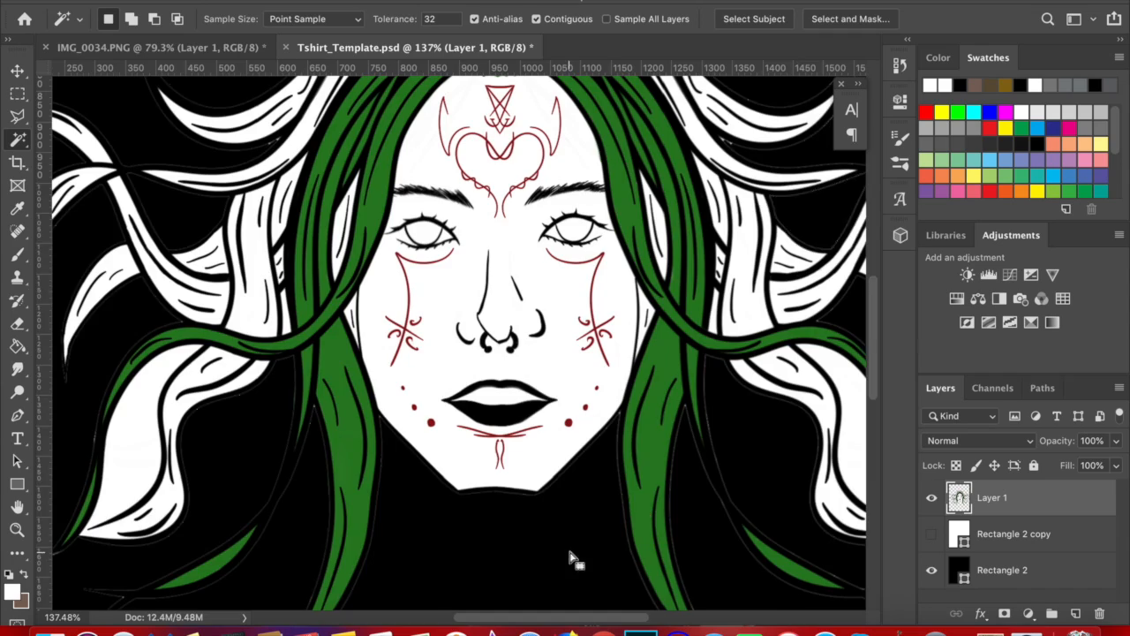
scroll(630, 422, down, 4)
Select the white gap beside the lower-left green strand with the Magic Wand and erase its lower part.
scroll(629, 422, up, 10)
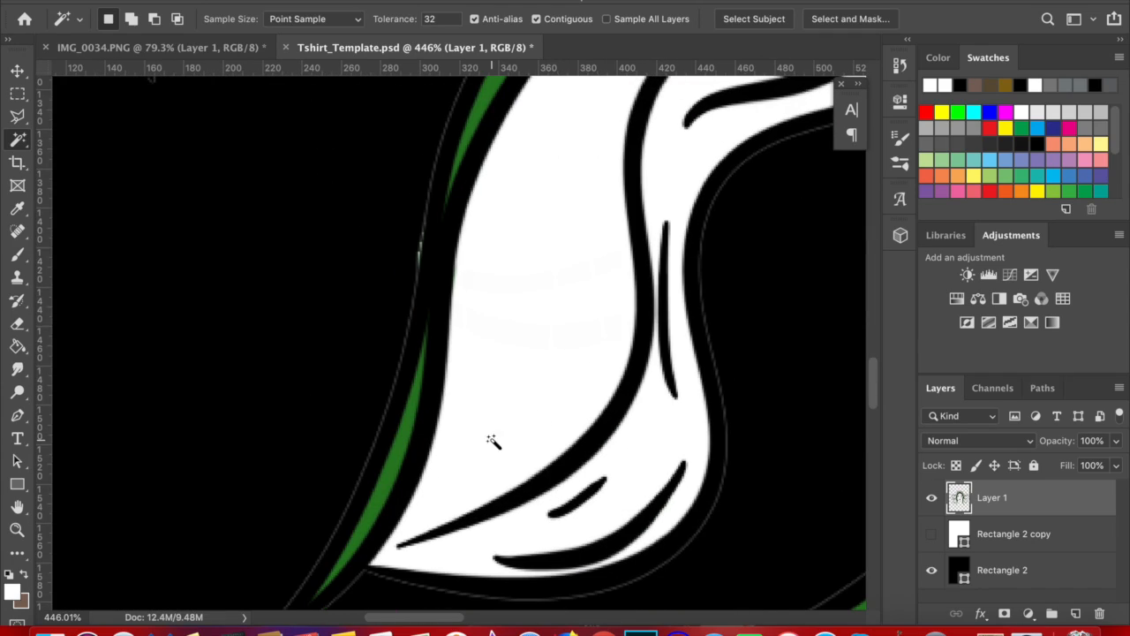
key(e)
click(479, 454)
scroll(482, 455, up, 3)
key(w)
click(550, 310)
key(e)
mouse_move(549, 303)
mouse_down()
mouse_move(499, 391)
mouse_move(402, 468)
mouse_move(331, 490)
mouse_up()
drag(614, 355, 475, 359)
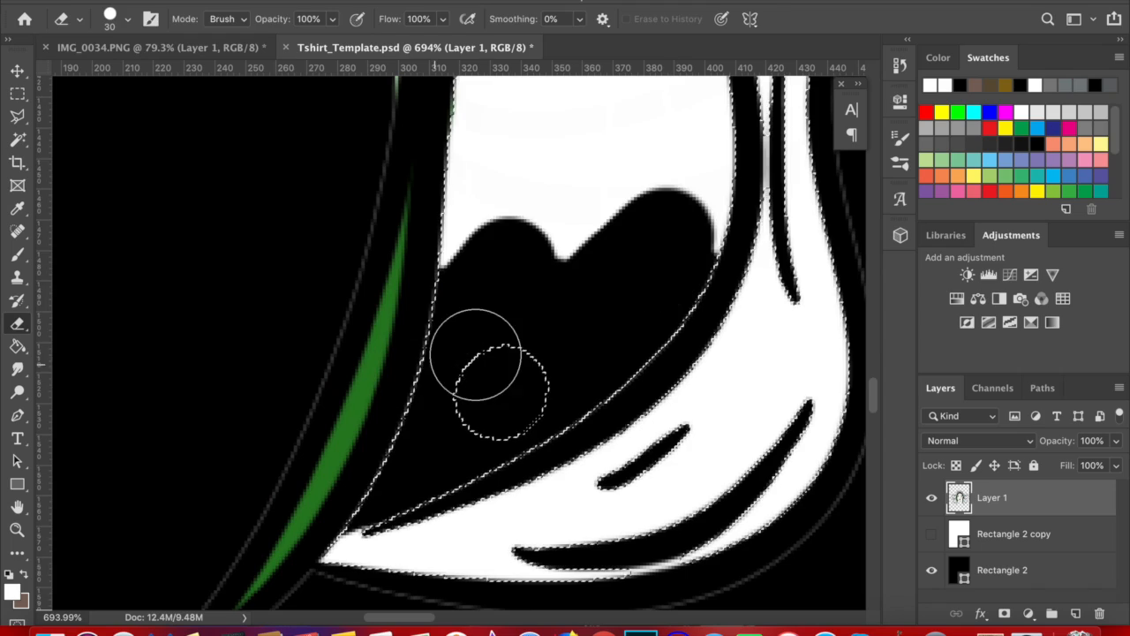
Select and delete the remaining white in the gap beside the lower-left green strand, then clear the selection.
key(w)
click(598, 181)
key(BackSpace)
key(super+d)
scroll(620, 280, down, 8)
scroll(620, 275, down, 5)
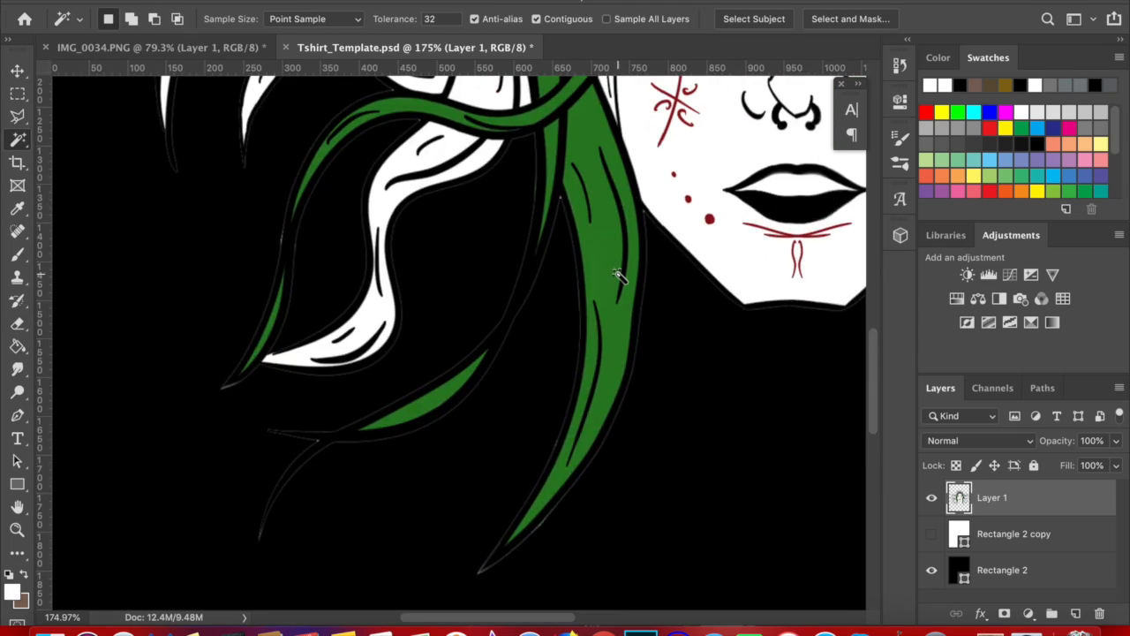
Select the lower-left white hair lock with the Magic Wand and erase the stray white at its tip.
scroll(438, 203, up, 5)
scroll(439, 203, left, 8)
scroll(477, 265, up, 3)
click(598, 417)
scroll(566, 353, up, 3)
key(e)
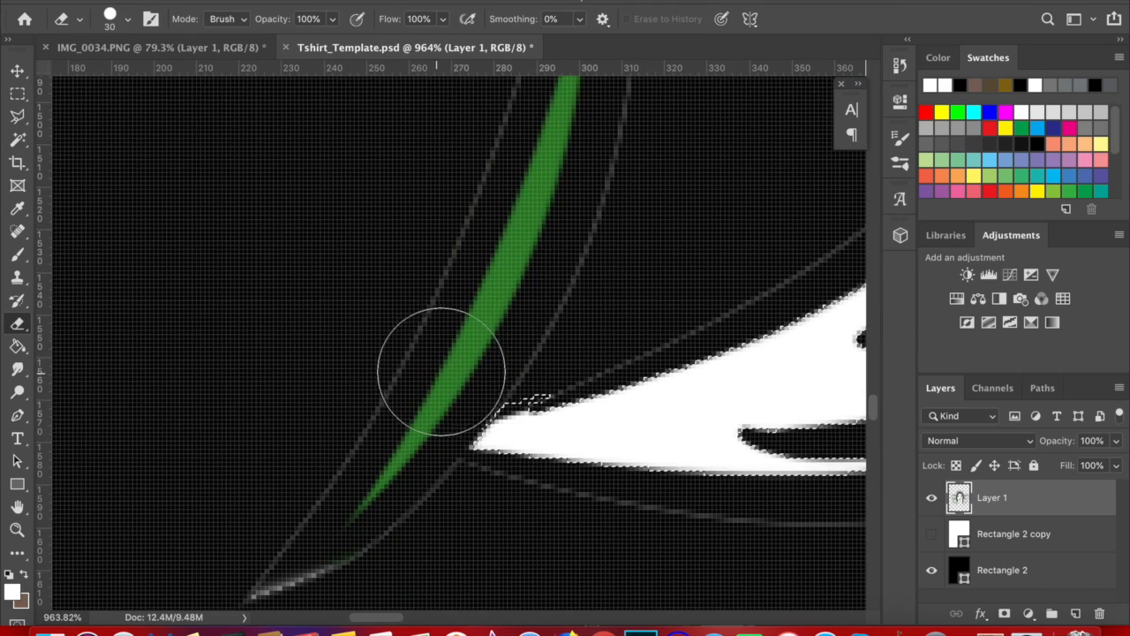
key(w)
key(super+d)
scroll(671, 271, down, 6)
Refine the tip of the lower-left white lock to a sharper point by erasing within Magic Wand selections.
scroll(583, 308, up, 5)
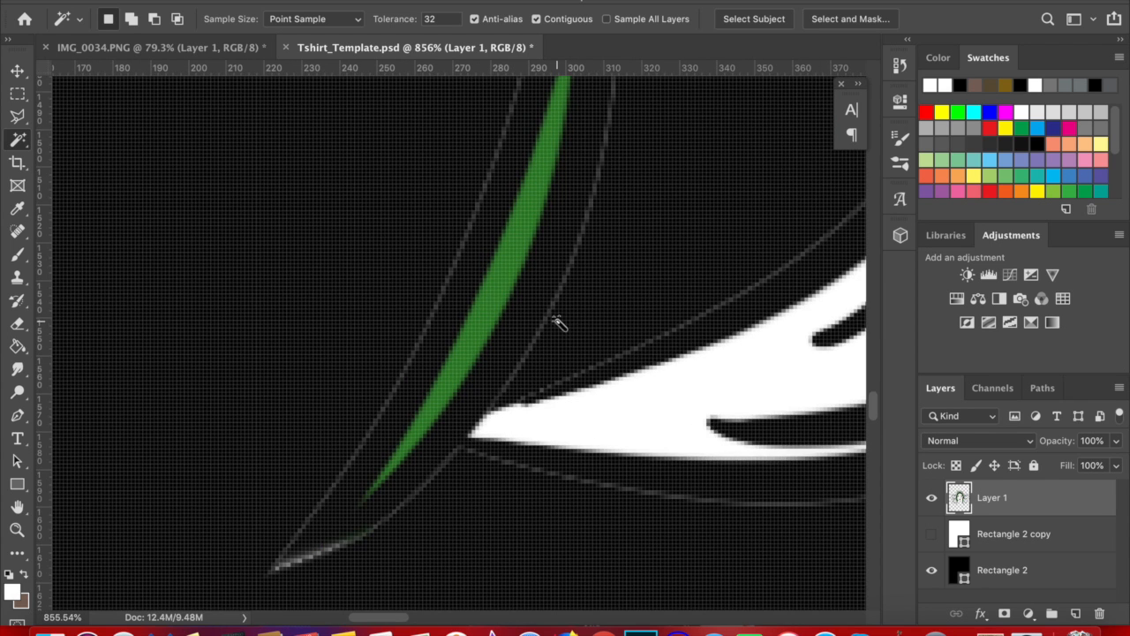
click(574, 413)
key(e)
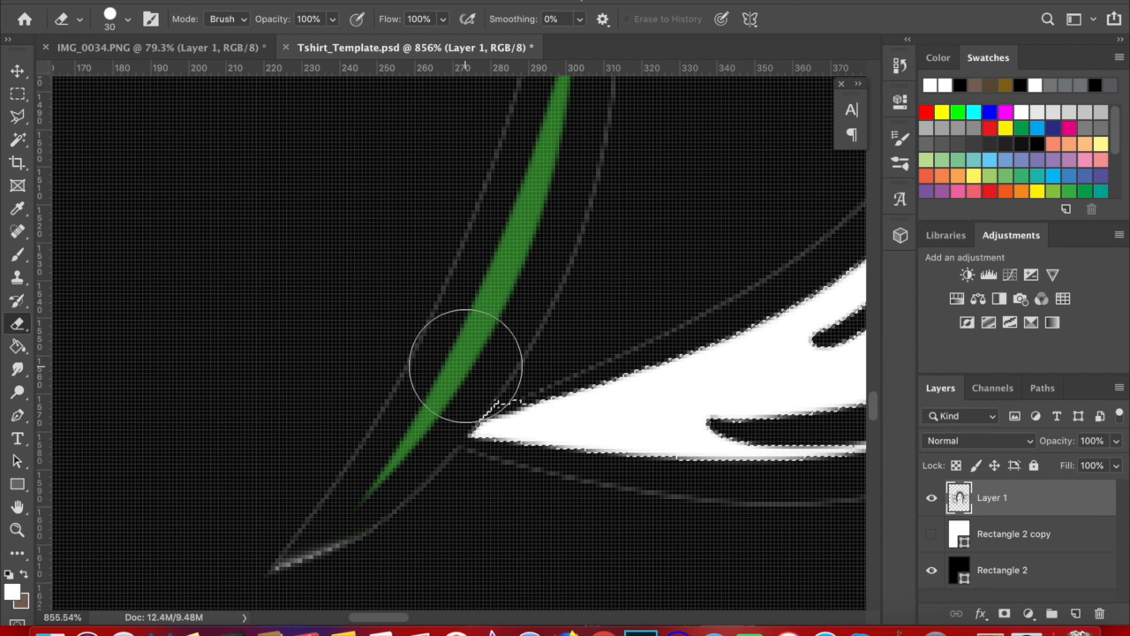
key(w)
scroll(604, 318, down, 2)
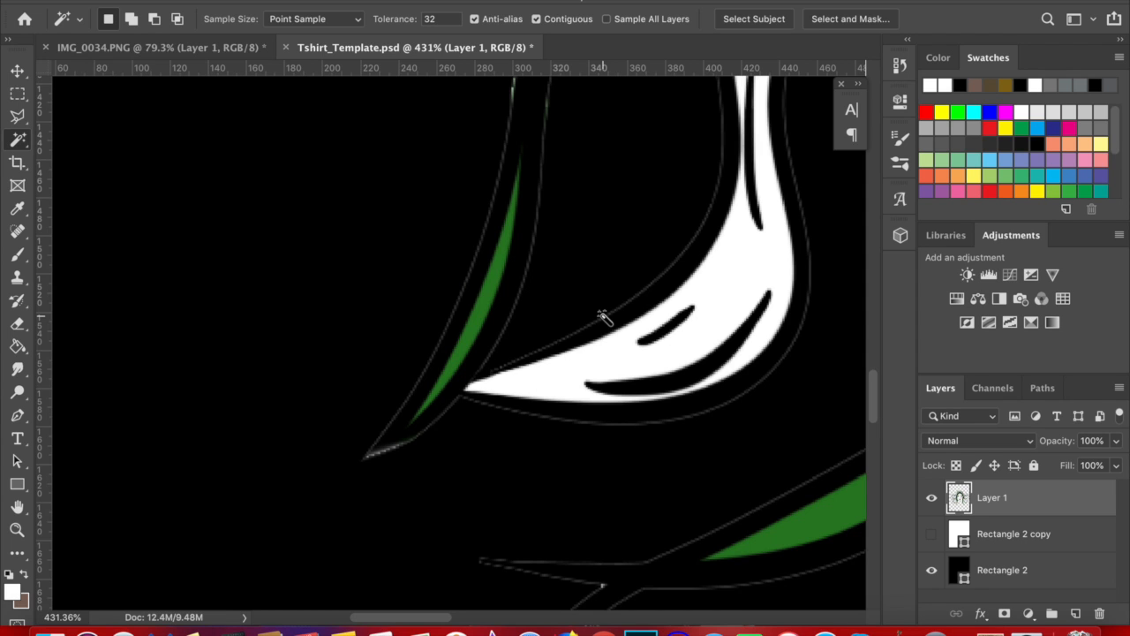
scroll(486, 335, up, 2)
key(e)
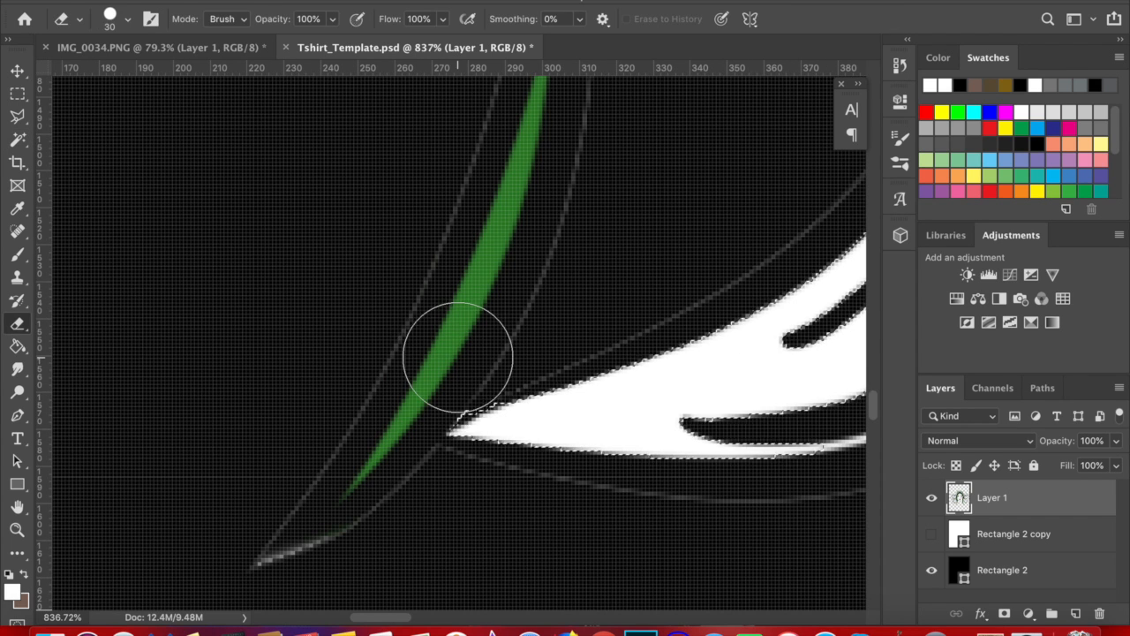
key(w)
scroll(633, 273, down, 5)
scroll(590, 343, up, 3)
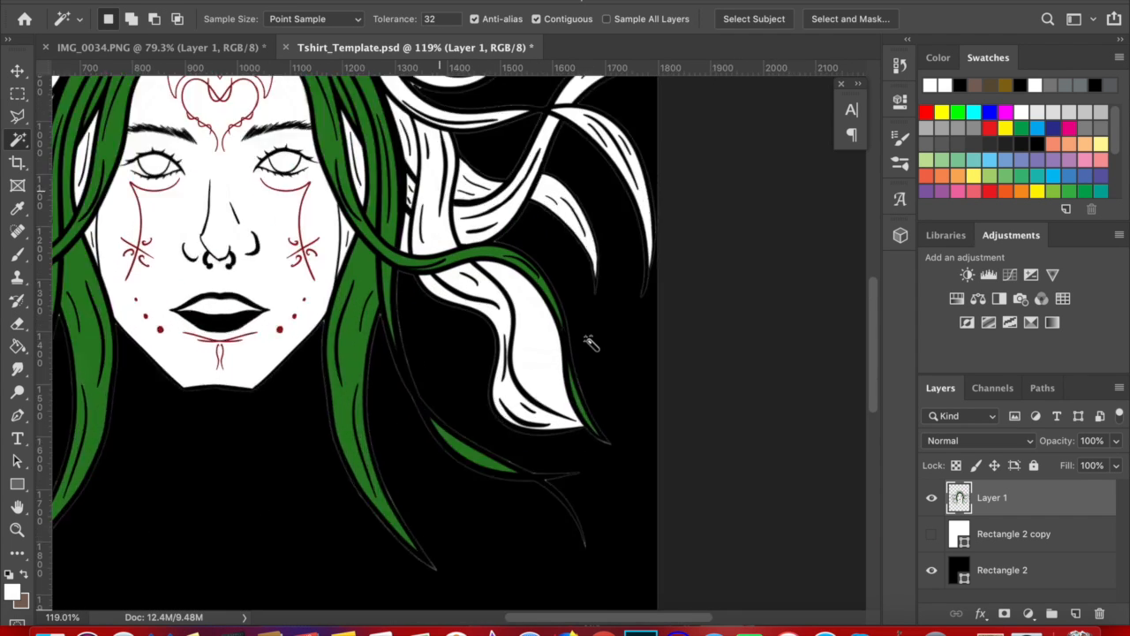
Clear the white gap beside the lower-right green strand using the eraser and a Magic Wand selection.
scroll(590, 342, up, 5)
key(e)
mouse_move(647, 515)
mouse_down()
mouse_move(672, 537)
mouse_move(606, 507)
mouse_up()
key(w)
click(552, 417)
key(Delete)
scroll(824, 365, down, 3)
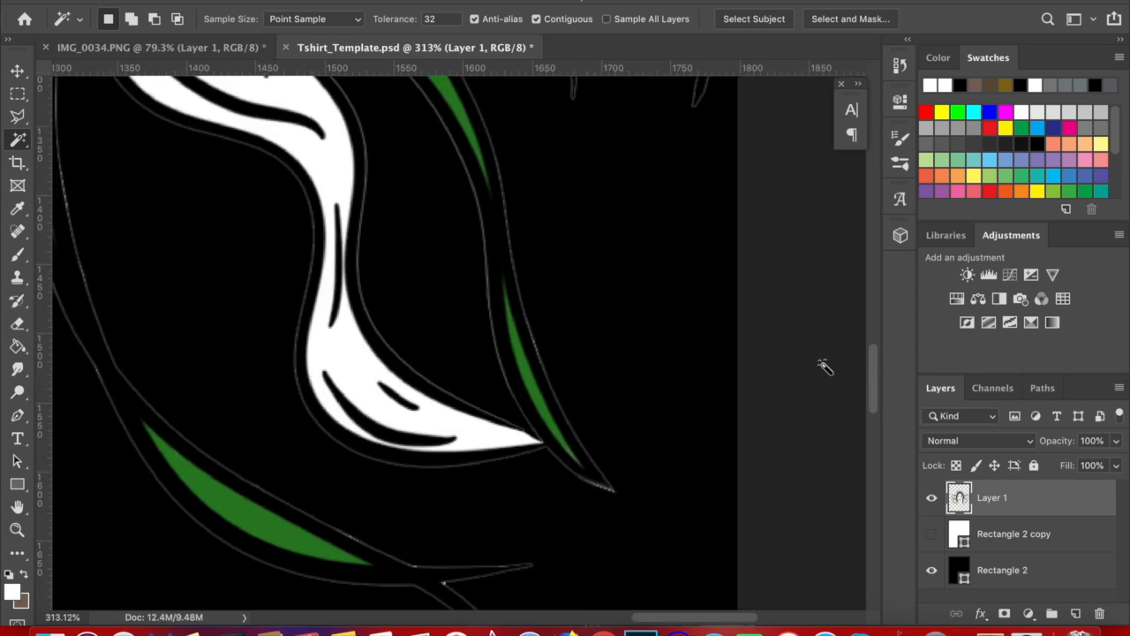
Duplicate Layer 1 and hide the original layer.
scroll(824, 366, down, 5)
scroll(824, 366, up, 4)
key(ctrl+j)
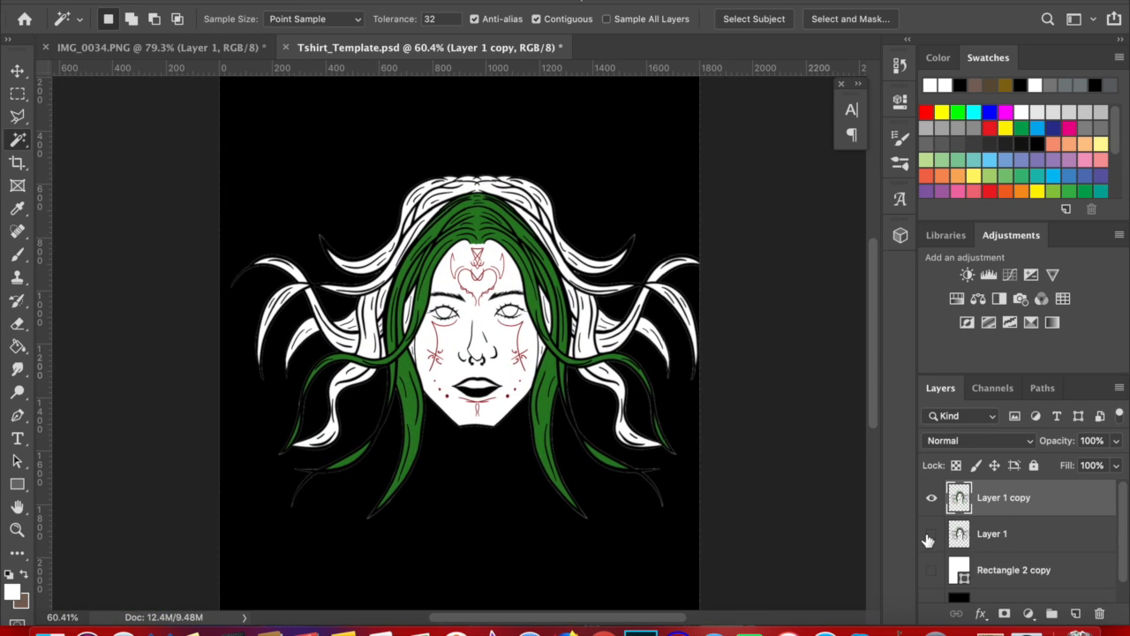
Try several Outer Glow colors sampled from the artwork on Layer 1 copy.
double_click(1037, 510)
click(497, 334)
drag(625, 26, 809, 1)
click(909, 119)
click(408, 380)
click(800, 40)
click(907, 119)
click(369, 339)
click(788, 40)
click(910, 122)
click(519, 368)
click(791, 42)
click(903, 120)
click(412, 387)
click(764, 41)
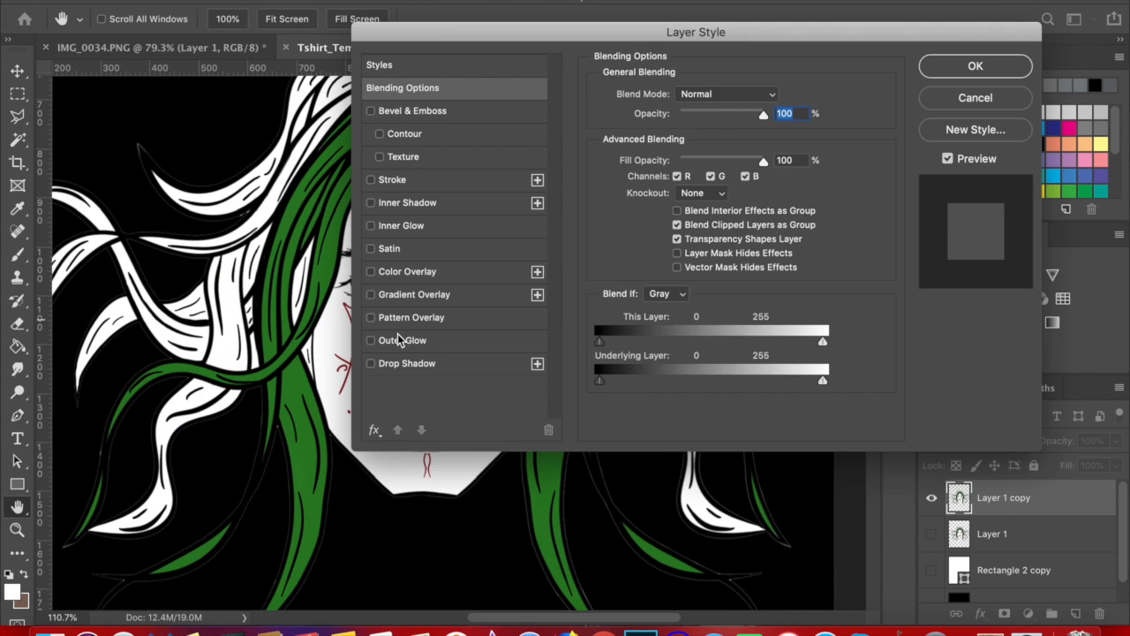
Add an Outer Glow to Layer 1 copy in the hair green 297f22 with the Precise technique.
click(403, 340)
drag(704, 35, 915, 9)
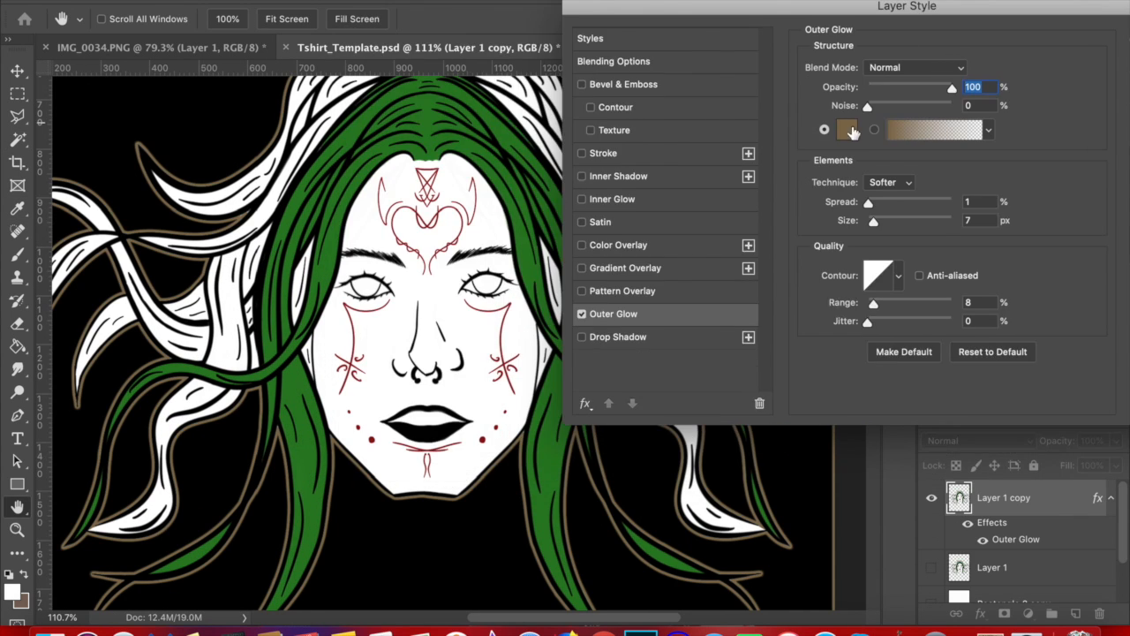
click(847, 130)
click(318, 398)
click(351, 371)
click(352, 372)
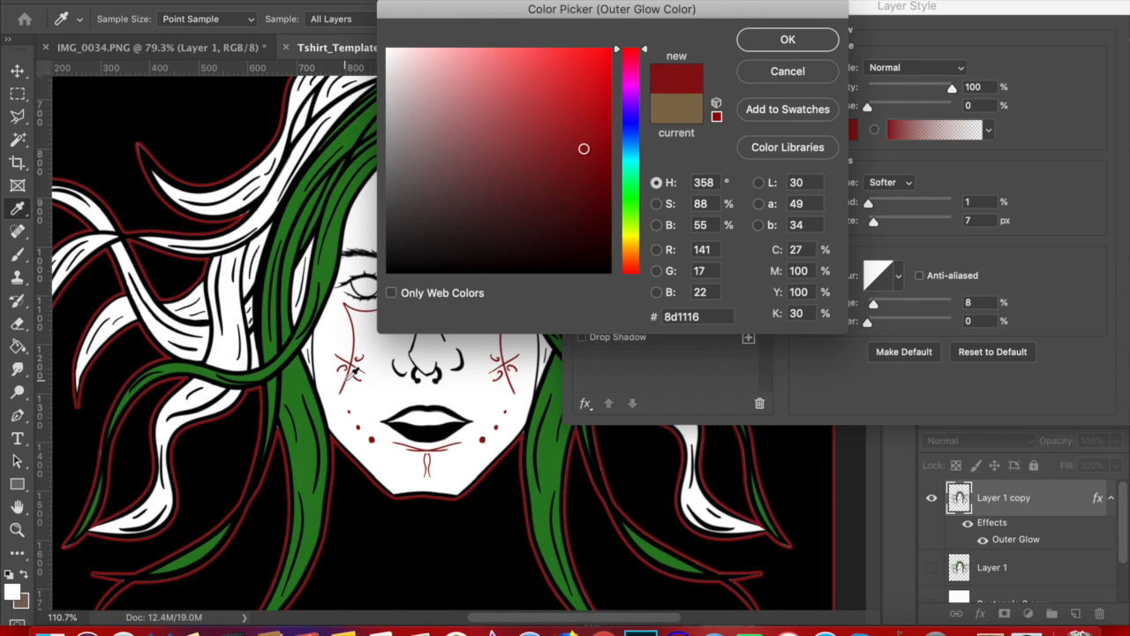
click(320, 438)
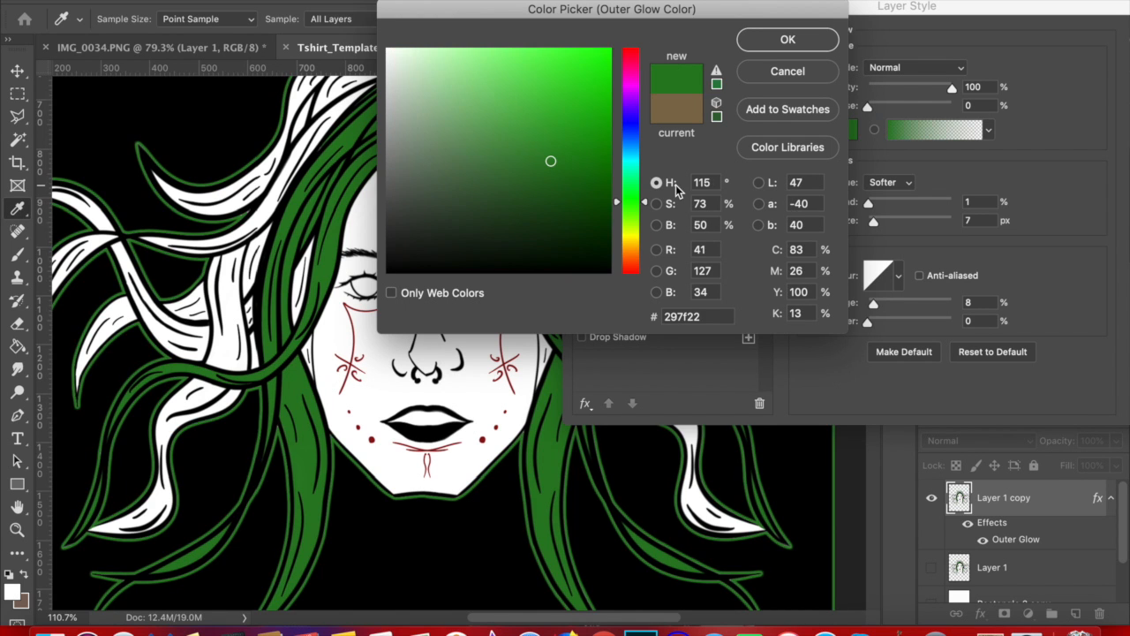
click(788, 41)
click(886, 188)
click(892, 201)
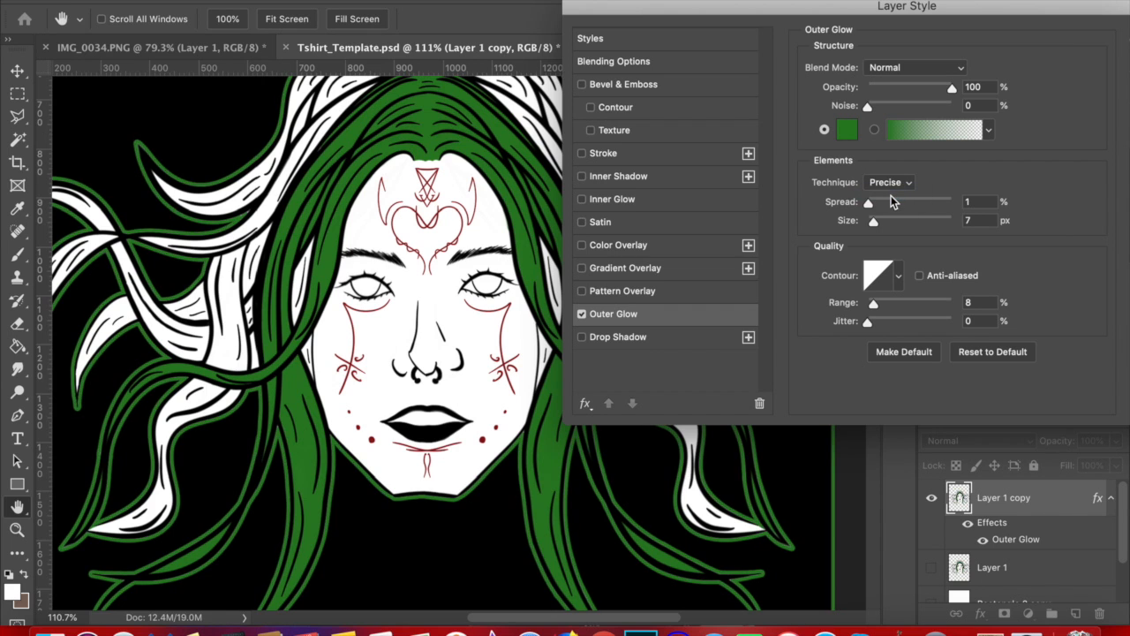
Compare sampled glow colors and set Layer 1 copy's Outer Glow to the dark red of the face markings.
click(846, 130)
click(631, 133)
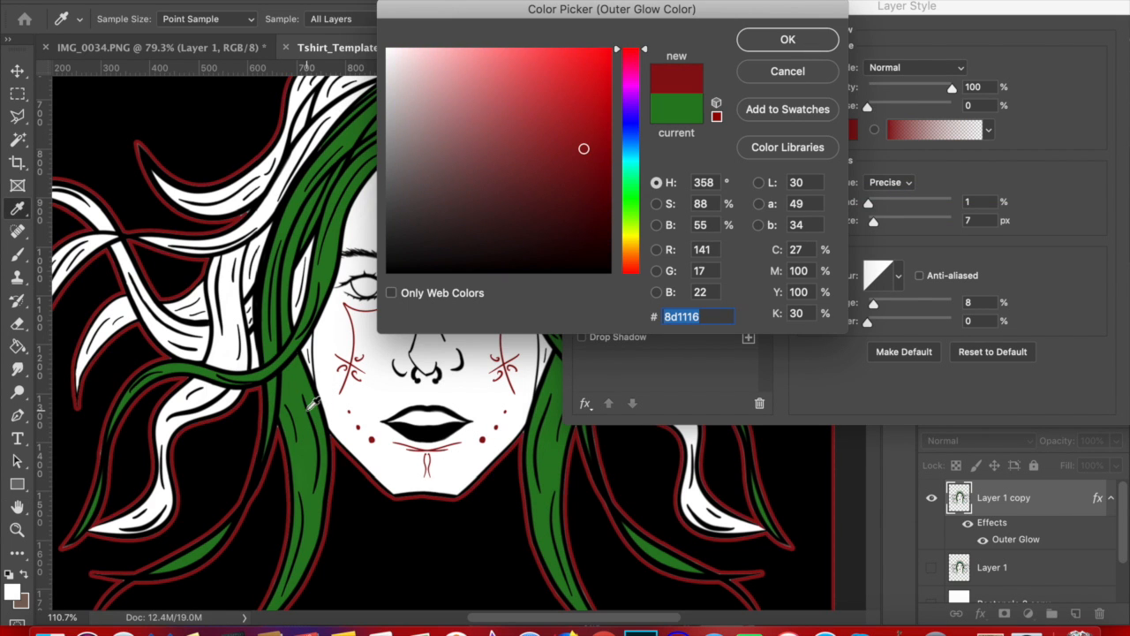
click(223, 312)
click(218, 314)
click(232, 310)
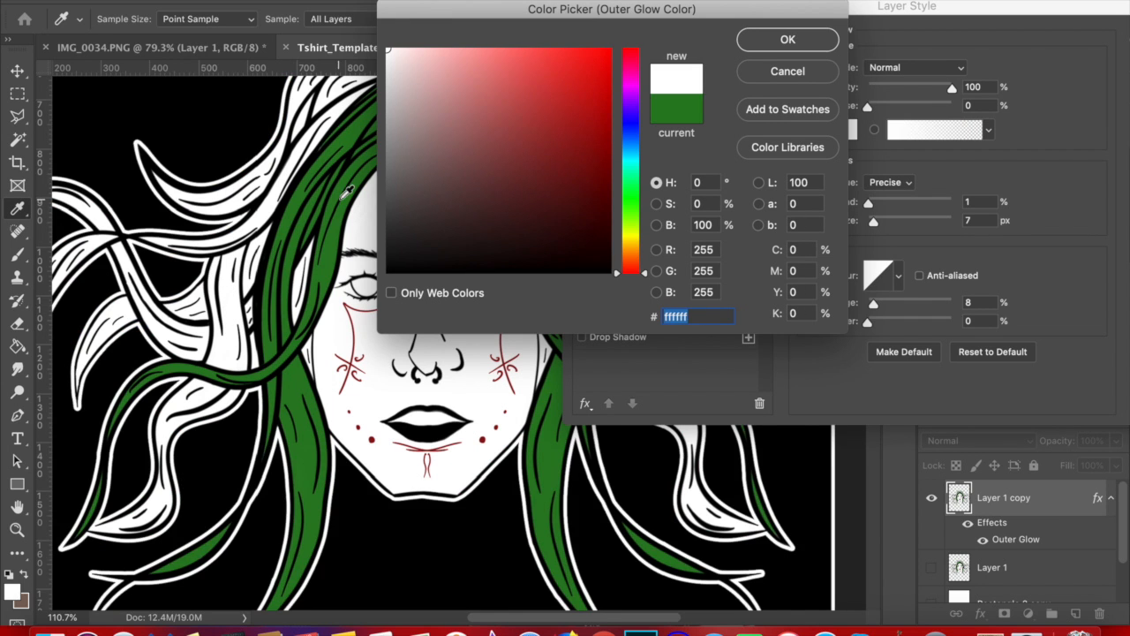
click(343, 197)
click(483, 438)
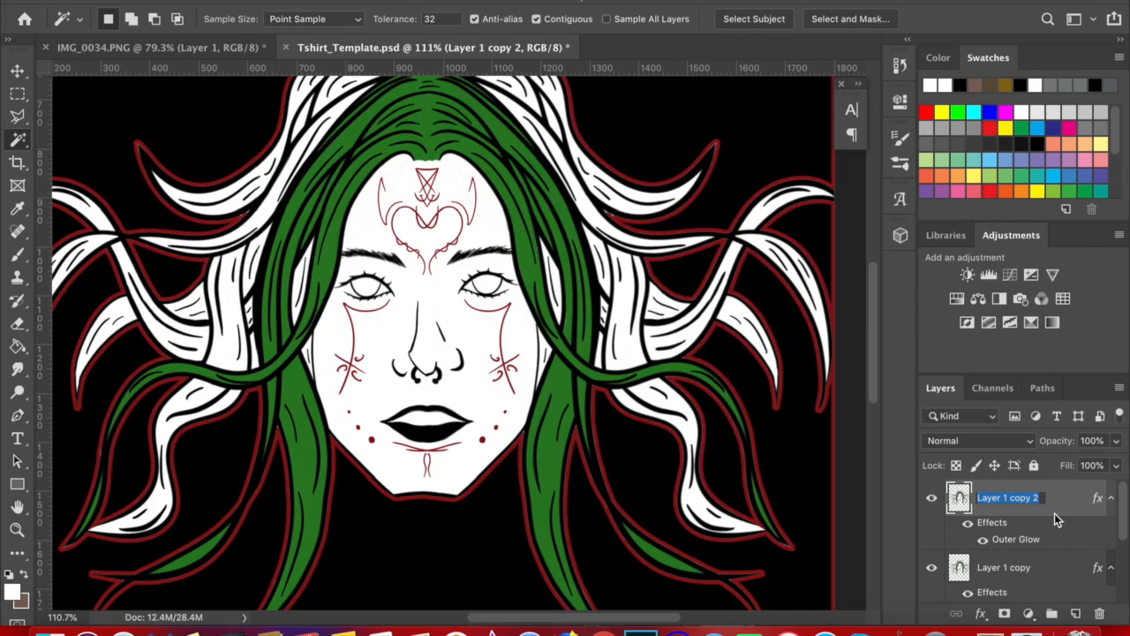
Duplicate the red-glow layer and change the duplicate's Outer Glow color to the hair green.
double_click(1055, 513)
click(369, 321)
click(614, 136)
click(303, 221)
key(Return)
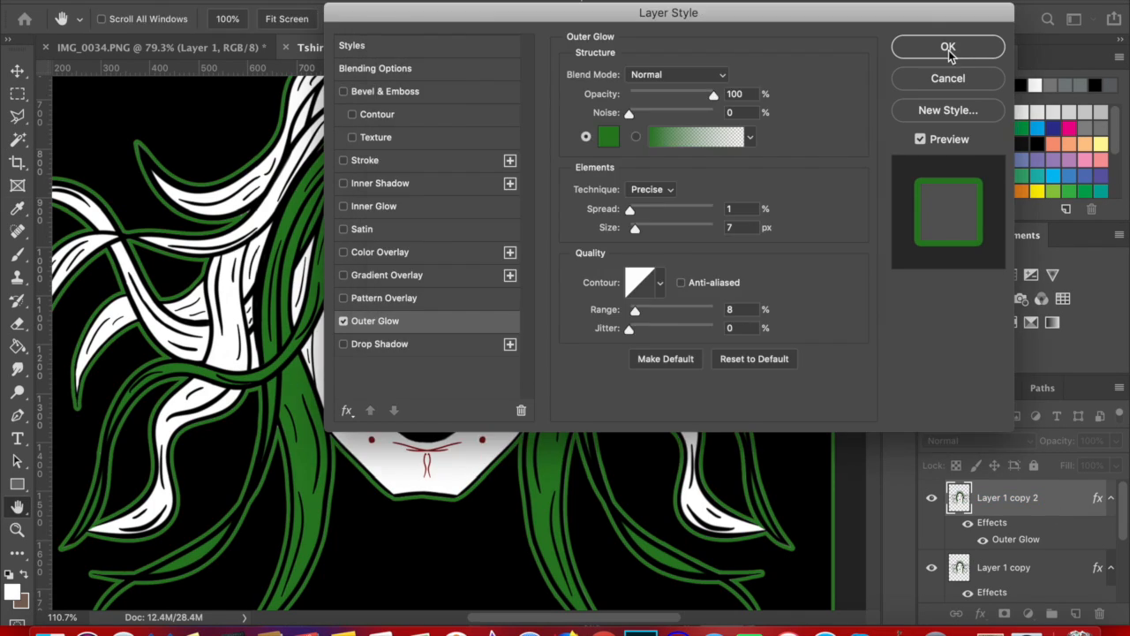
click(948, 49)
Offset the green-glow duplicate to the left of the red-glow layer beneath it.
scroll(696, 416, down, 5)
key(super+shift+Left)
scroll(698, 418, up, 3)
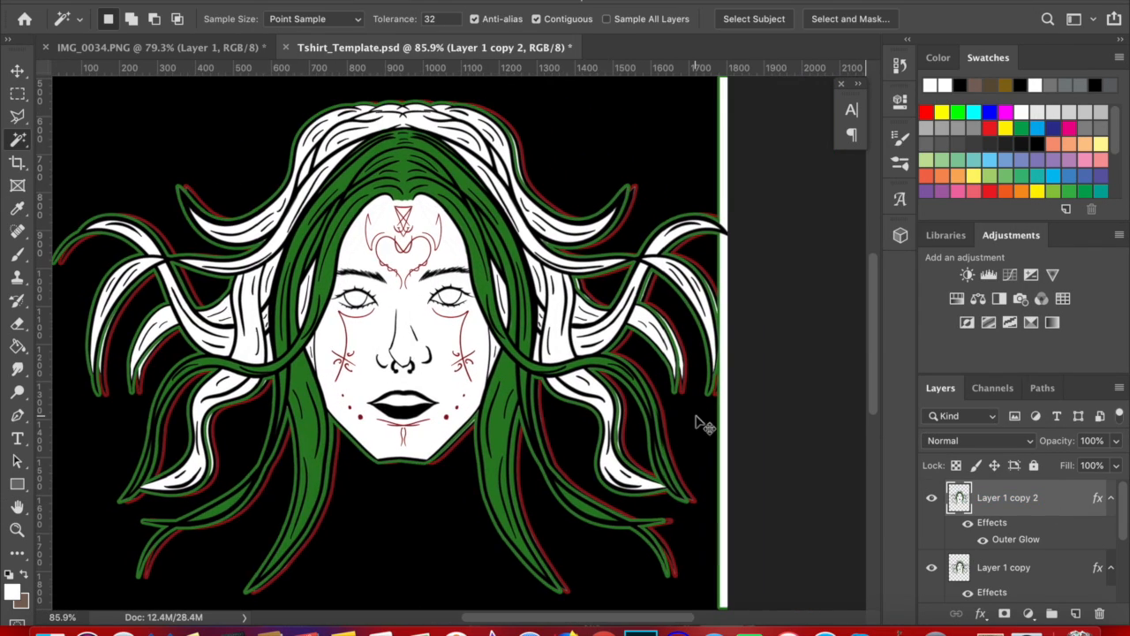
Delete both glow layers and show the original Layer 1 again.
click(932, 499)
key(Delete)
key(Delete)
click(933, 502)
Move Layer 1 about 50 px to the left on the canvas.
key(super+t)
key(shift+Left)
key(shift+Left)
key(shift+Left)
key(shift+Left)
key(shift+Left)
key(Return)
key(w)
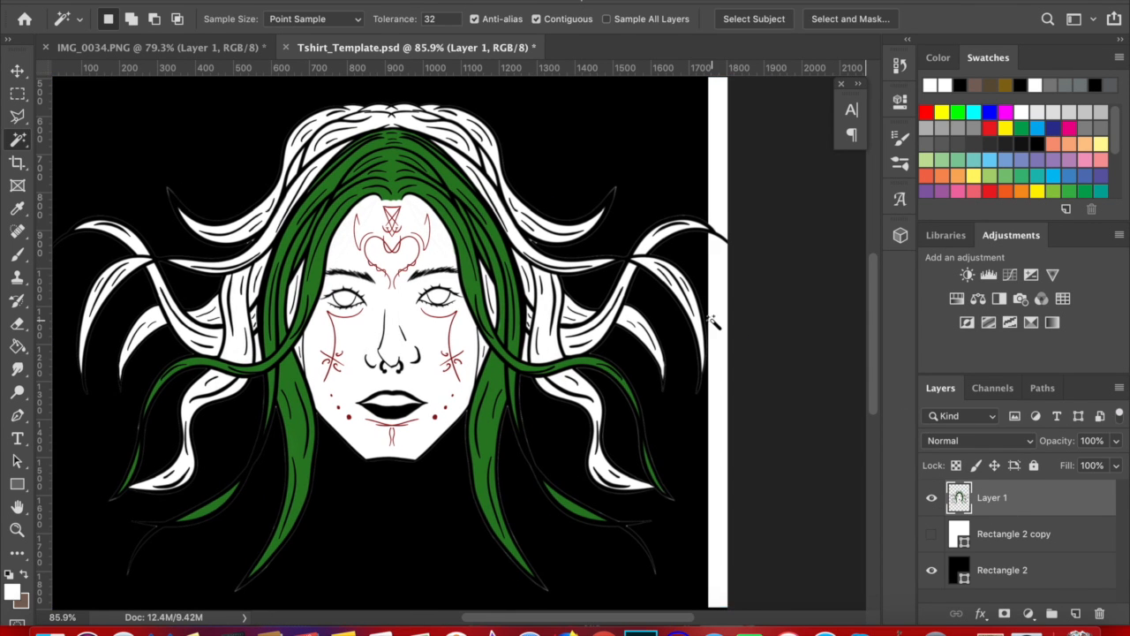
Set the foreground color to black 000000 and fill the white edge strip above the right hair tip.
scroll(768, 325, up, 6)
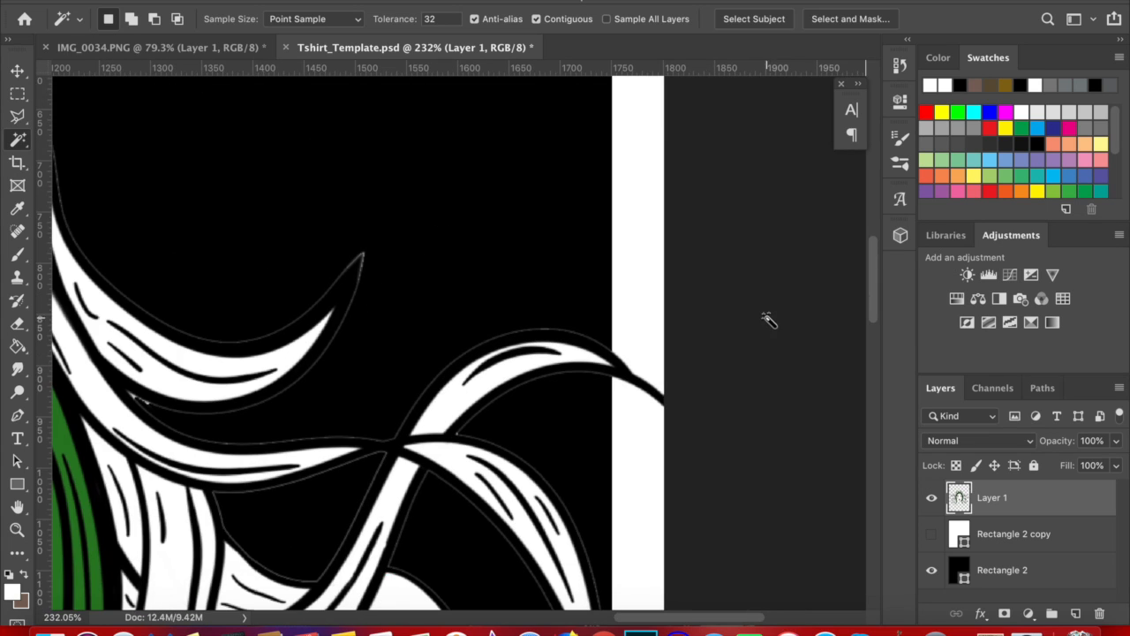
key(b)
key(g)
click(12, 593)
click(525, 271)
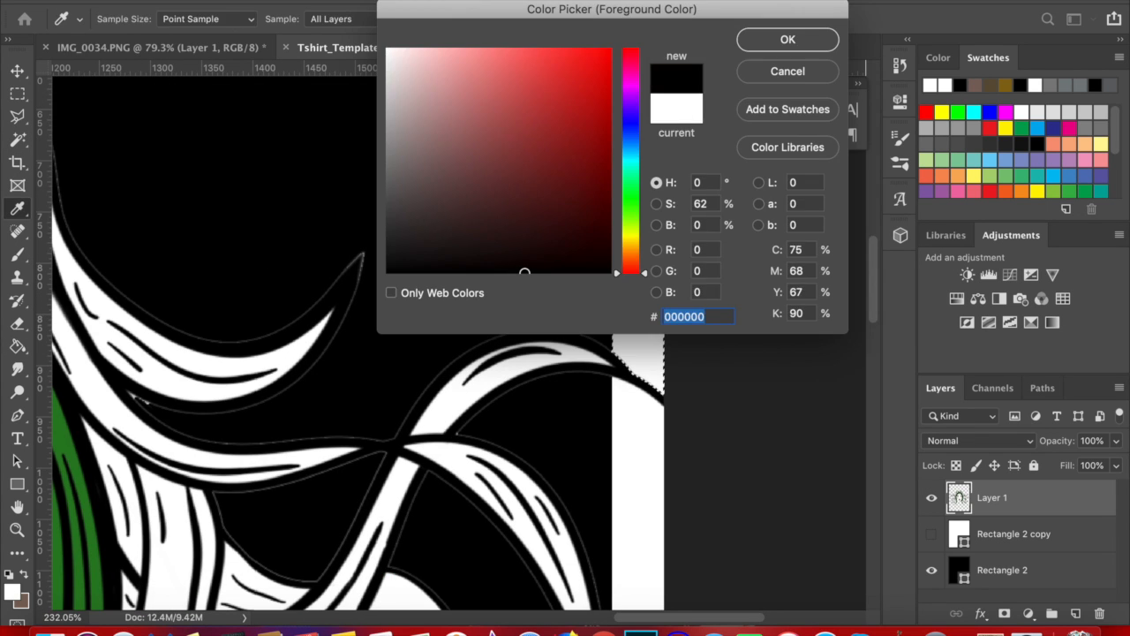
click(788, 39)
click(640, 259)
Select the white edge strip below the right hair tip, fill it with black and clear the selection.
key(w)
click(645, 489)
key(b)
key(g)
click(645, 483)
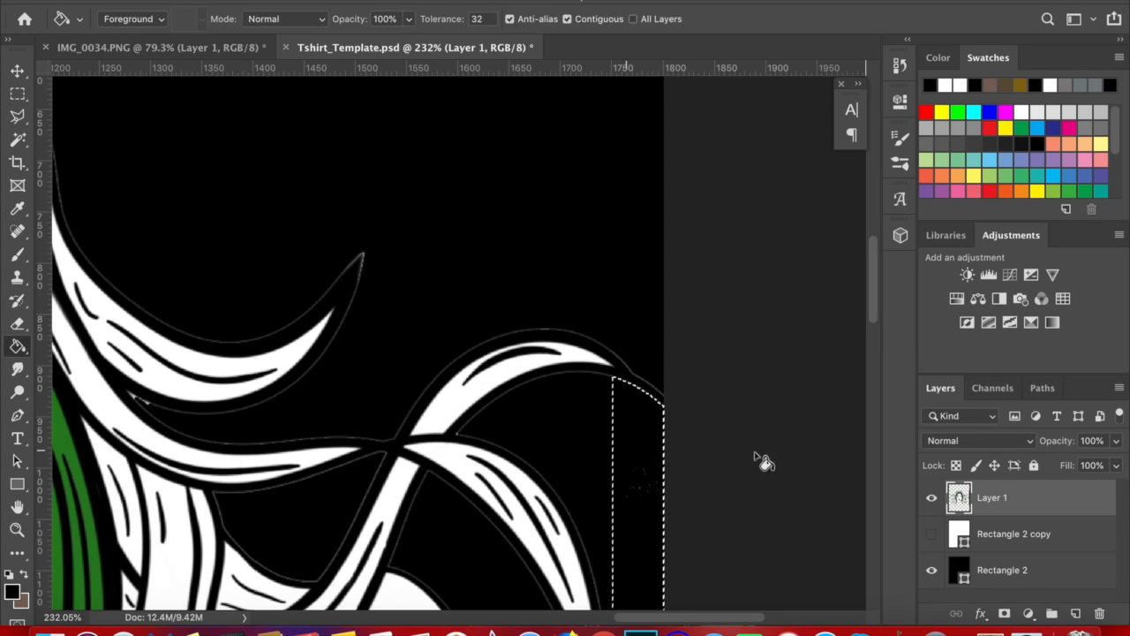
key(w)
click(759, 488)
Show the white Rectangle 2 copy background to check the whole artwork and the filled edge strip.
scroll(759, 491, down, 5)
scroll(760, 491, down, 5)
key(super+t)
key(Escape)
click(932, 534)
scroll(600, 347, up, 3)
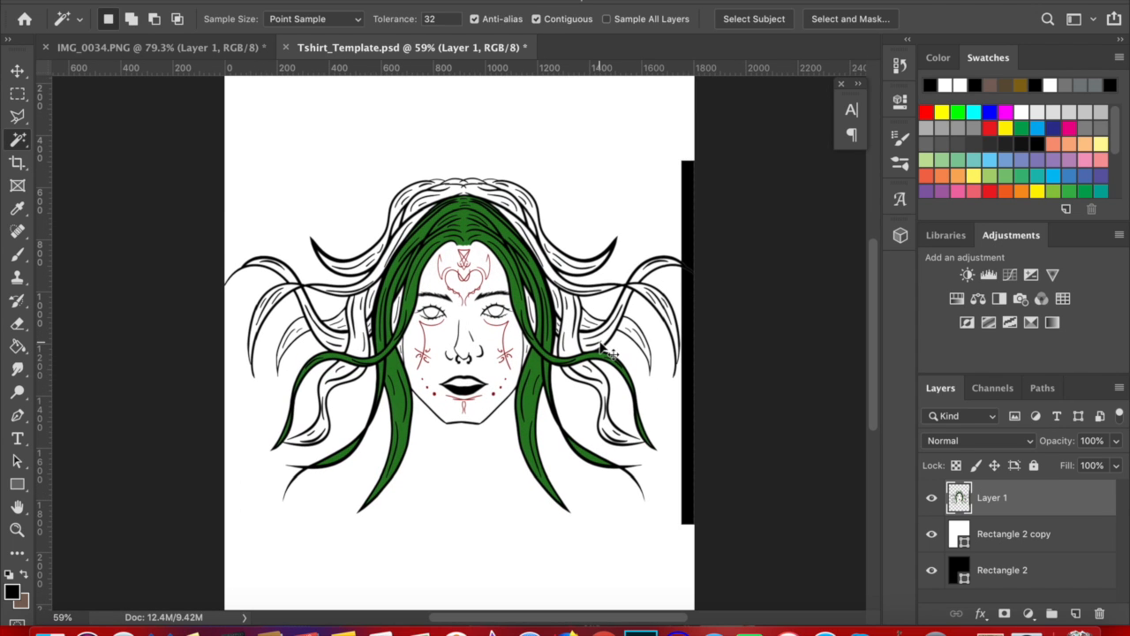
Try scaling Layer 1 down to 93.64%.
key(super+t)
drag(713, 524, 682, 499)
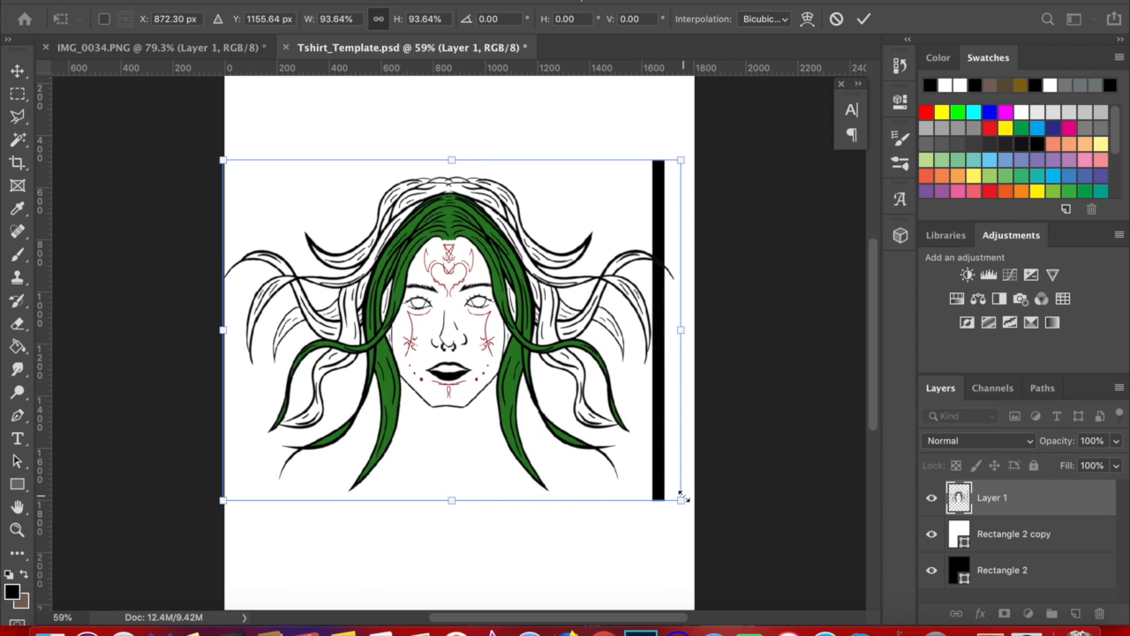
key(Return)
key(super+z)
Hide the Rectangle 2 copy and Rectangle 2 backgrounds and select the white edge strip beside the artwork.
click(932, 534)
click(932, 533)
click(932, 533)
click(932, 533)
click(932, 534)
click(931, 533)
click(932, 570)
click(692, 358)
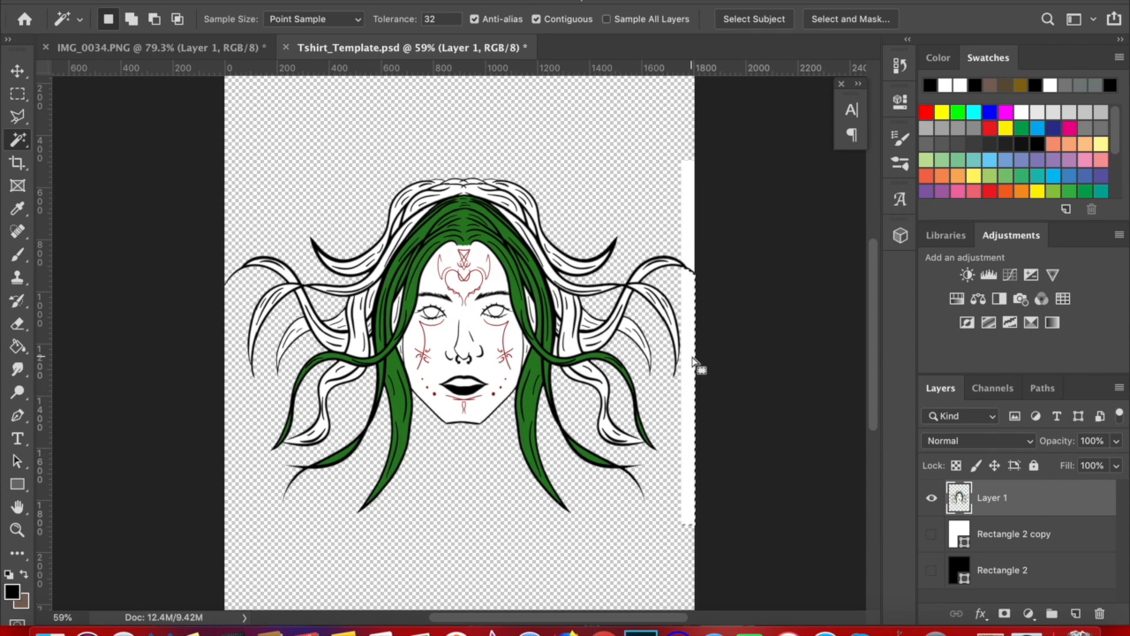
Scale Layer 1 down proportionally and reposition the artwork so all the hair tips fit within the canvas.
key(super+t)
drag(713, 525, 672, 493)
key(Return)
key(super+t)
mouse_move(512, 339)
mouse_down()
mouse_move(535, 338)
mouse_move(524, 337)
mouse_up()
key(Return)
Select the white strip beside the right hair tips, delete it and clear the selection.
click(676, 378)
key(Delete)
key(super+d)
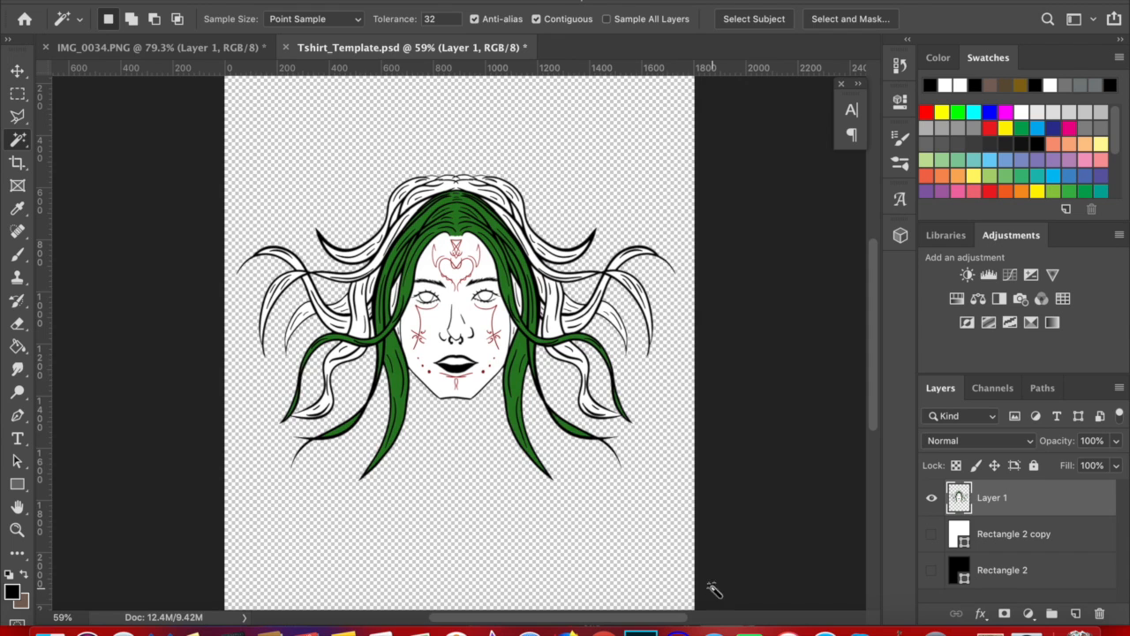
Check Layer 1 with the background rectangles toggled and duplicate Layer 1 twice.
key(super+plus)
click(1025, 536)
click(932, 534)
click(932, 571)
click(932, 533)
click(999, 504)
key(super+j)
key(super+j)
Show the black Rectangle 2 background and give Layer 1 copy a green Outer Glow.
click(932, 570)
double_click(1004, 544)
click(344, 320)
click(947, 45)
Give Layer 1 copy 2 a dark red Outer Glow outline.
click(1017, 509)
double_click(1018, 510)
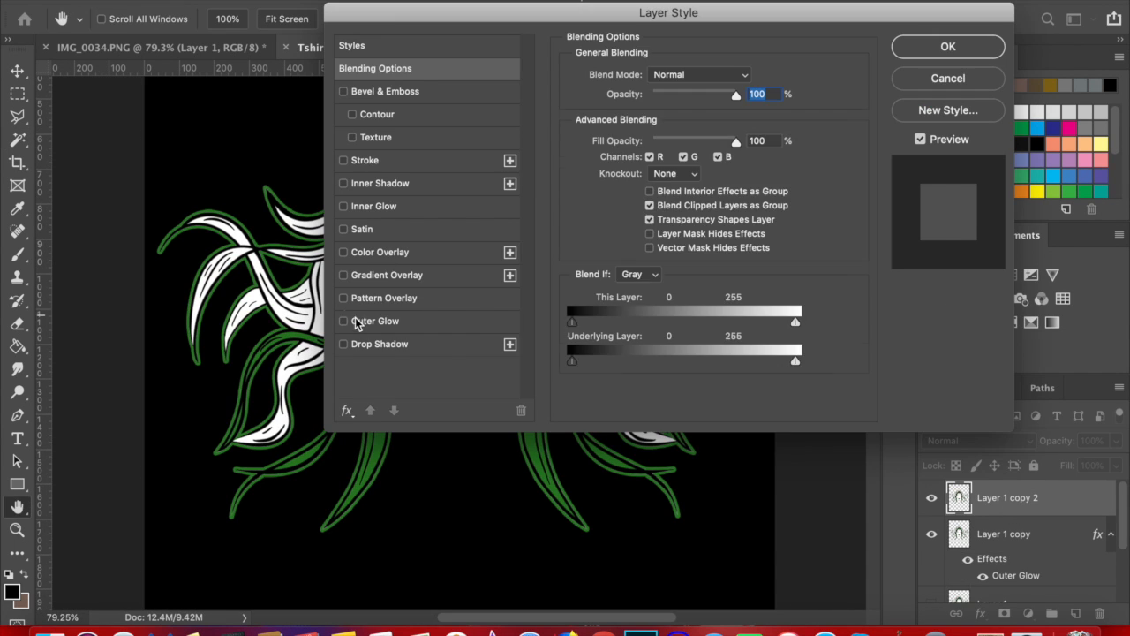
click(355, 321)
click(607, 136)
drag(495, 9, 673, 17)
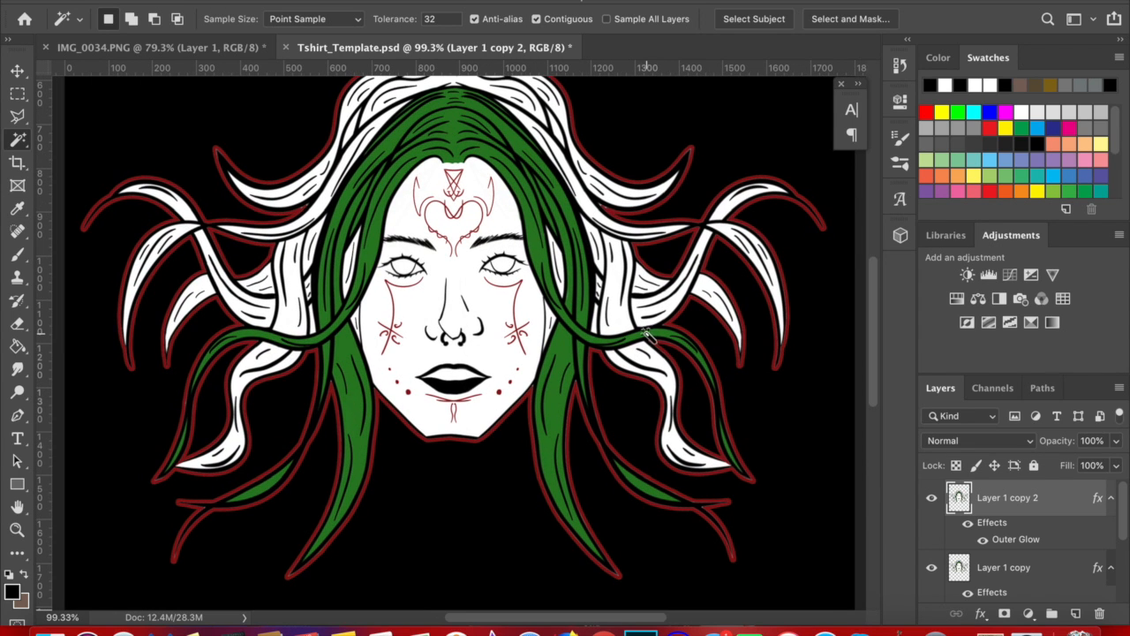
Compare the red and green outlines by toggling Layer 1 copy 2, and leave that layer hidden.
click(935, 500)
scroll(769, 401, down, 4)
scroll(769, 401, up, 2)
click(937, 501)
click(937, 501)
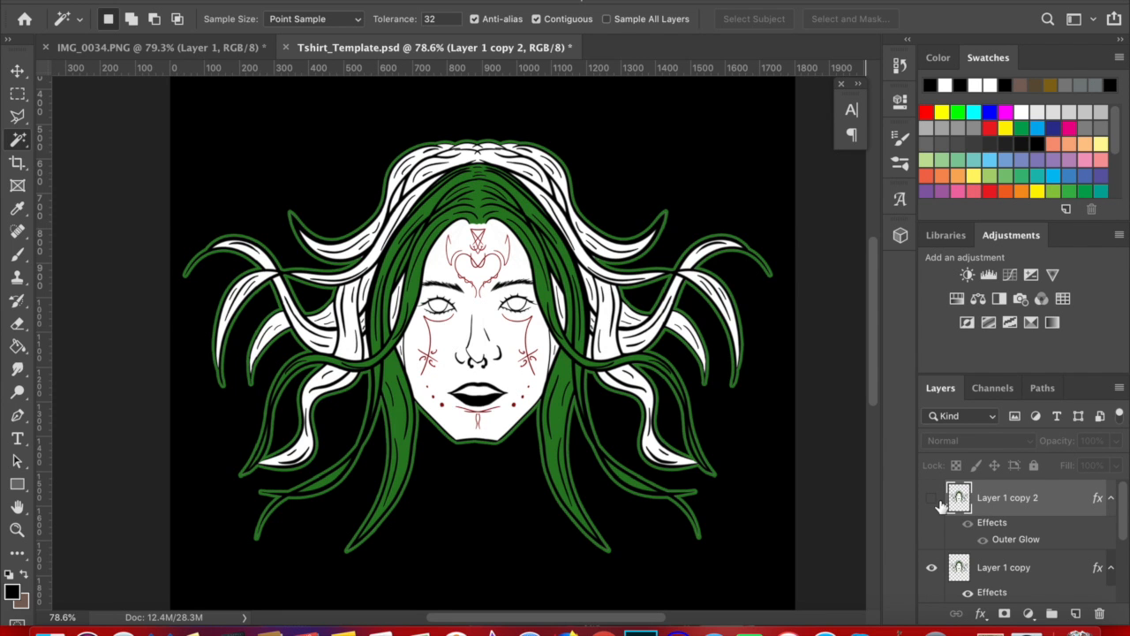
scroll(568, 363, up, 3)
scroll(735, 502, down, 5)
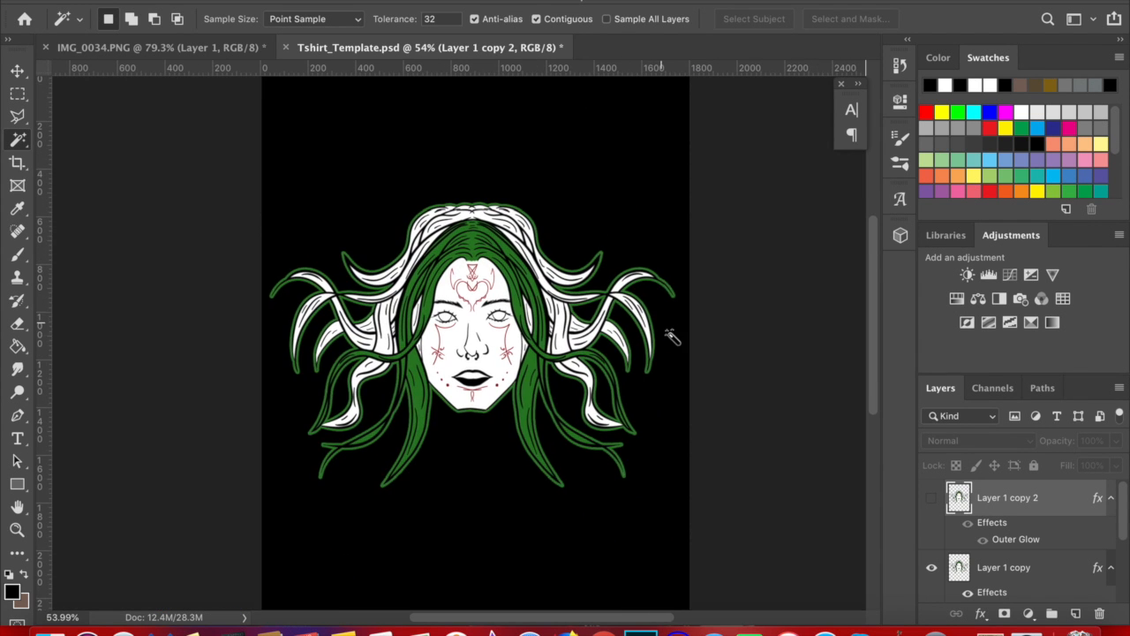
Undo the deletion of Layer 1 copy 2 and move Layer 1 copy above it in the layer order.
key(Delete)
key(super+z)
drag(997, 567, 989, 479)
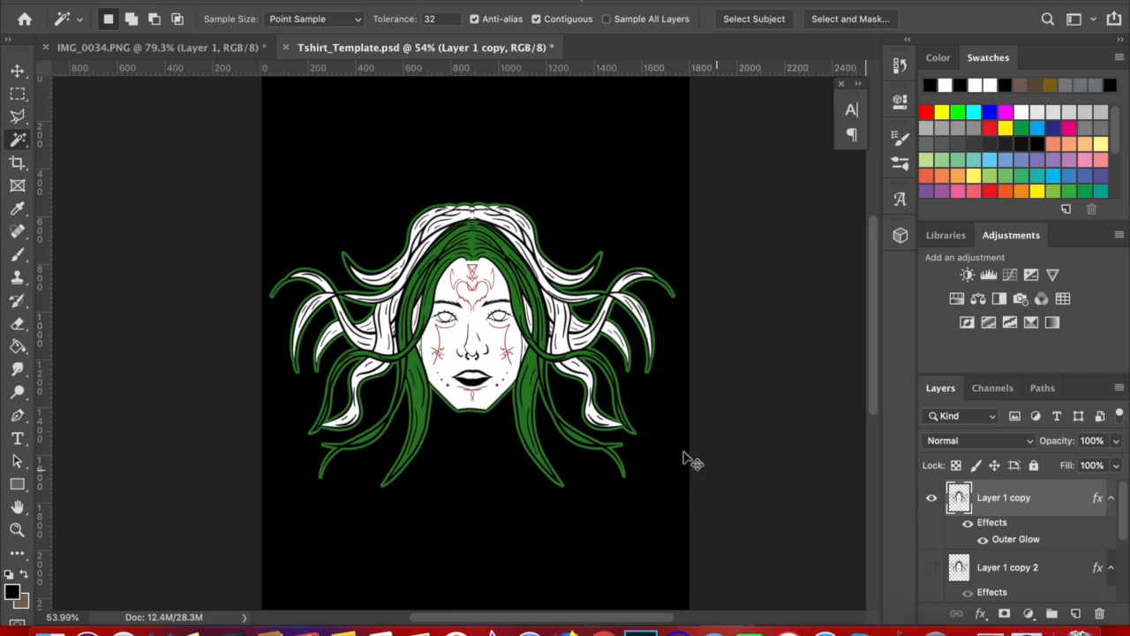
Center Layer 1 copy horizontally on the canvas and inspect the green-outlined artwork.
key(super+t)
key(Return)
key(w)
scroll(586, 355, up, 5)
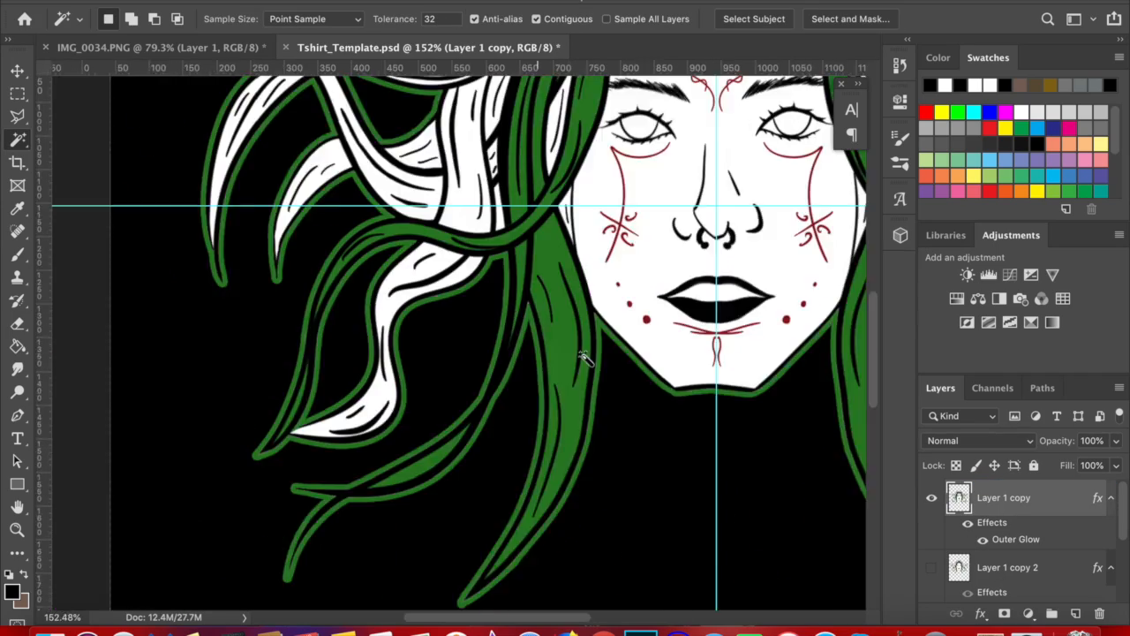
scroll(585, 357, down, 6)
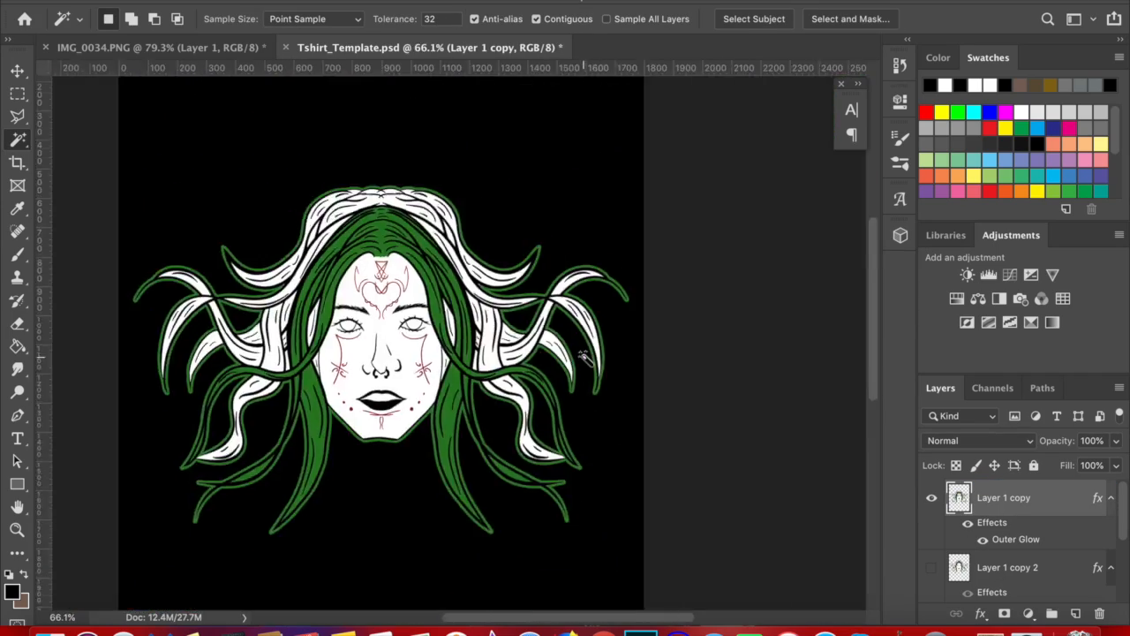
scroll(585, 354, up, 2)
scroll(586, 356, down, 2)
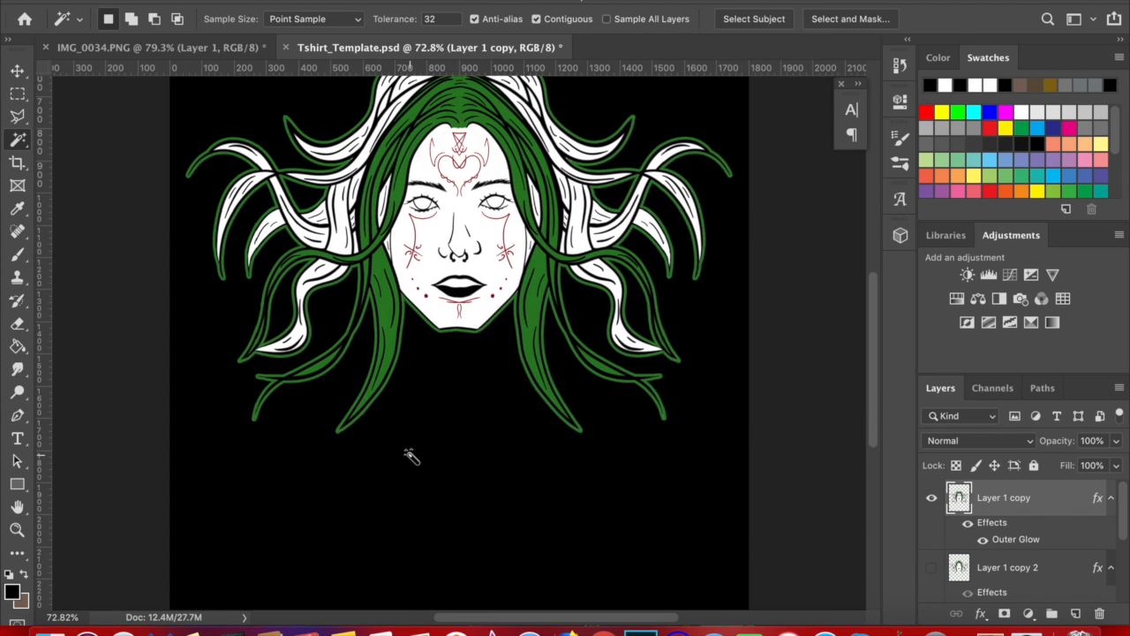
Save the document under the new name boobitch.psd.
key(shift+super+s)
text(boobitch)
key(Return)
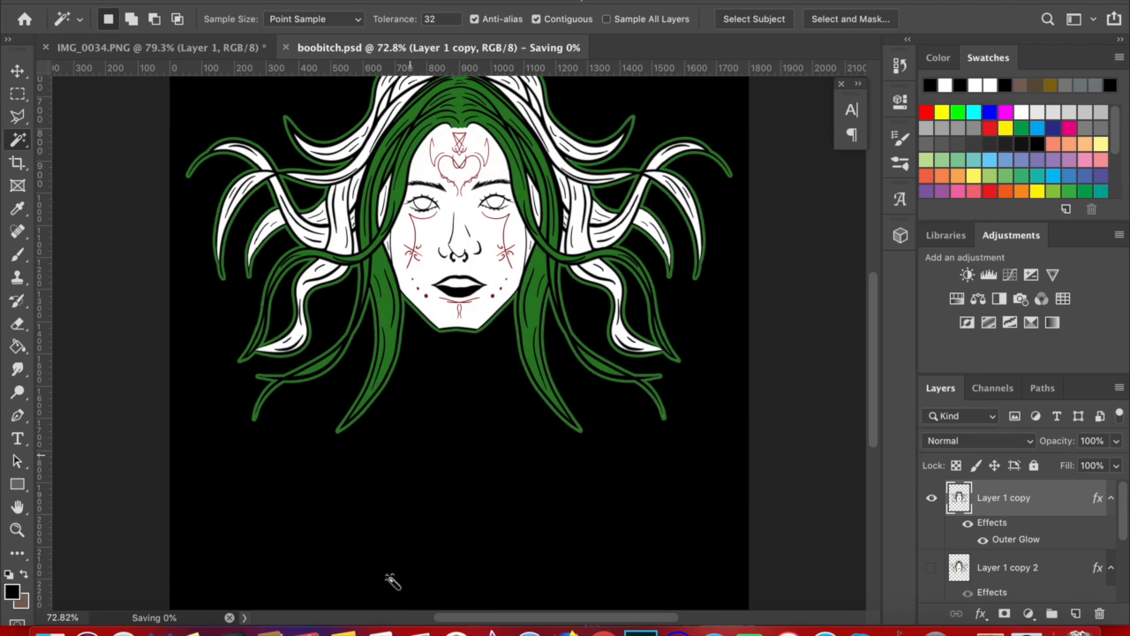
Add a text box below the face reading Boo Bitch Craft and set its color to white ffffff.
scroll(391, 578, up, 3)
scroll(504, 491, down, 1)
key(t)
drag(403, 398, 697, 543)
click(719, 18)
text(ffffff)
key(Return)
click(722, 14)
click(933, 71)
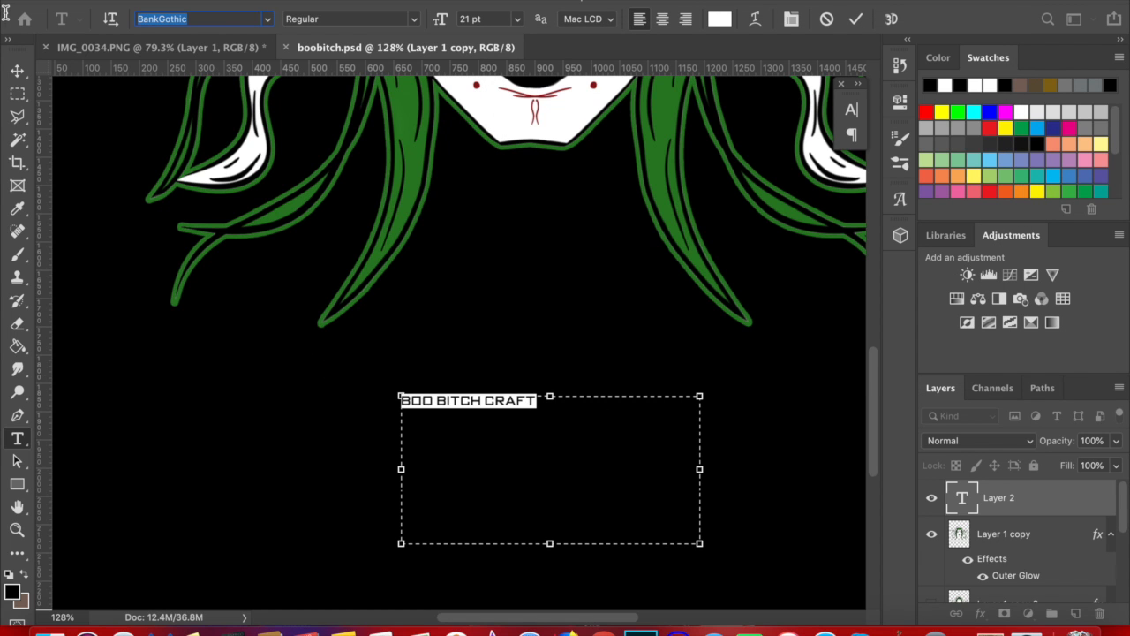
Preview fonts matching met, goth, old and eng on the Boo Bitch Craft text.
text(met)
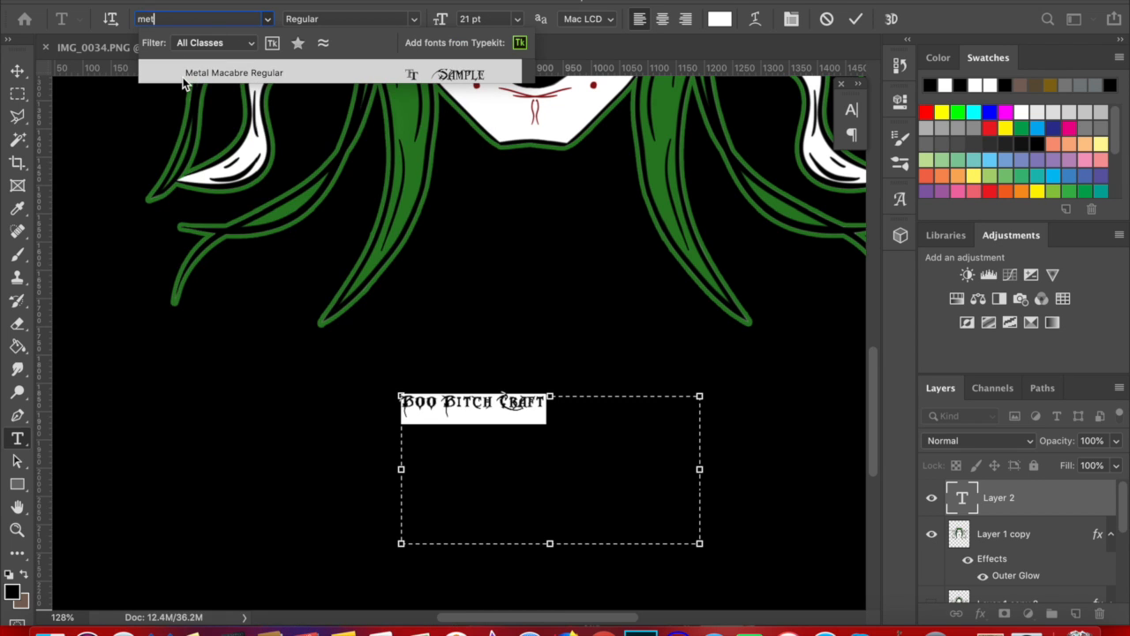
key(BackSpace)
text(goth)
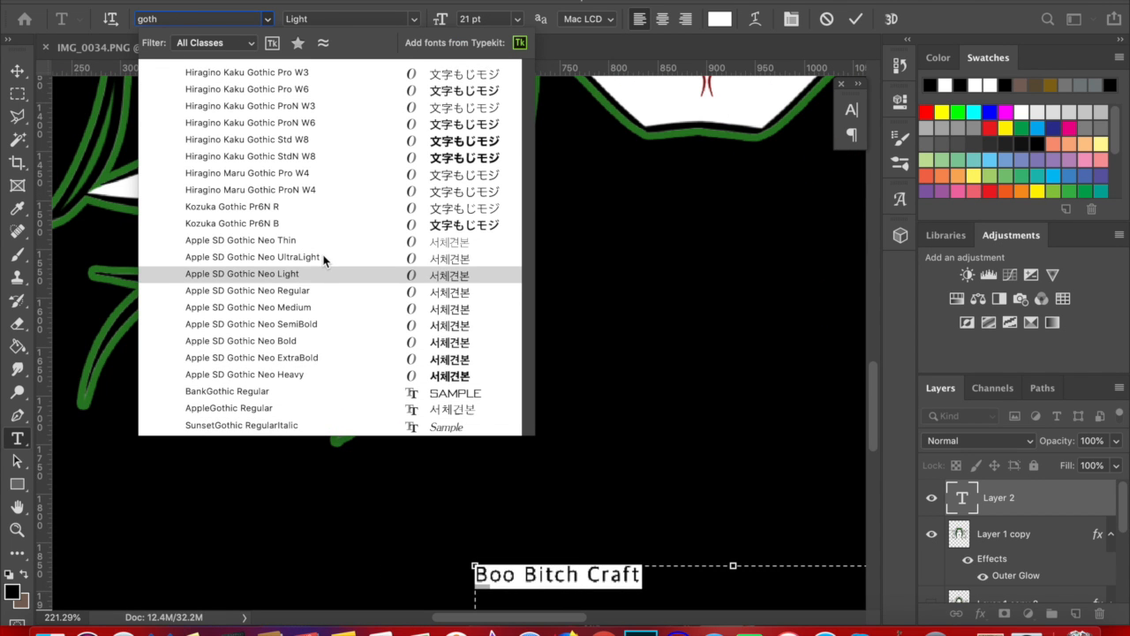
text(old)
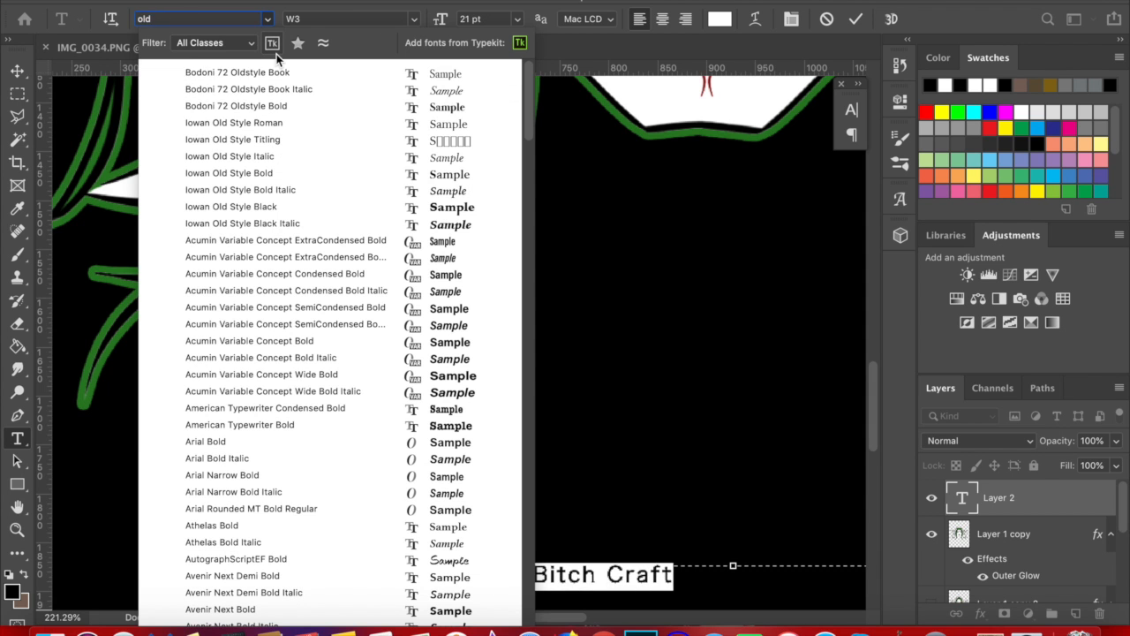
key(BackSpace)
key(BackSpace)
key(BackSpace)
text(eng)
key(BackSpace)
key(BackSpace)
key(BackSpace)
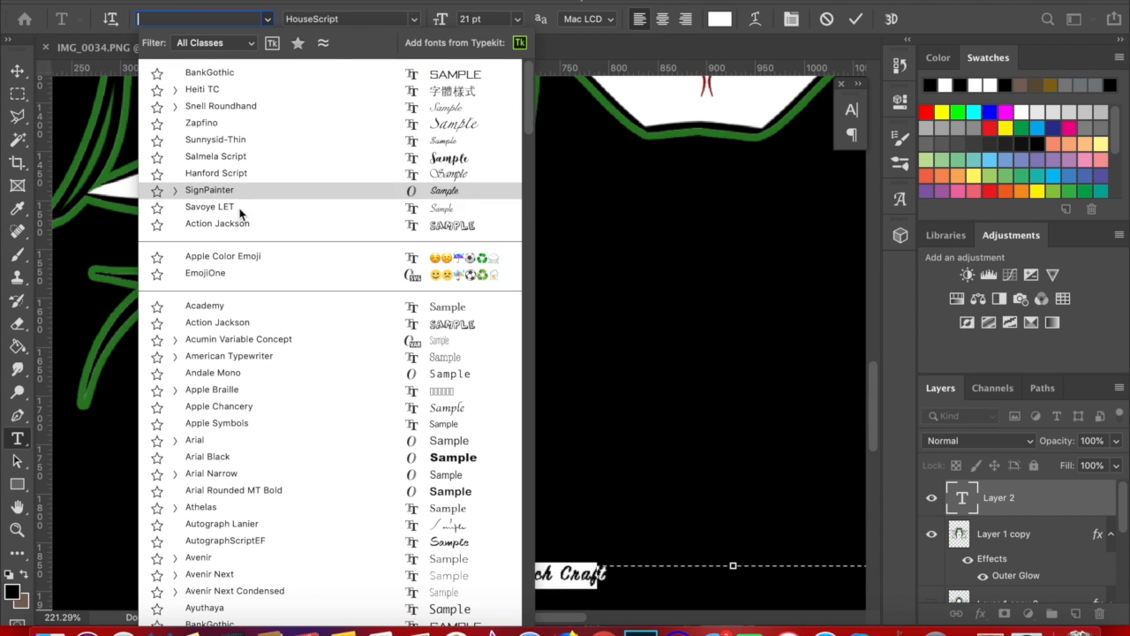
Search the fonts for pun, mis and dan to find a lettering style for the text.
text(pun)
key(BackSpace)
key(BackSpace)
key(BackSpace)
text(mis)
key(BackSpace)
key(BackSpace)
key(BackSpace)
text(dan)
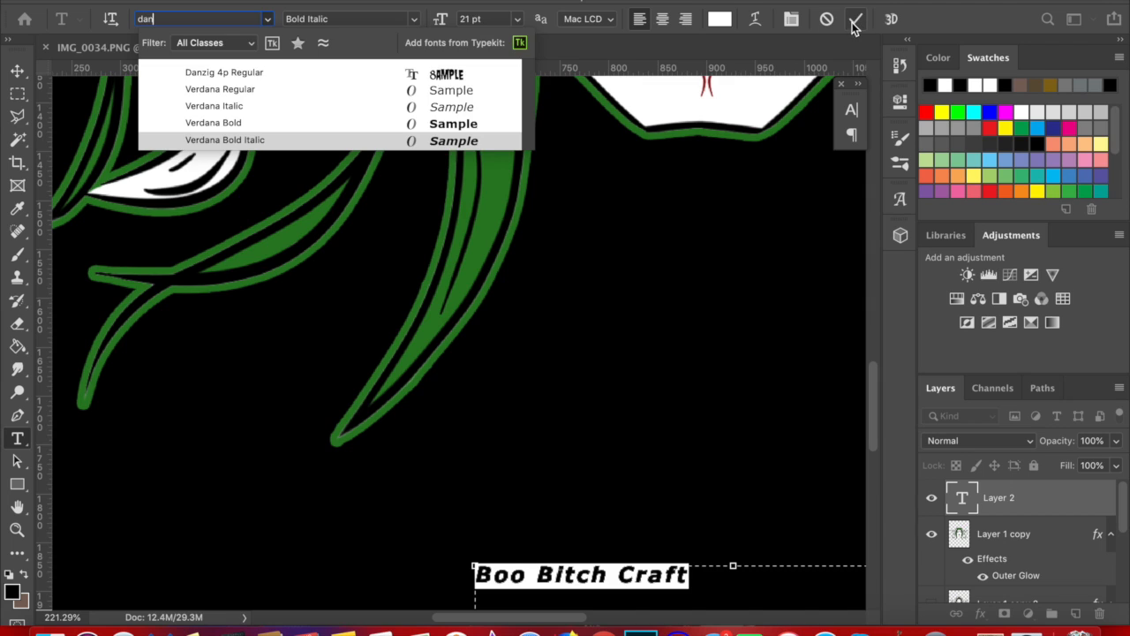
key(Return)
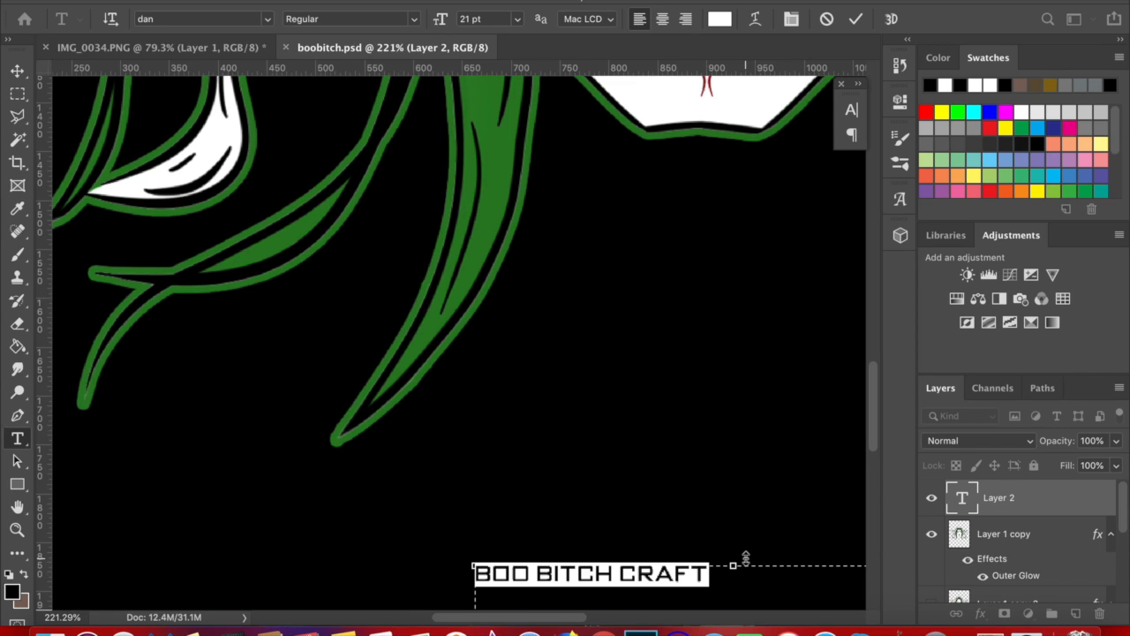
Set the Boo Bitch Craft text to the Gothic 57 Normal font at 42 pt.
click(533, 494)
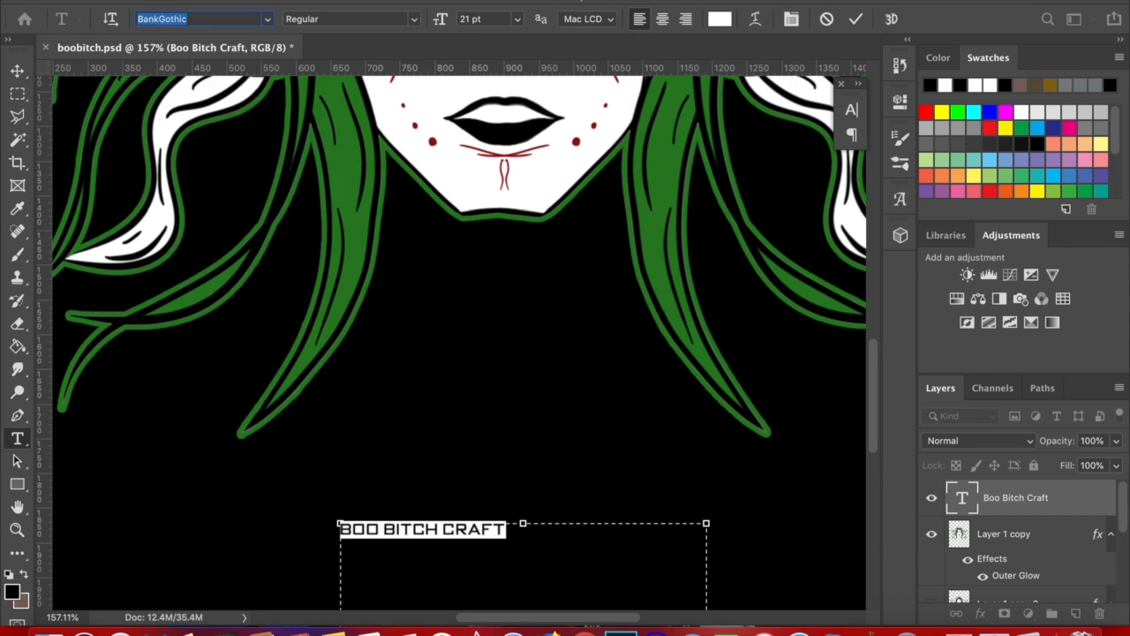
text(gothic)
drag(444, 24, 462, 26)
click(209, 16)
text(gothic)
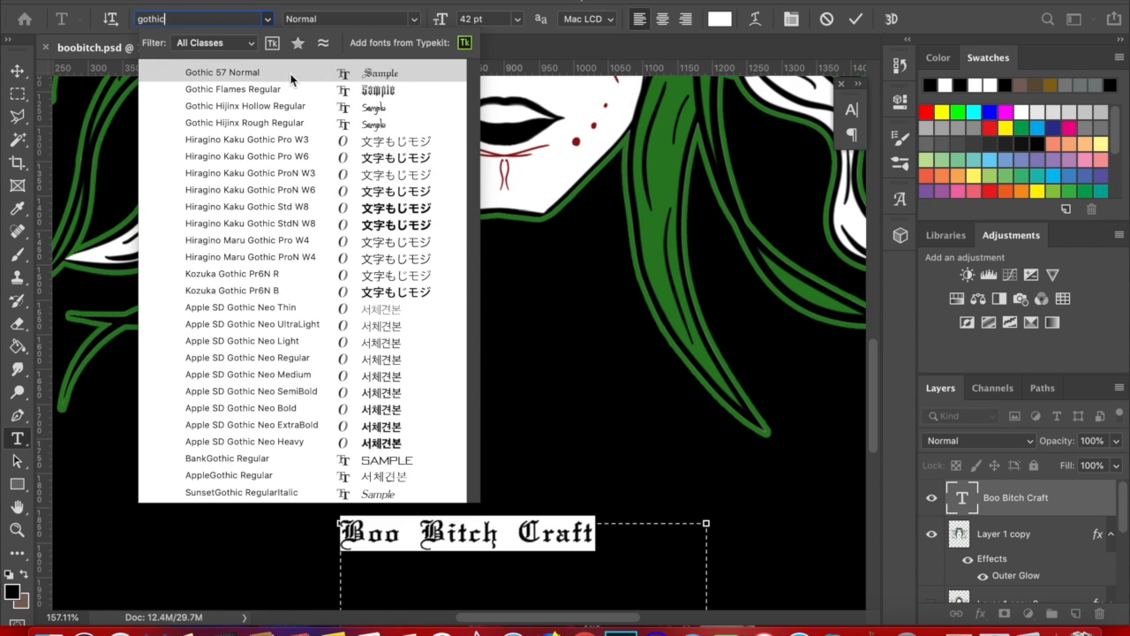
click(291, 75)
scroll(627, 341, down, 5)
scroll(463, 349, up, 3)
Move the Boo Bitch Craft text up beneath the chin, between the lower hair strands, and center-align it.
click(466, 470)
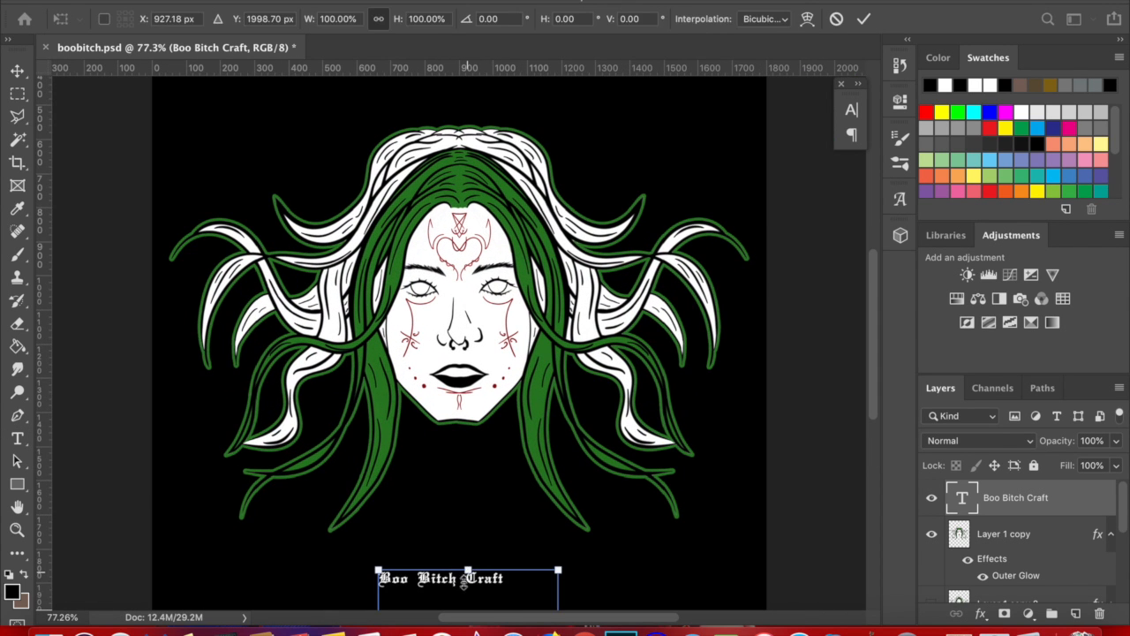
drag(493, 594, 493, 462)
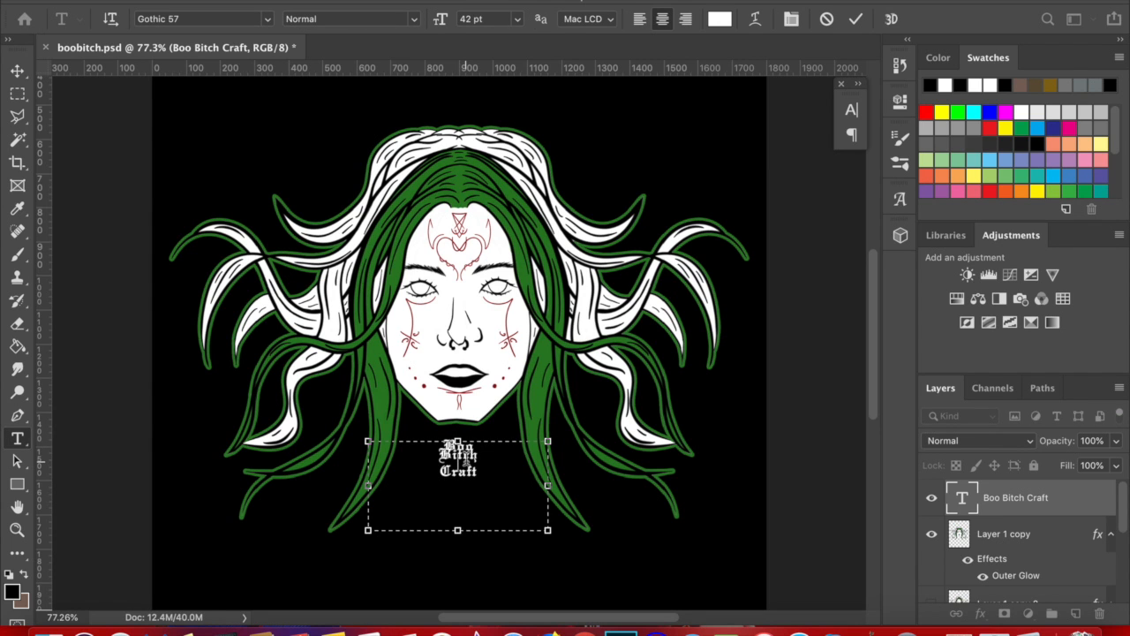
scroll(621, 381, up, 2)
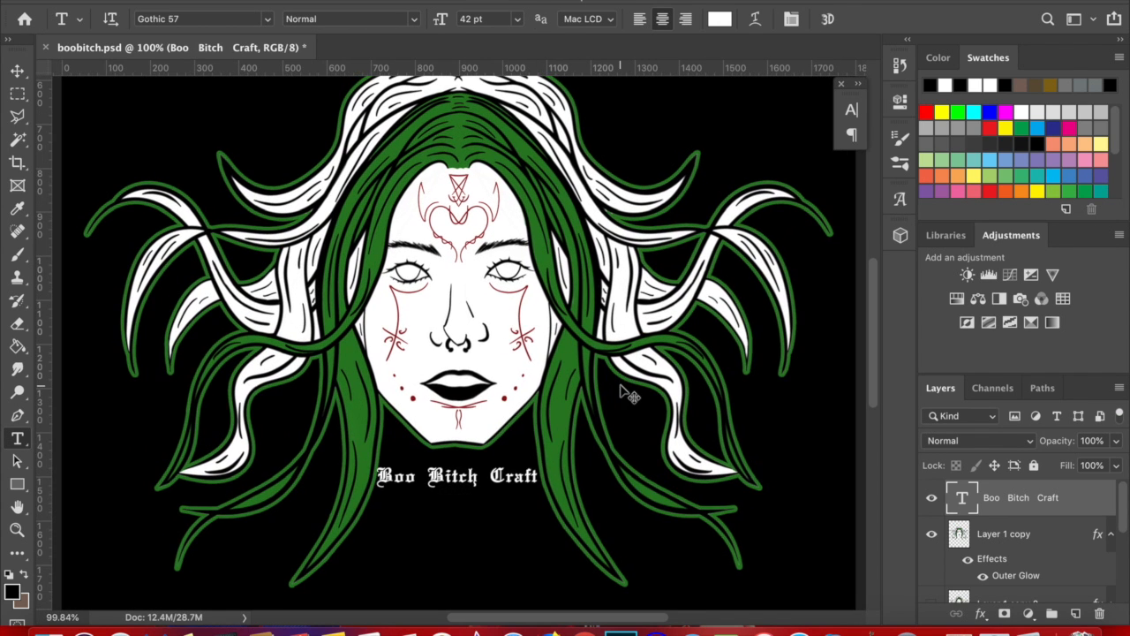
scroll(437, 467, up, 1)
scroll(436, 467, down, 5)
drag(494, 434, 495, 432)
Nudge the Boo Bitch Craft text straight down to leave more space below the chin.
scroll(493, 425, up, 2)
scroll(494, 426, up, 1)
scroll(493, 425, down, 2)
scroll(493, 425, up, 1)
key(super+t)
key(Down)
key(Down)
key(Down)
key(Down)
key(Down)
key(Down)
key(Down)
key(Down)
key(Down)
key(Down)
key(Return)
key(Return)
Try nudging the two-line Boo Bitch Craft text back up toward the chin.
click(828, 240)
key(super+t)
key(Up)
key(Up)
key(Up)
key(Up)
key(Up)
key(Up)
key(Up)
key(Up)
key(Up)
key(Up)
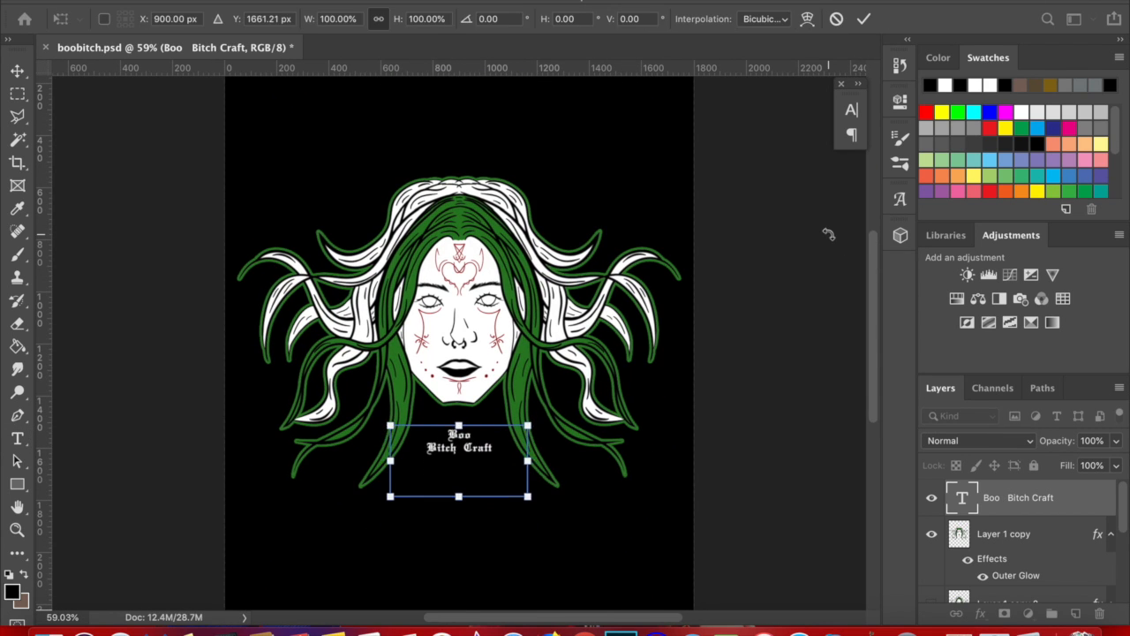
key(Return)
Try enlarging the two-line Boo Bitch Craft text to 50 pt.
scroll(707, 388, up, 5)
click(469, 524)
key(super+a)
double_click(470, 18)
text(50)
key(Return)
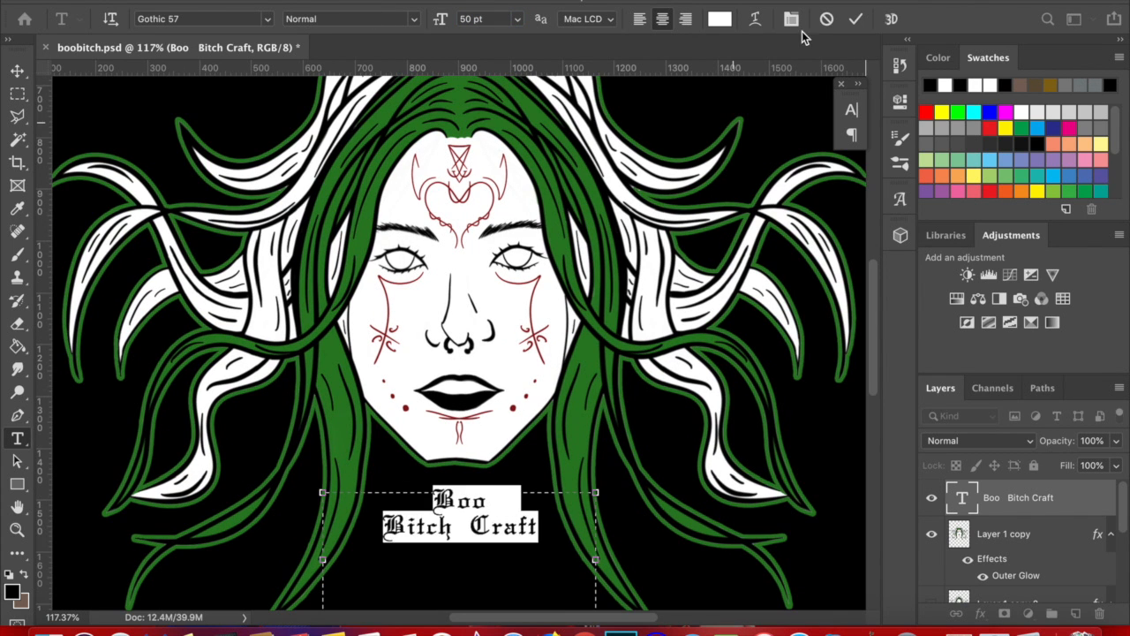
click(855, 18)
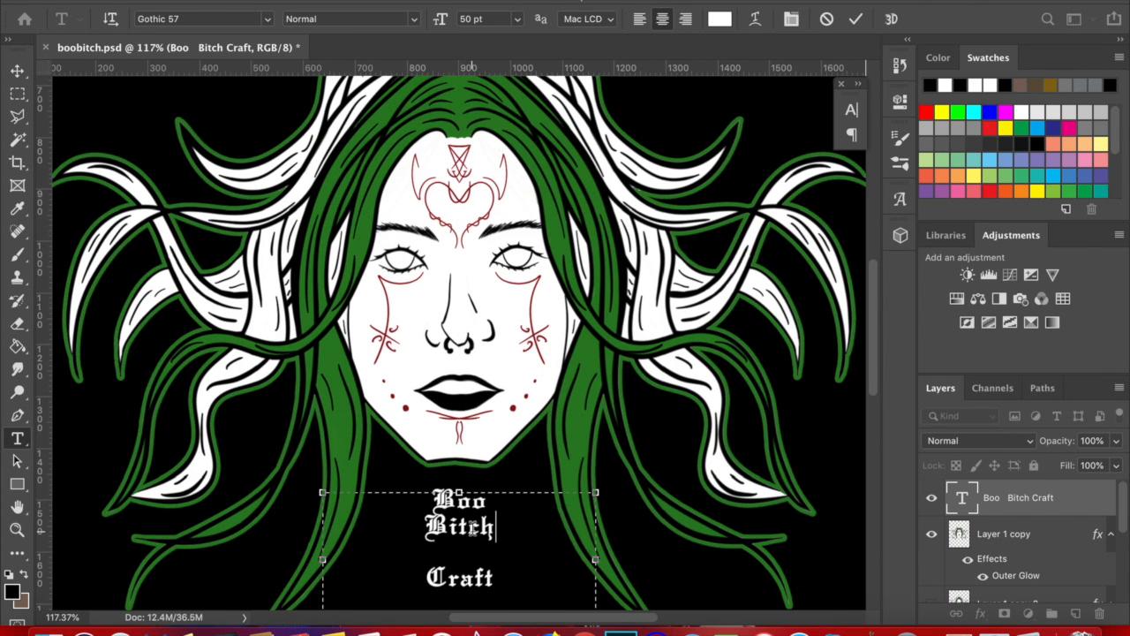
Try stacking the words Boo, Bitch and Craft on three separate, spaced lines.
click(856, 20)
scroll(613, 432, down, 5)
scroll(583, 459, up, 2)
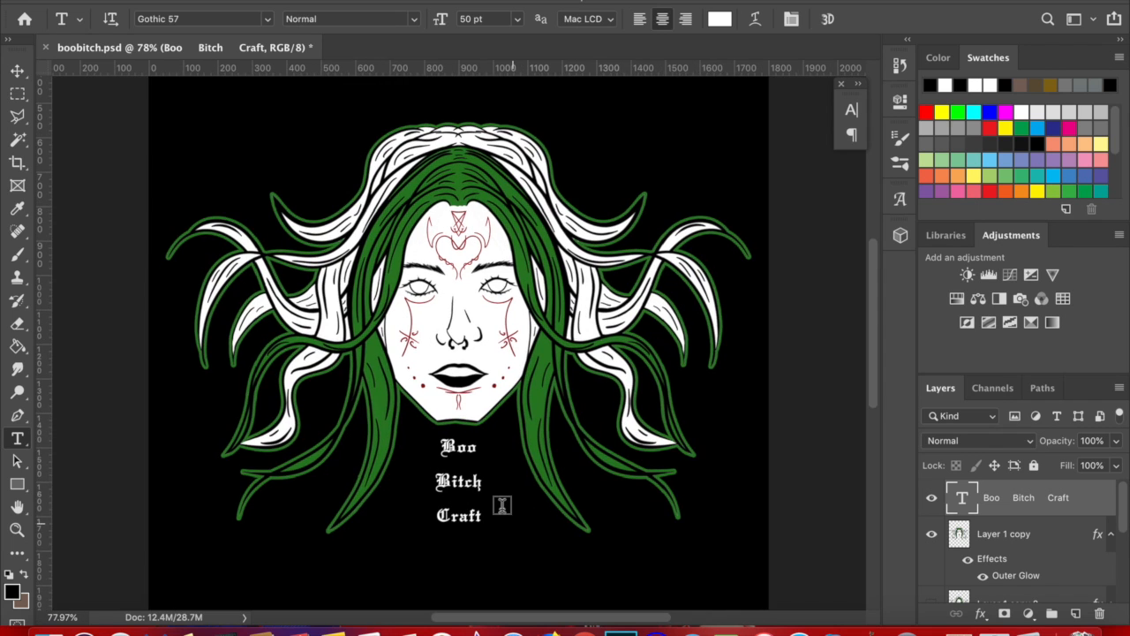
Set the single-line Boo Bitch Craft text to 50 pt.
scroll(502, 504, down, 3)
click(484, 434)
key(super+a)
drag(484, 19, 458, 18)
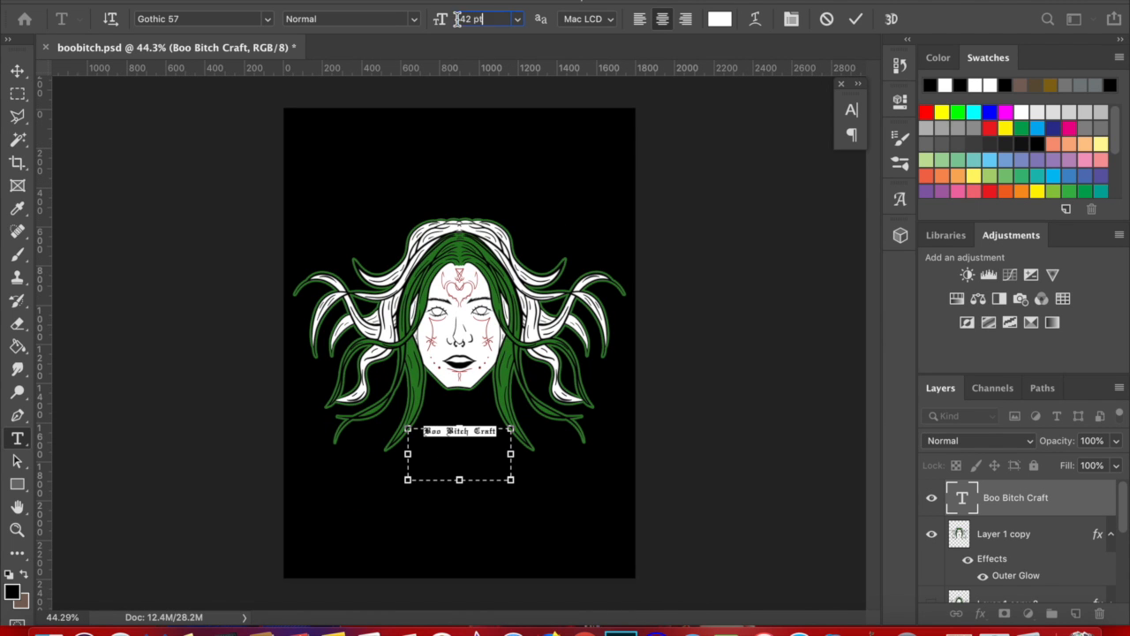
click(857, 19)
Try moving the Boo Bitch Craft text up to the top of the head.
key(super+t)
drag(479, 449, 479, 227)
key(Escape)
scroll(479, 224, up, 5)
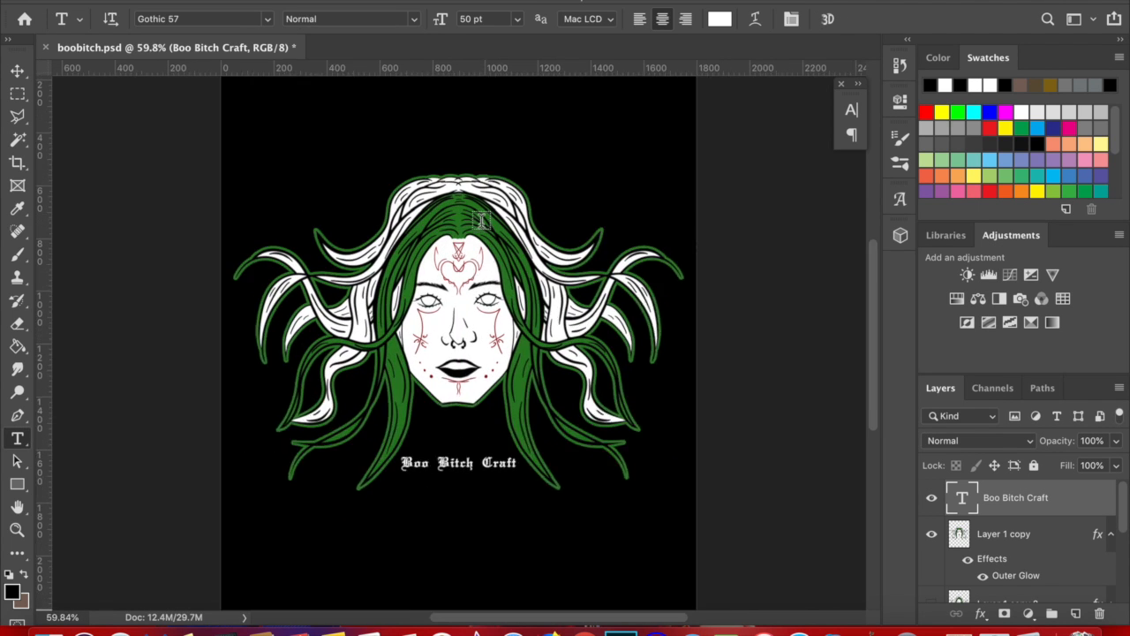
Raise the Boo Bitch Craft text slightly and break it so Boo sits on its own line above Bitch Craft.
key(super+t)
key(shift+Up)
key(shift+Up)
key(Return)
click(422, 513)
key(Return)
key(Return)
key(Return)
click(854, 21)
Move the two-line Boo / Bitch Craft text up to just below the chin.
key(super+t)
key(shift+Up)
key(shift+Up)
key(shift+Up)
key(shift+Up)
key(shift+Up)
key(shift+Up)
key(shift+Up)
key(shift+Up)
key(shift+Up)
click(857, 23)
Try setting the whole two-line text to 60 pt.
scroll(660, 354, down, 5)
scroll(622, 507, up, 8)
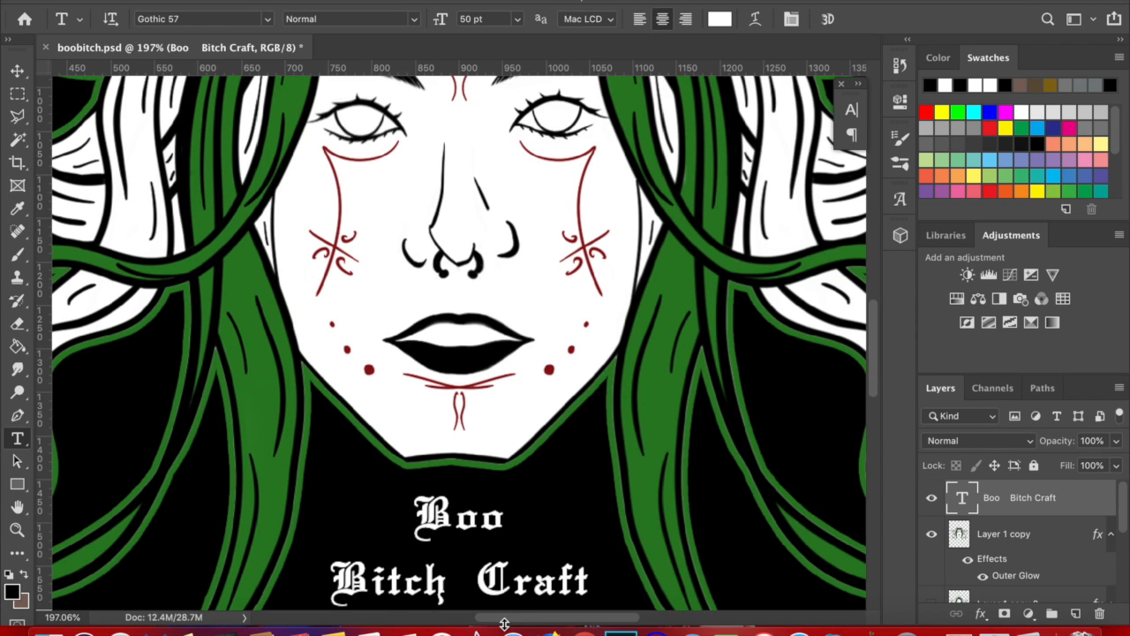
scroll(565, 406, up, 3)
scroll(562, 407, down, 5)
click(557, 416)
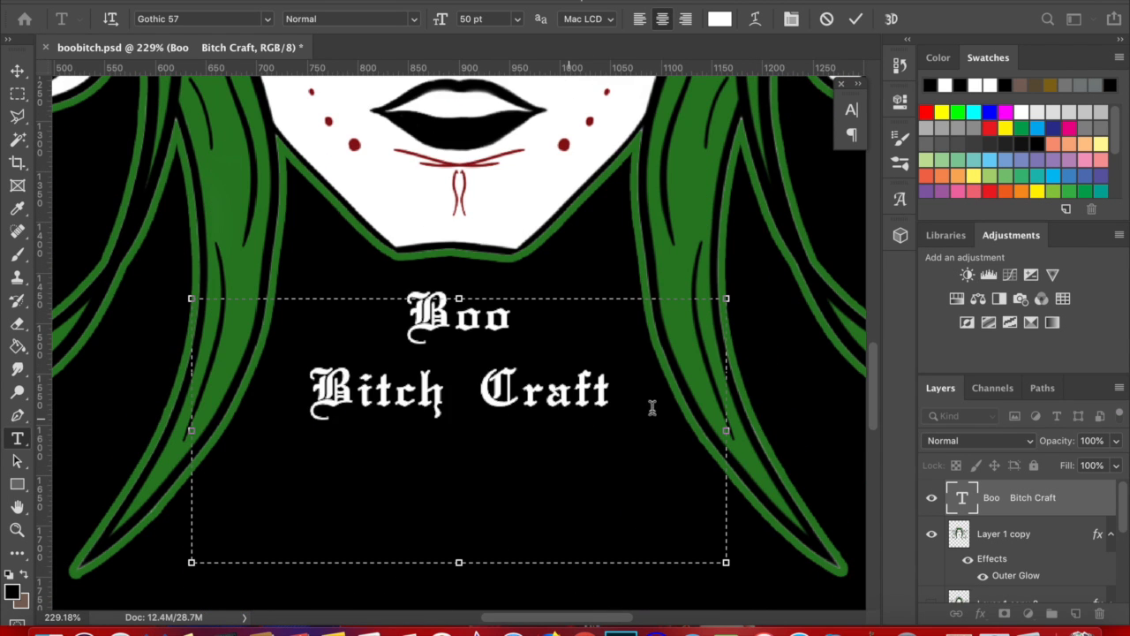
drag(618, 412, 332, 266)
drag(482, 17, 292, 14)
text(60)
key(Return)
Set the text to 80 pt and space Boo, Bitch and Craft evenly on three separate lines.
scroll(646, 246, down, 5)
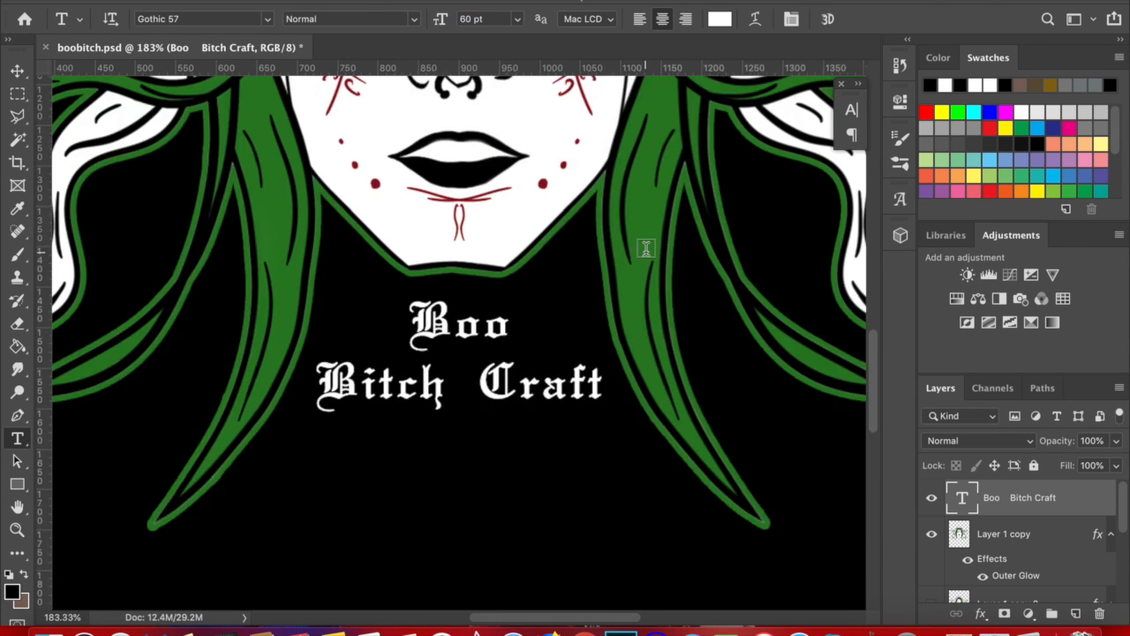
text(80)
click(474, 374)
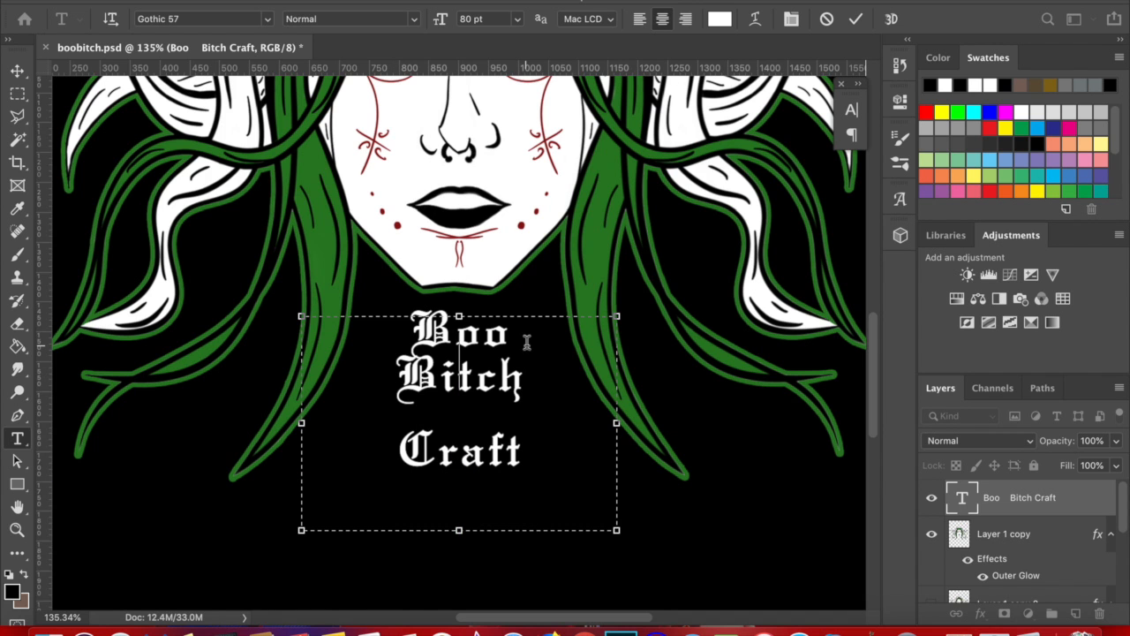
click(492, 416)
key(Return)
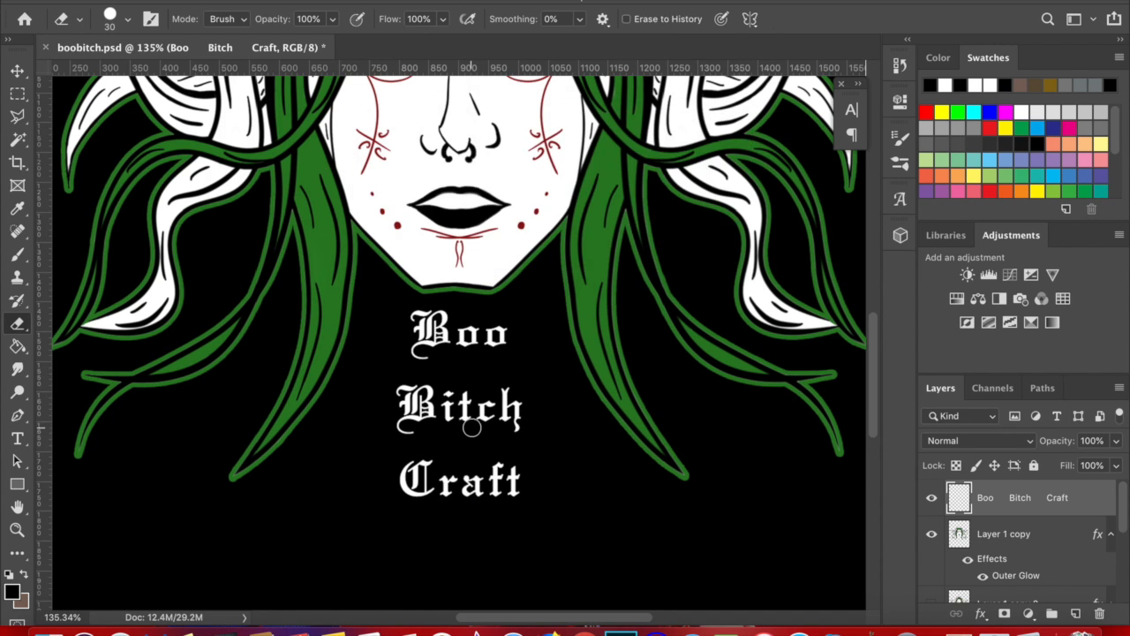
Scale the rasterized three-line lettering down to about half its size in the space below the chin.
scroll(472, 429, up, 5)
key(super+t)
scroll(471, 430, down, 5)
drag(514, 485, 444, 405)
key(Return)
key(e)
scroll(445, 406, up, 4)
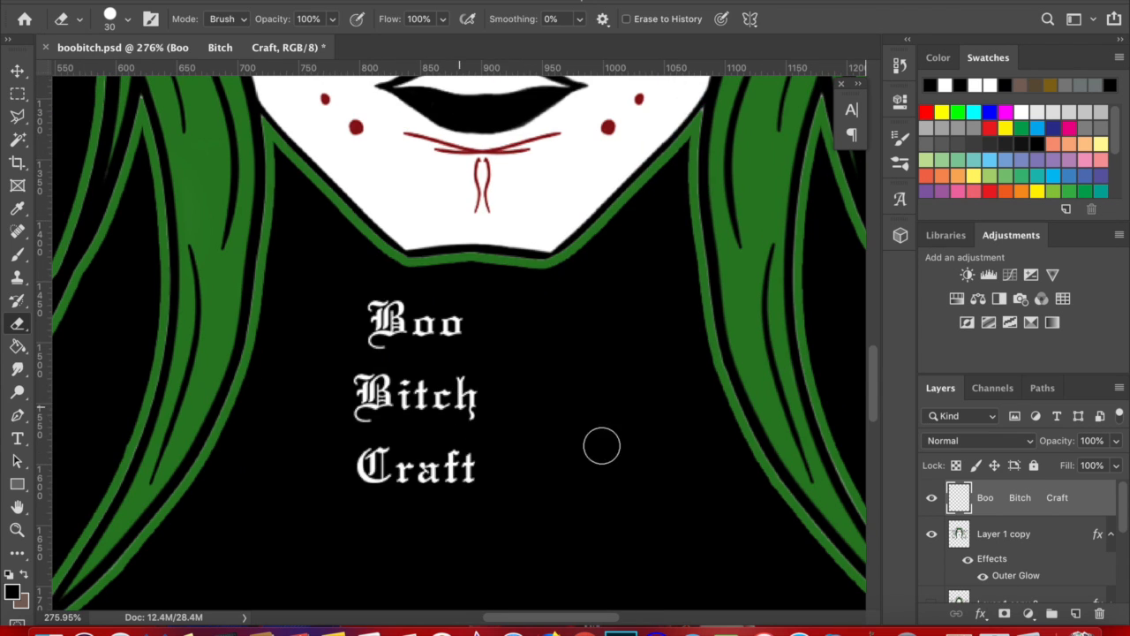
Cut the words Bitch and Craft onto their own layer and move Boo away to the left.
key(super+x)
key(super+v)
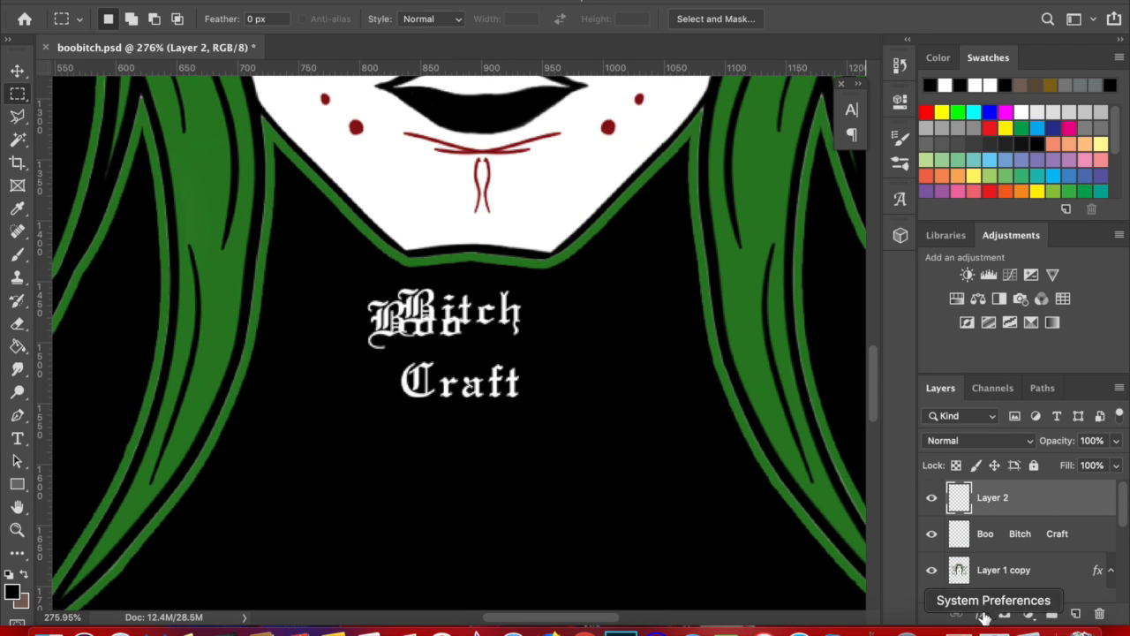
click(1007, 533)
key(super+t)
drag(402, 319, 317, 319)
key(Return)
Rotate the word Boo and place it parallel to the left side of the jawline.
scroll(455, 357, up, 4)
scroll(456, 351, up, 2)
key(super+t)
drag(481, 340, 485, 420)
drag(402, 429, 397, 379)
key(Return)
Cut the word Craft onto its own layer and move it beside the right side of the jaw.
scroll(472, 409, down, 4)
scroll(619, 362, up, 3)
click(993, 499)
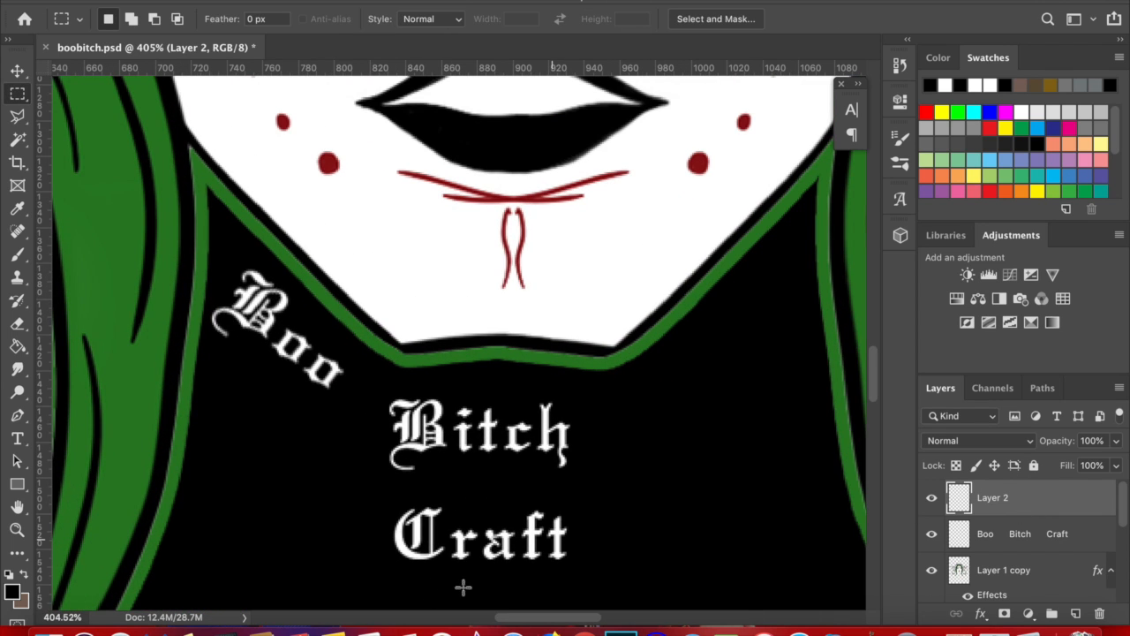
drag(613, 489, 380, 574)
key(super+x)
key(super+v)
key(super+t)
drag(479, 353, 783, 339)
key(Return)
Position the word Bitch centrally just beneath the chin.
click(993, 534)
key(super+t)
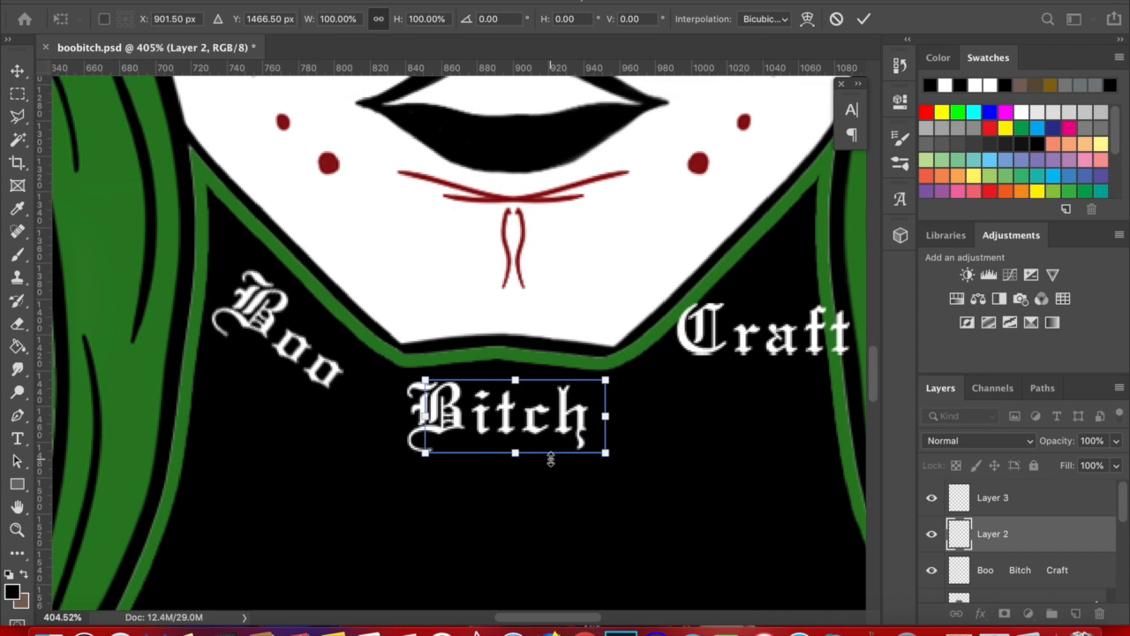
key(Right)
key(Right)
key(Up)
key(Return)
Rotate the word Craft to follow the right side of the jawline and nudge it close to the green outline.
click(989, 500)
key(super+t)
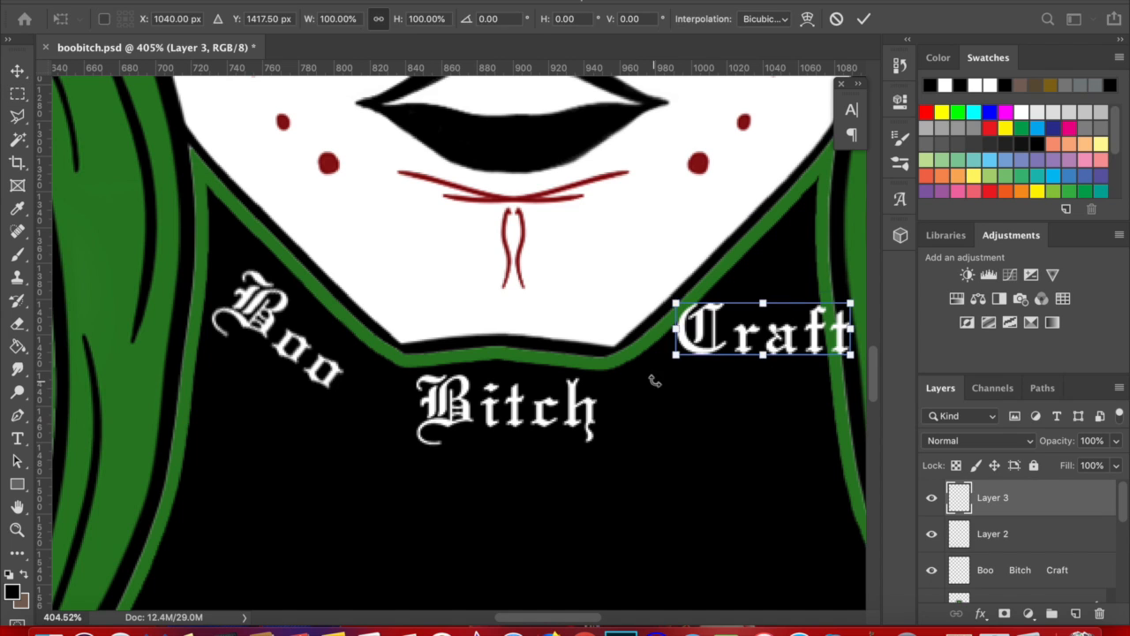
drag(653, 380, 727, 477)
drag(761, 363, 739, 355)
key(Return)
key(super+t)
key(Left)
key(Left)
key(Up)
key(Up)
key(Return)
Examine how Boo, Bitch and Craft are placed around the jawline, close up and in the whole design.
click(1029, 541)
click(1030, 565)
key(super+t)
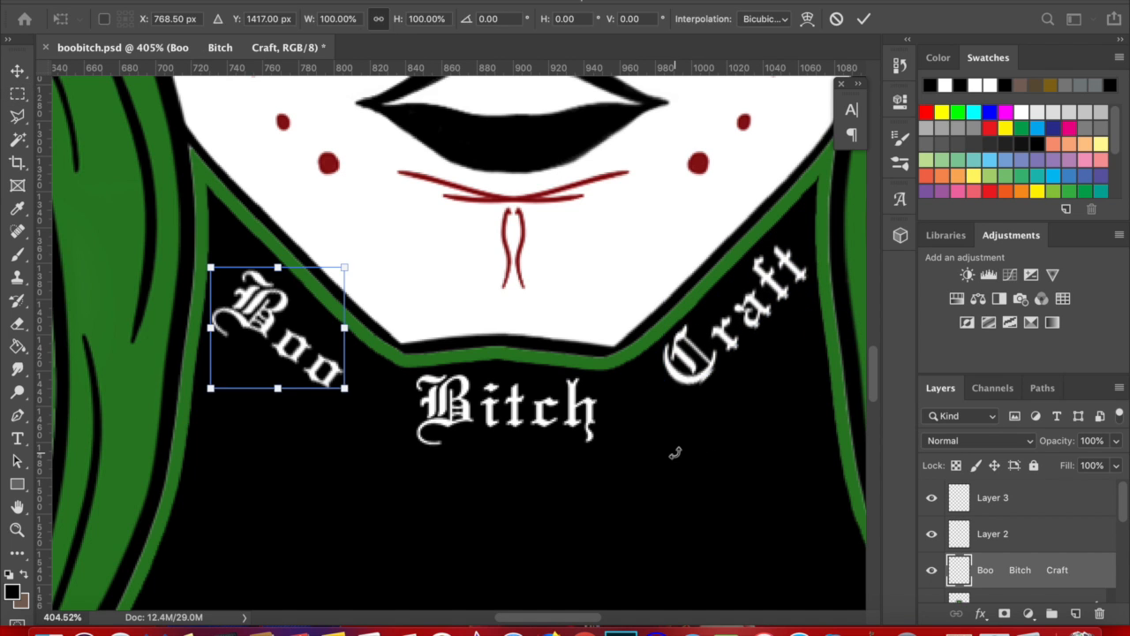
key(Return)
scroll(675, 452, down, 10)
scroll(675, 452, up, 7)
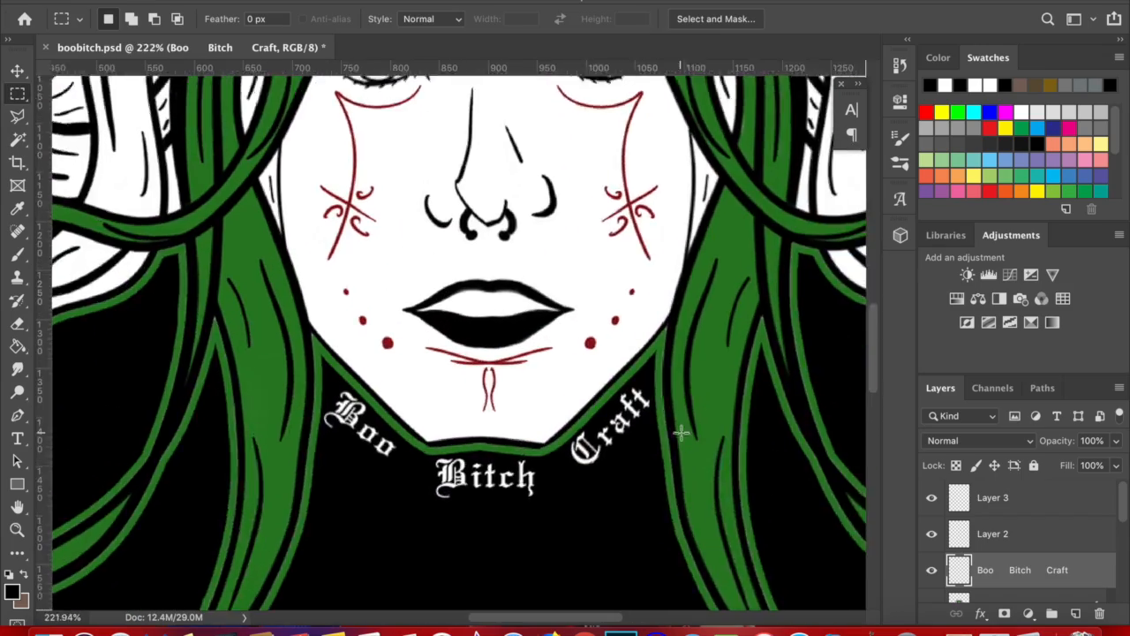
scroll(681, 433, up, 3)
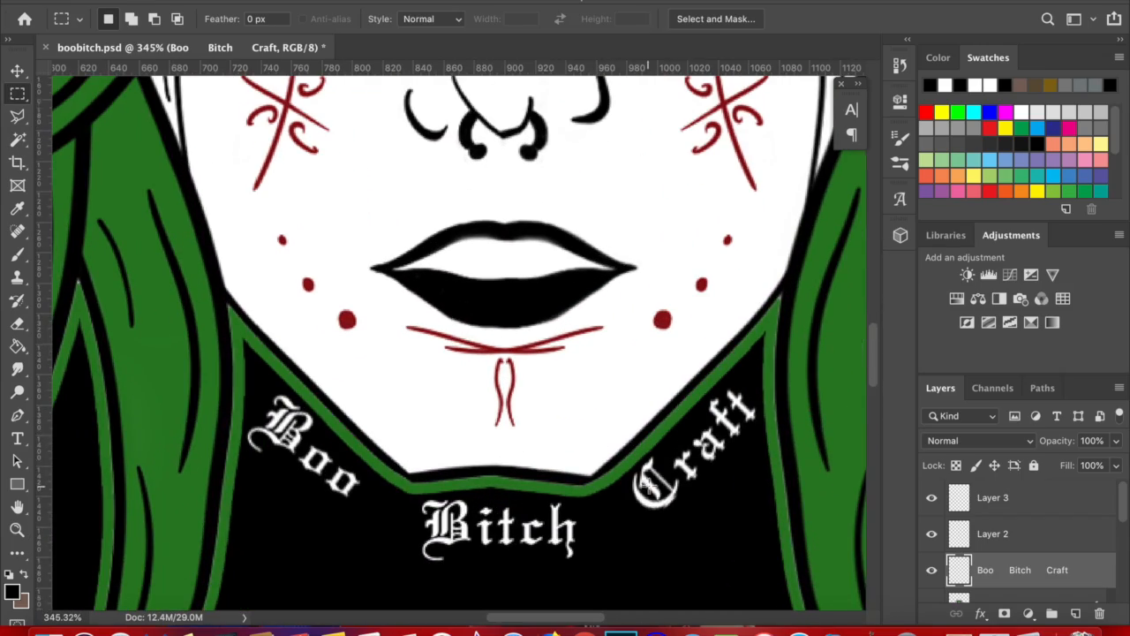
scroll(648, 483, down, 10)
scroll(648, 483, up, 10)
scroll(534, 449, up, 1)
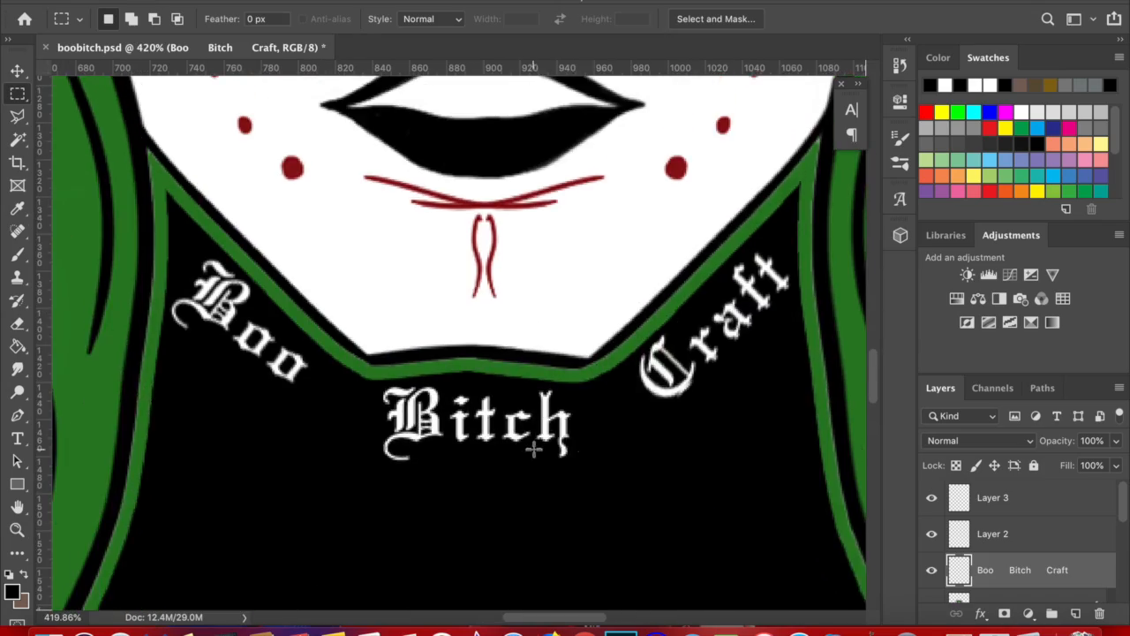
Fine-tune the sideways position of the lettering so Boo and Craft sit evenly on both sides of the jaw.
shift+click(1014, 511)
key(super+t)
drag(792, 462, 799, 465)
key(Return)
key(super+t)
key(Left)
key(Left)
key(Right)
key(Return)
Nudge the word Bitch slightly to the right to centre it under the chin.
click(1005, 540)
key(super+t)
key(Right)
key(Right)
key(Return)
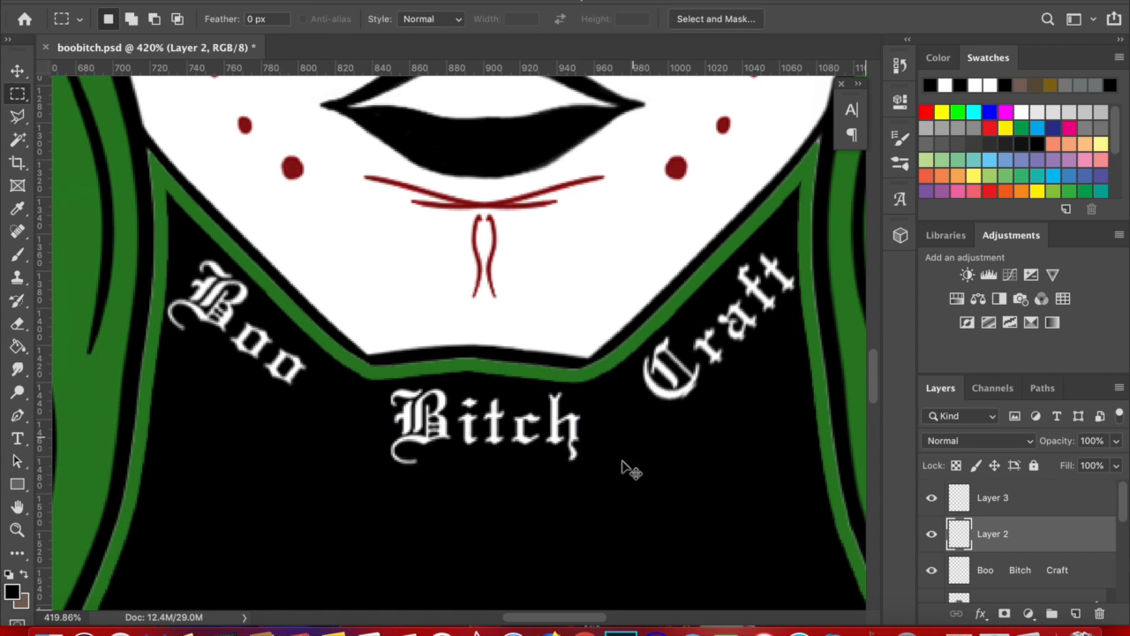
Try applying a Threshold adjustment to the Bitch lettering layer.
scroll(611, 530, down, 12)
scroll(612, 530, up, 5)
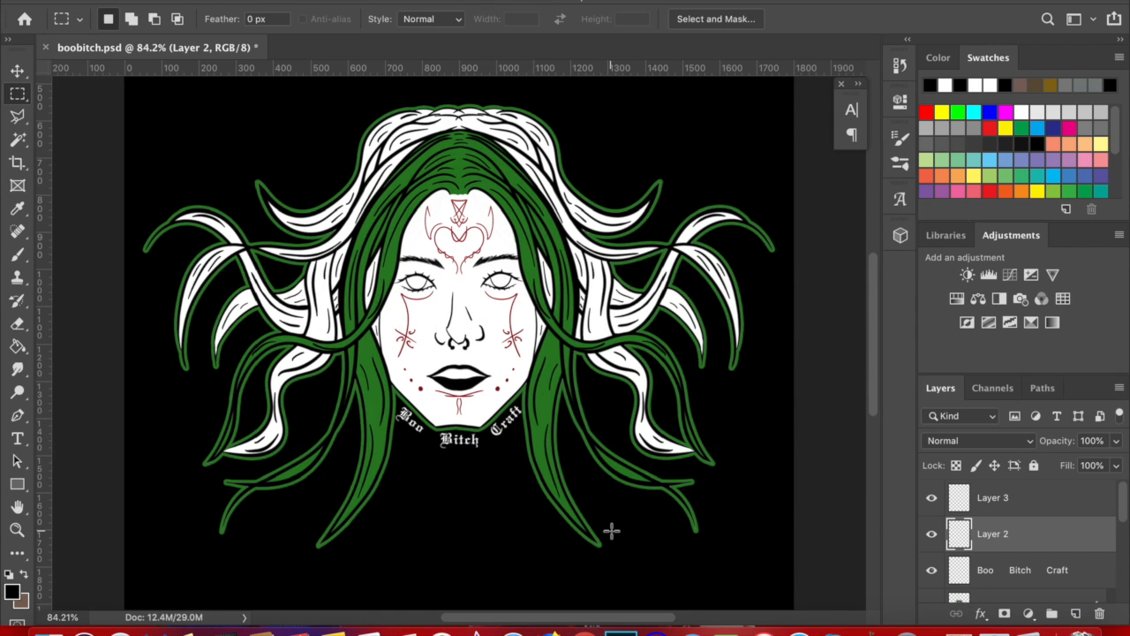
scroll(612, 530, up, 8)
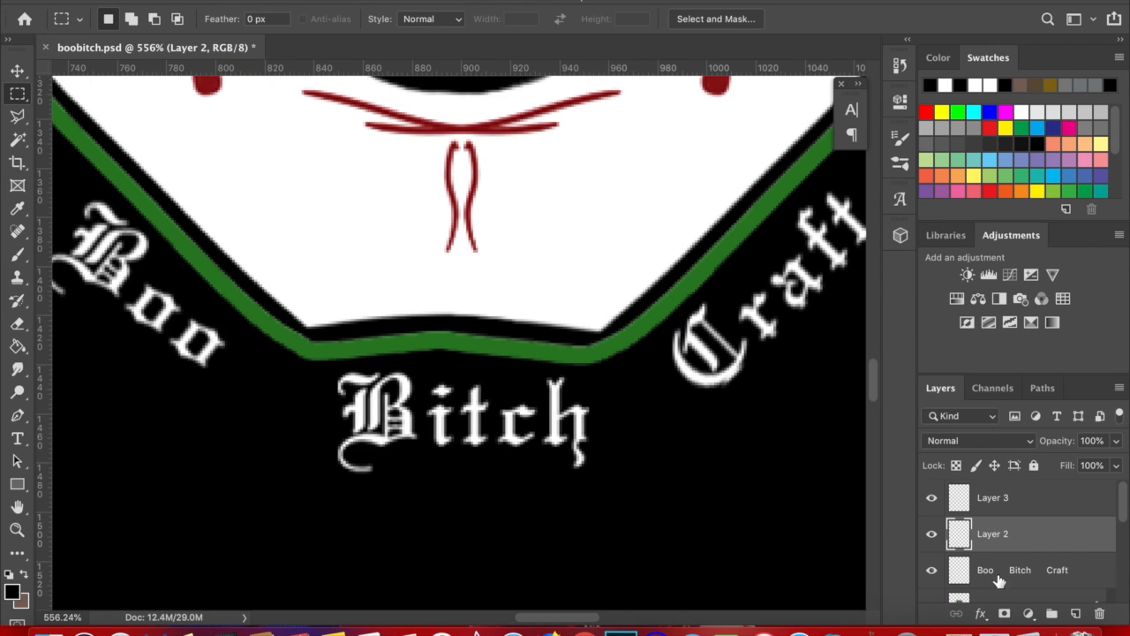
shift+click(1003, 500)
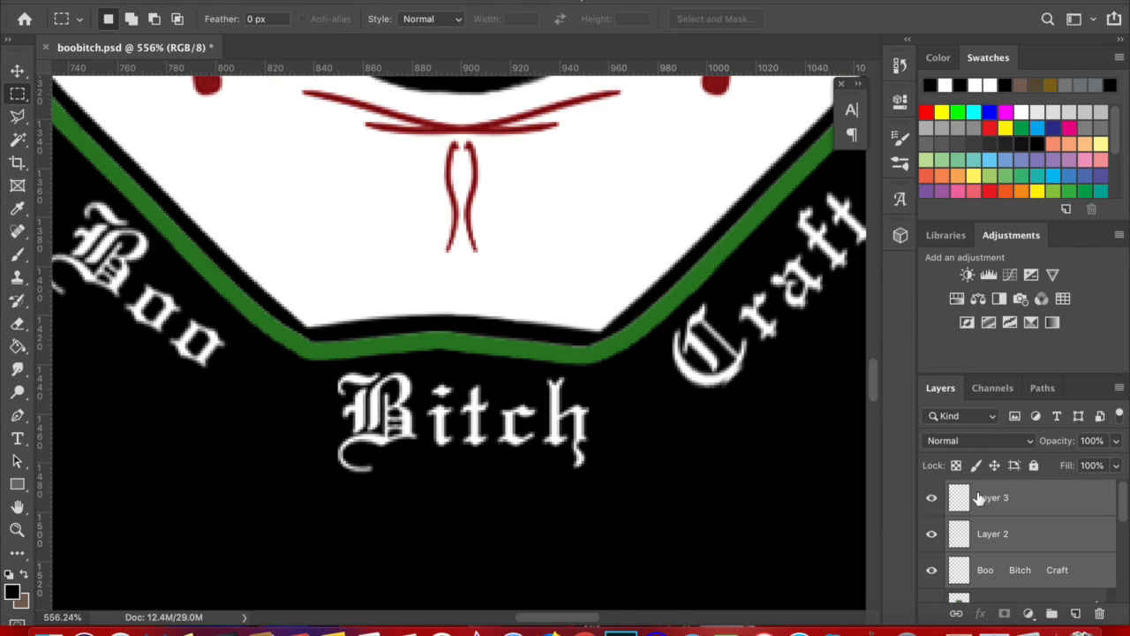
click(1012, 567)
click(1012, 540)
key(super+shift+t)
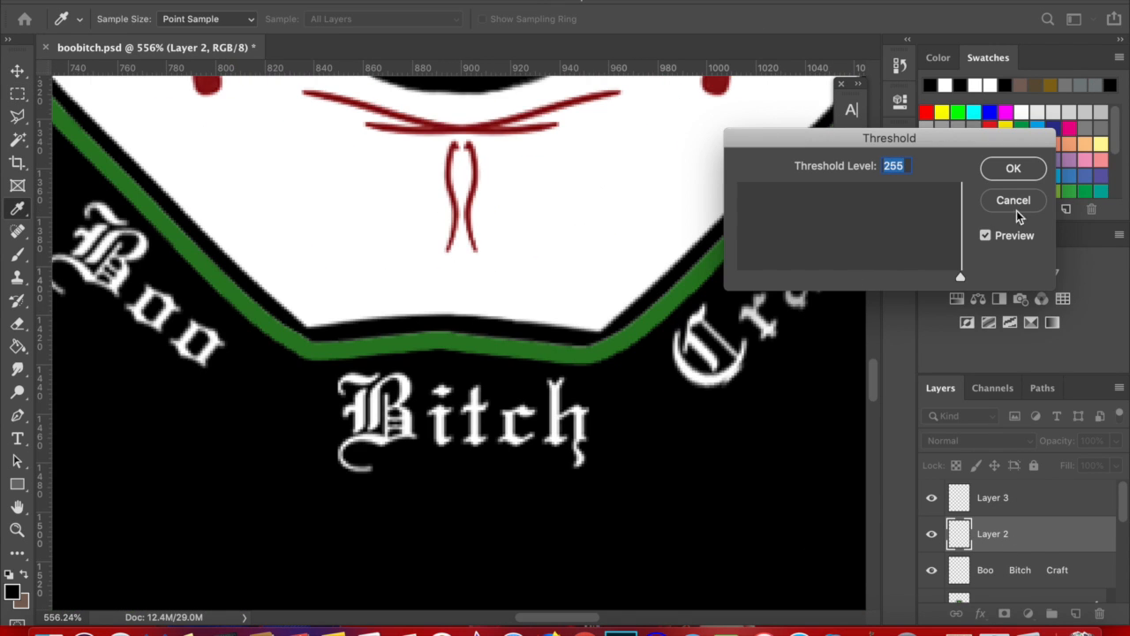
click(1014, 201)
click(437, 0)
mouse_move(497, 295)
click(734, 300)
key(super+shift+t)
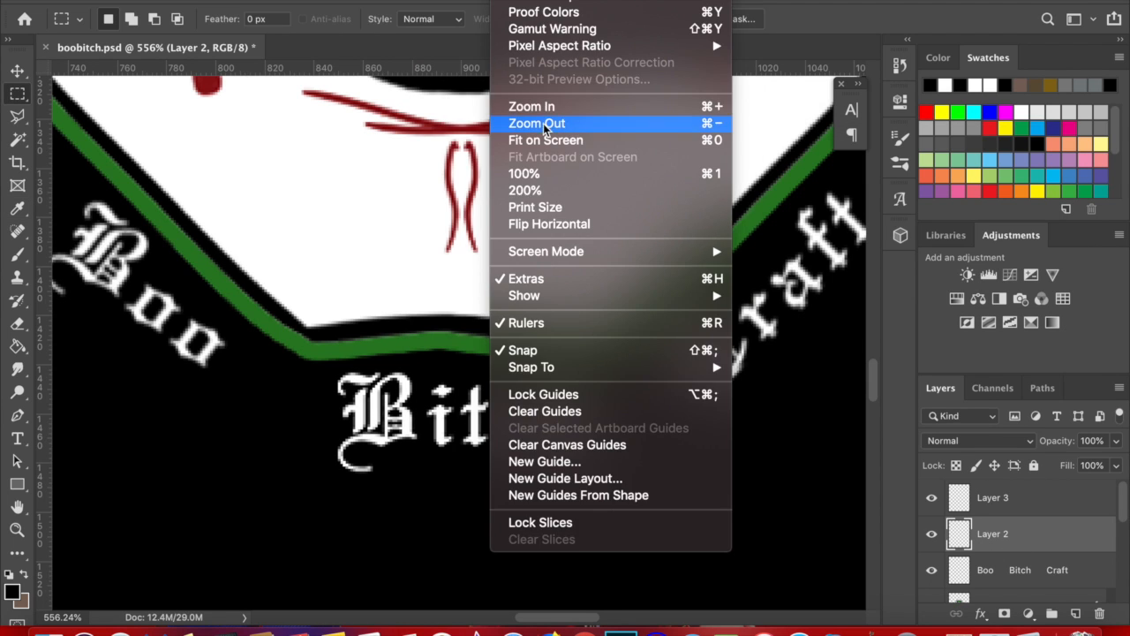
Try Sketch effects such as Chalk & Charcoal from the Filter Gallery on the enlarged word Bitch.
click(422, 47)
click(34, 606)
click(34, 605)
click(35, 606)
click(35, 606)
click(34, 606)
drag(375, 279, 442, 507)
click(701, 386)
click(837, 303)
click(838, 175)
click(837, 113)
click(765, 113)
Try Artistic and other Filter Gallery effects on the word Bitch.
click(706, 62)
click(710, 43)
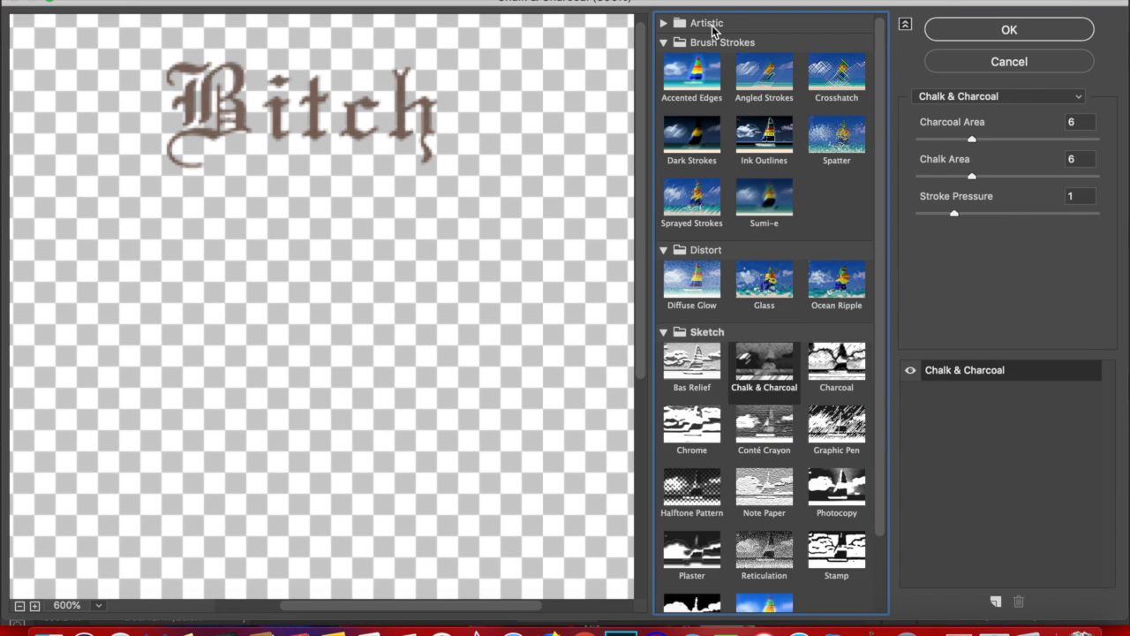
click(709, 25)
click(765, 55)
click(765, 242)
click(693, 455)
click(765, 510)
scroll(765, 398, down, 10)
click(693, 506)
click(765, 569)
click(693, 570)
click(837, 570)
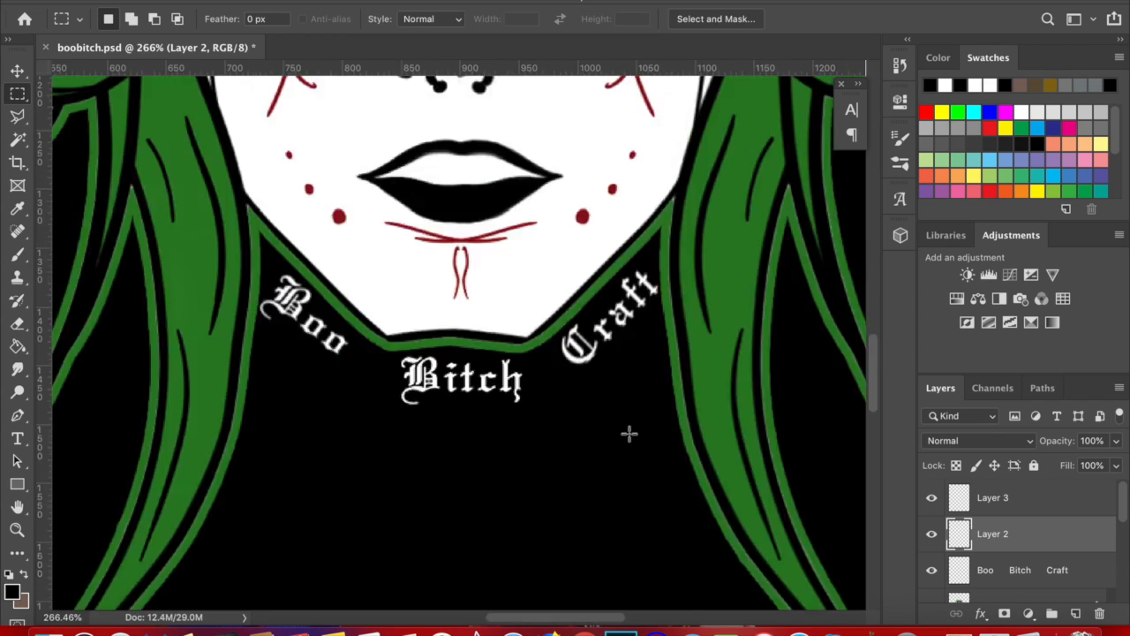
Try sharpening the edges of the Boo lettering with a Threshold level of 128 and inspect the words up close.
key(ctrl+0)
scroll(629, 434, up, 10)
scroll(629, 433, left, 1)
scroll(629, 433, right, 1)
click(1018, 568)
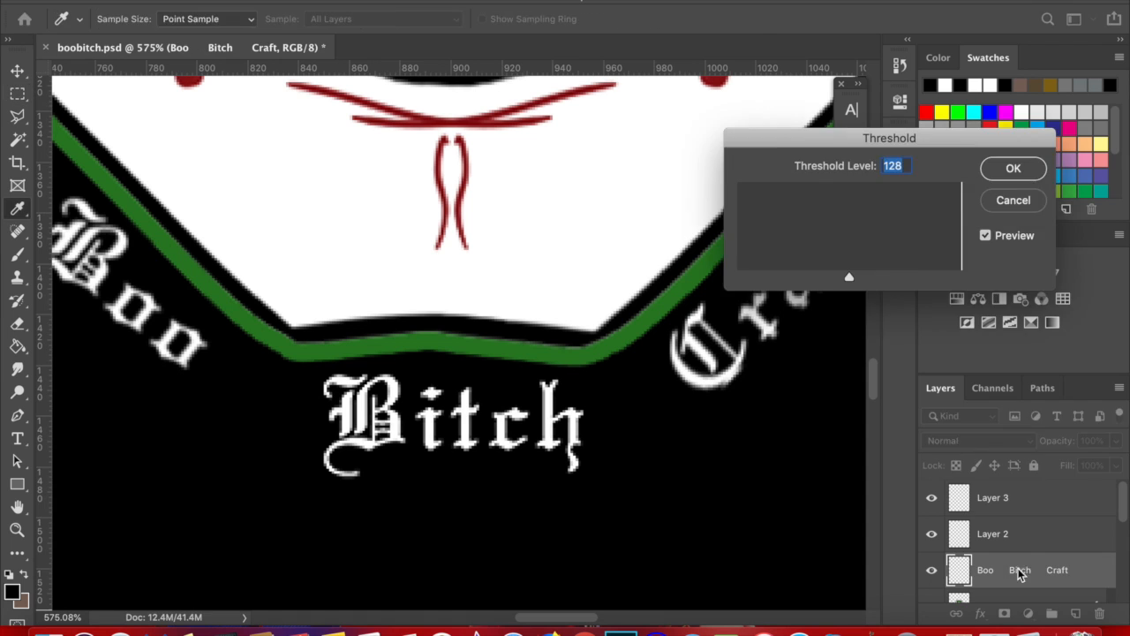
click(993, 534)
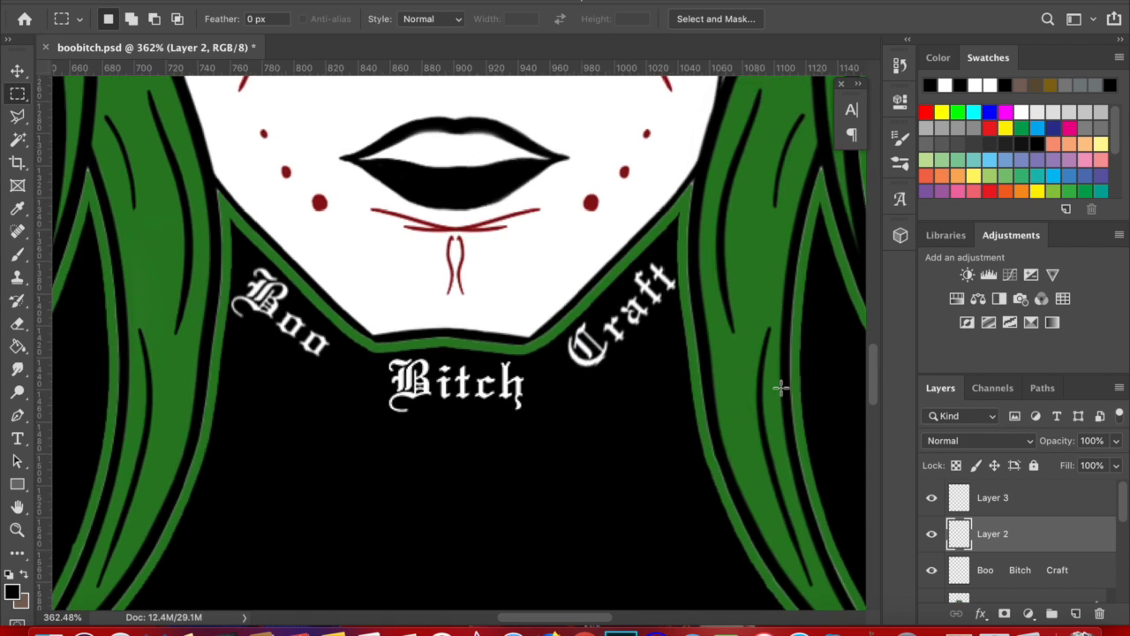
scroll(781, 387, up, 2)
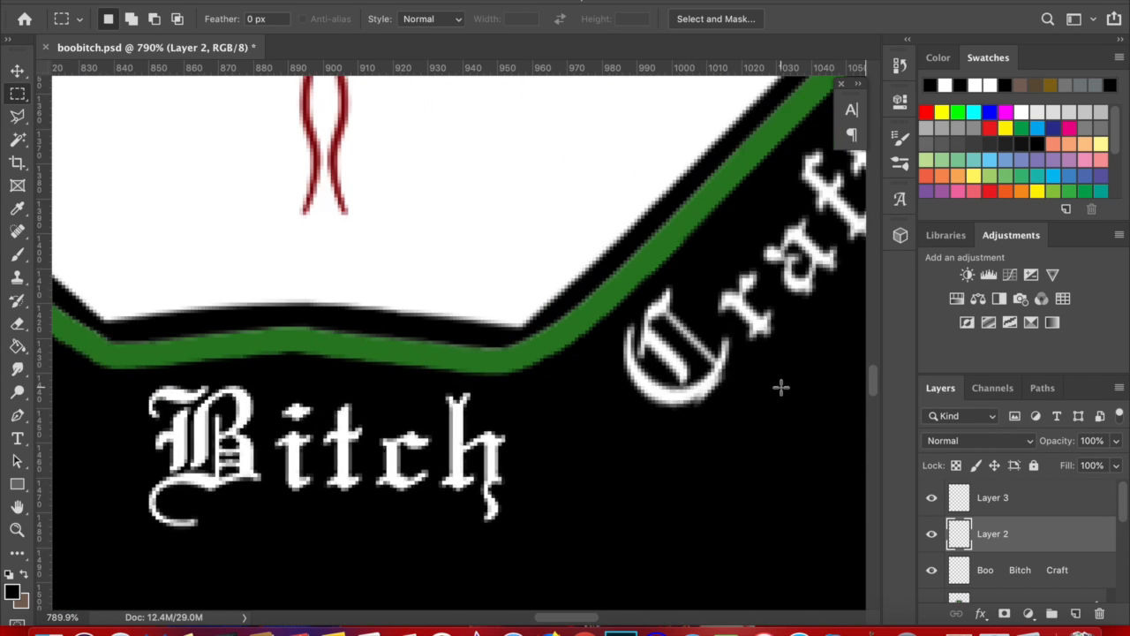
scroll(781, 387, down, 5)
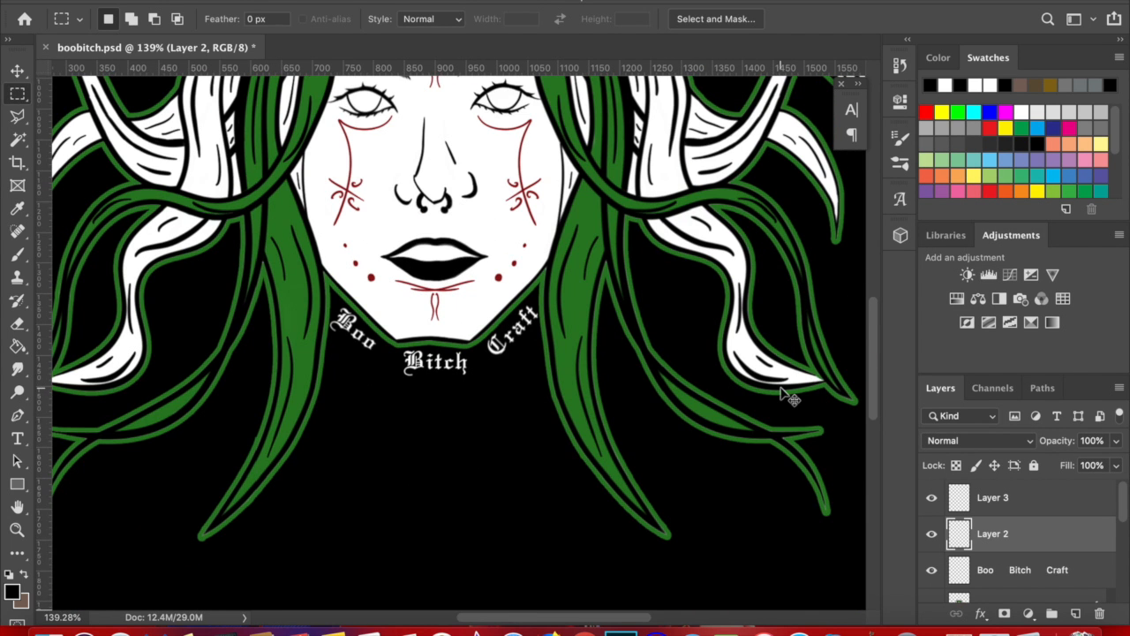
Undo the lettering edits back to the single-line text layer, and redo them up to the arranged words.
key(super+z)
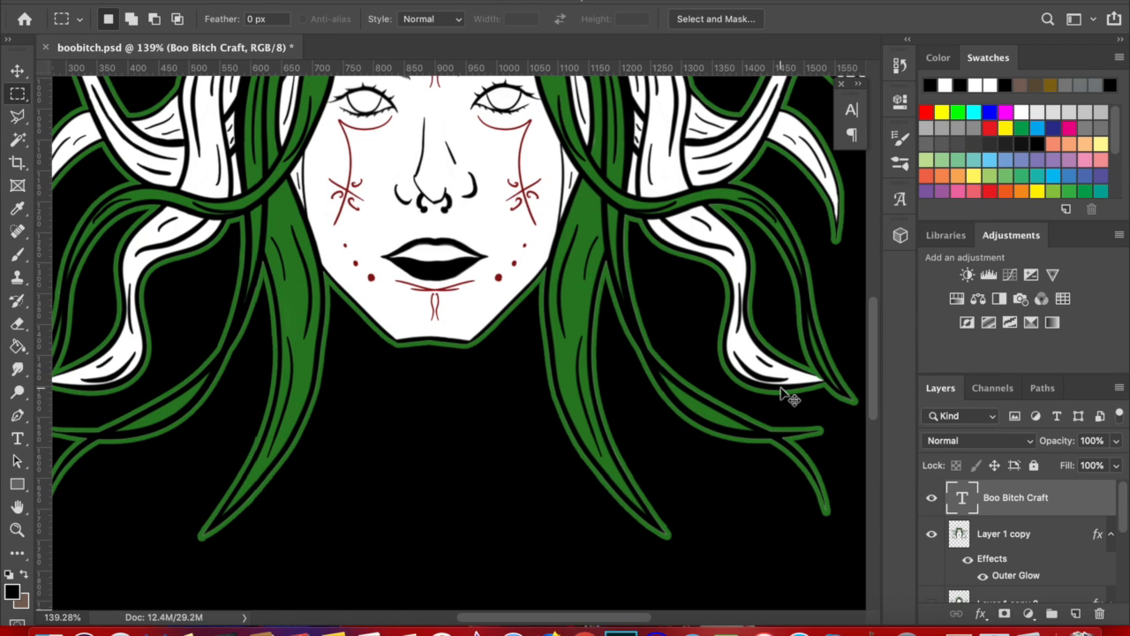
key(shift+super+z)
key(shift+super+z)
key(shift+super+z)
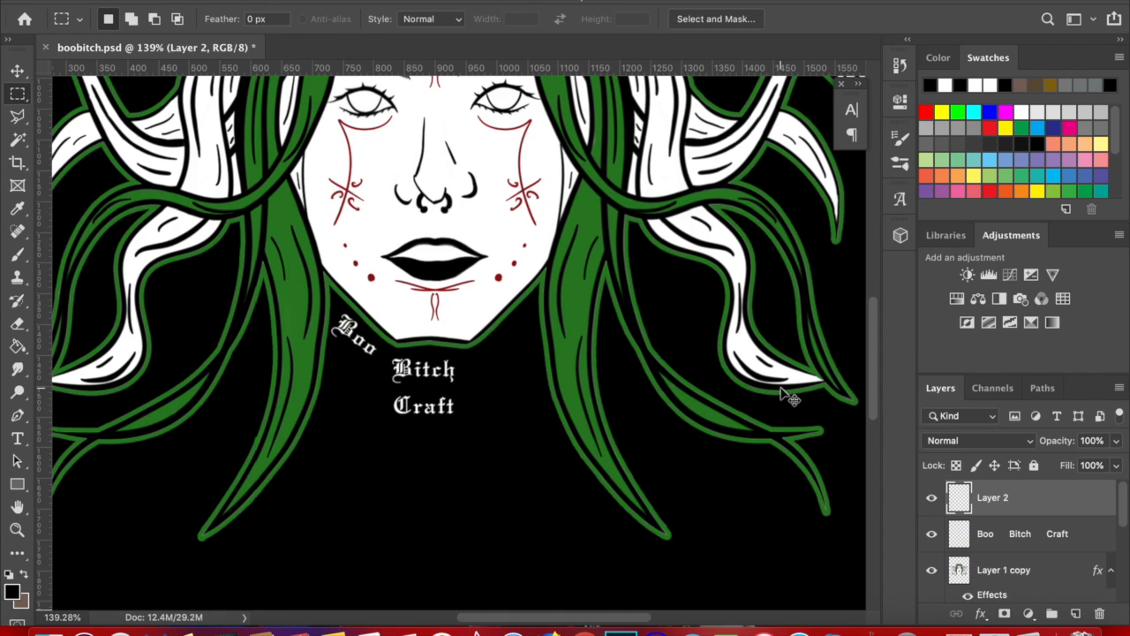
key(shift+super+z)
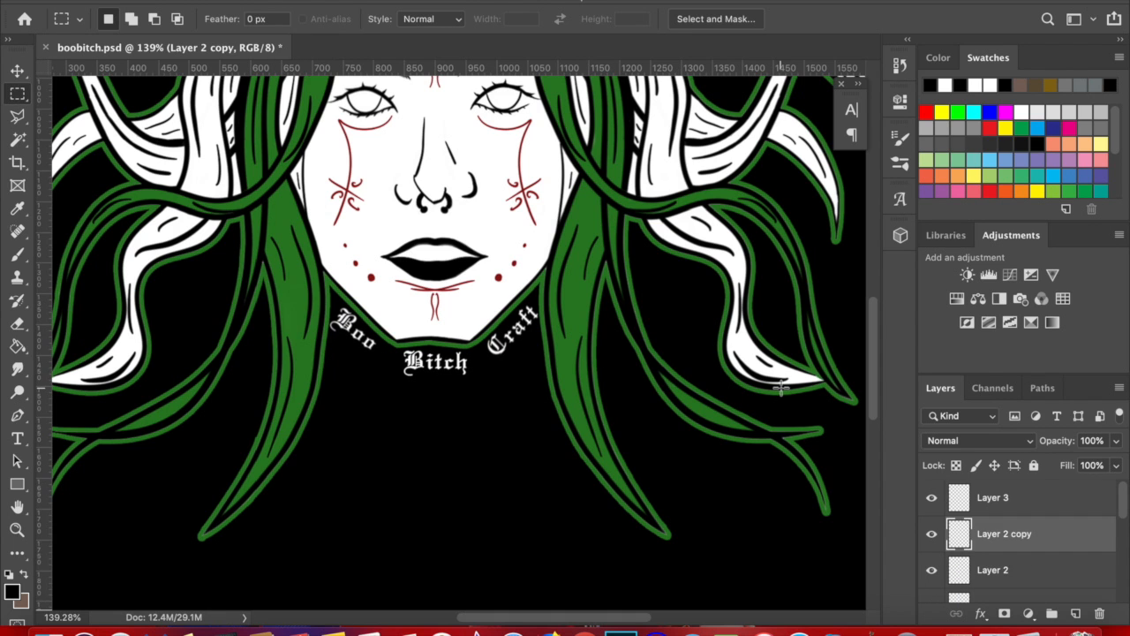
Merge the Bitch and Craft lettering layers with their duplicates into one layer.
click(1012, 576)
shift+click(1015, 501)
right_click(1014, 504)
scroll(902, 452, down, 10)
click(873, 396)
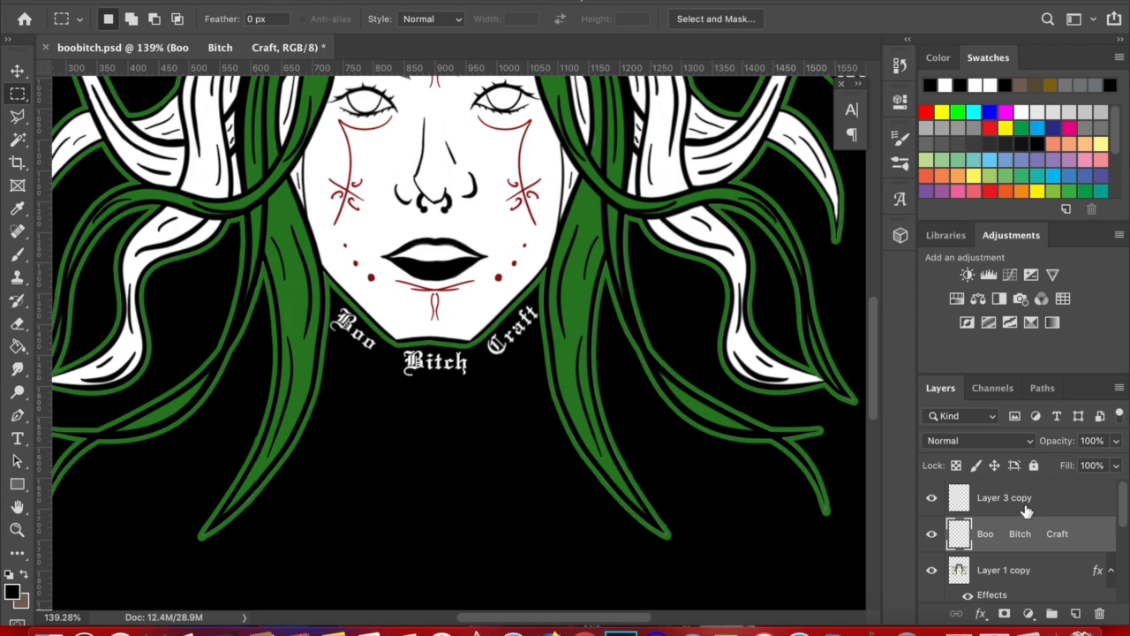
Merge the Boo lettering layer with the Bitch and Craft lettering layer into one.
click(1024, 504)
click(1026, 538)
key(BackSpace)
click(935, 501)
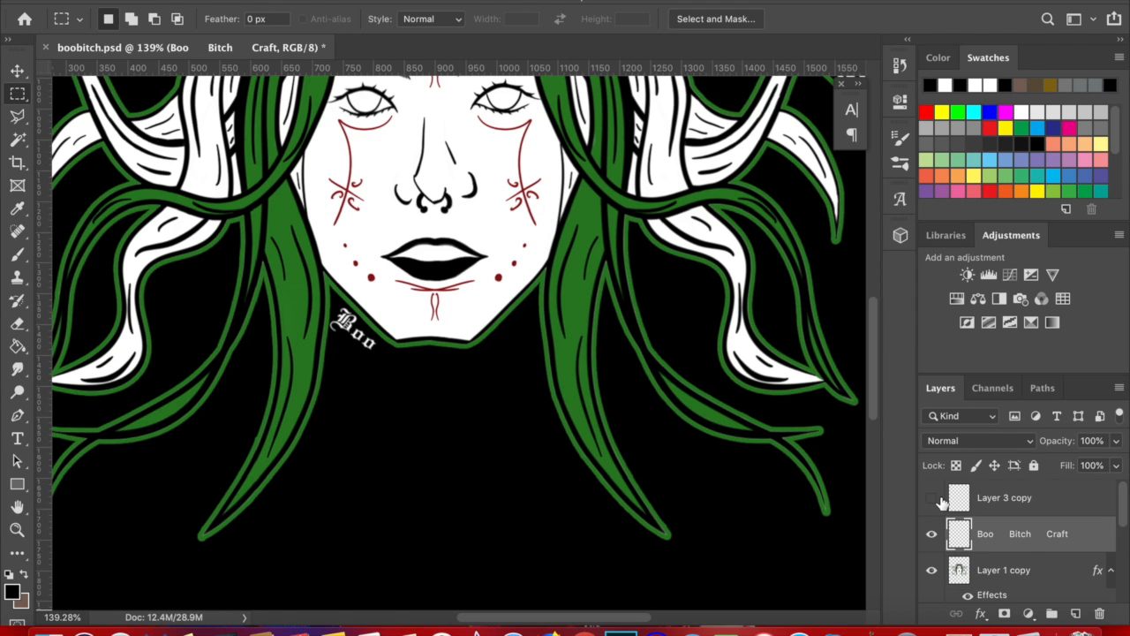
shift+click(1048, 510)
right_click(1050, 510)
click(883, 380)
scroll(663, 421, up, 10)
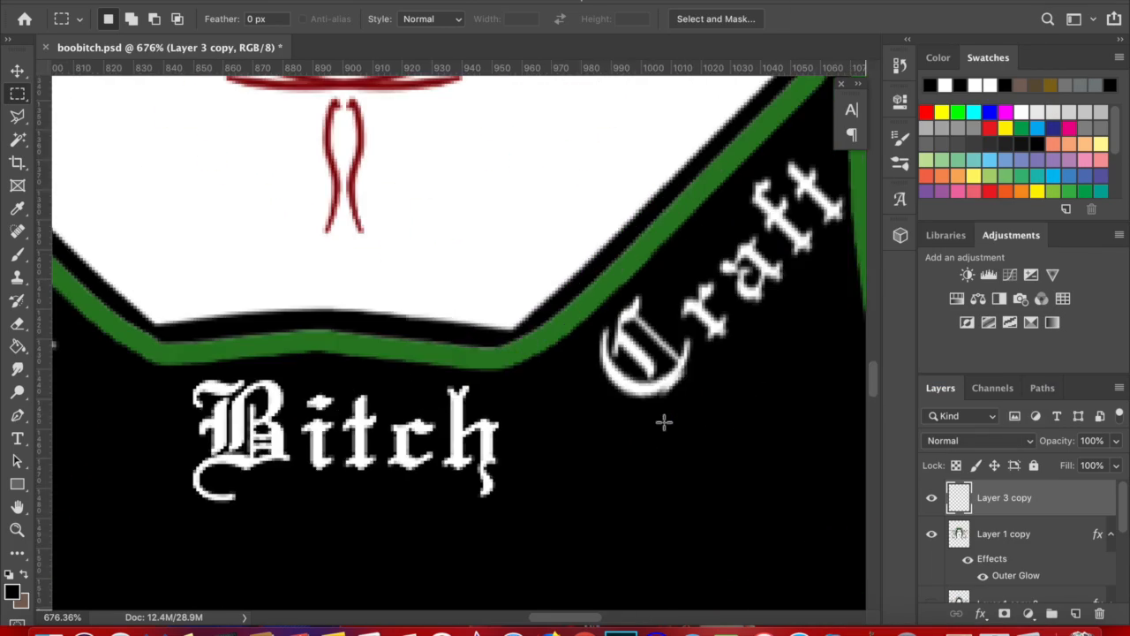
Add centred white 80 pt Gothic 57 text reading Boo, Bitch, Craft on separate lines below the chin and hide the arranged lettering.
scroll(664, 442, left, 5)
scroll(665, 452, down, 8)
key(t)
drag(274, 464, 763, 557)
text(Boo)
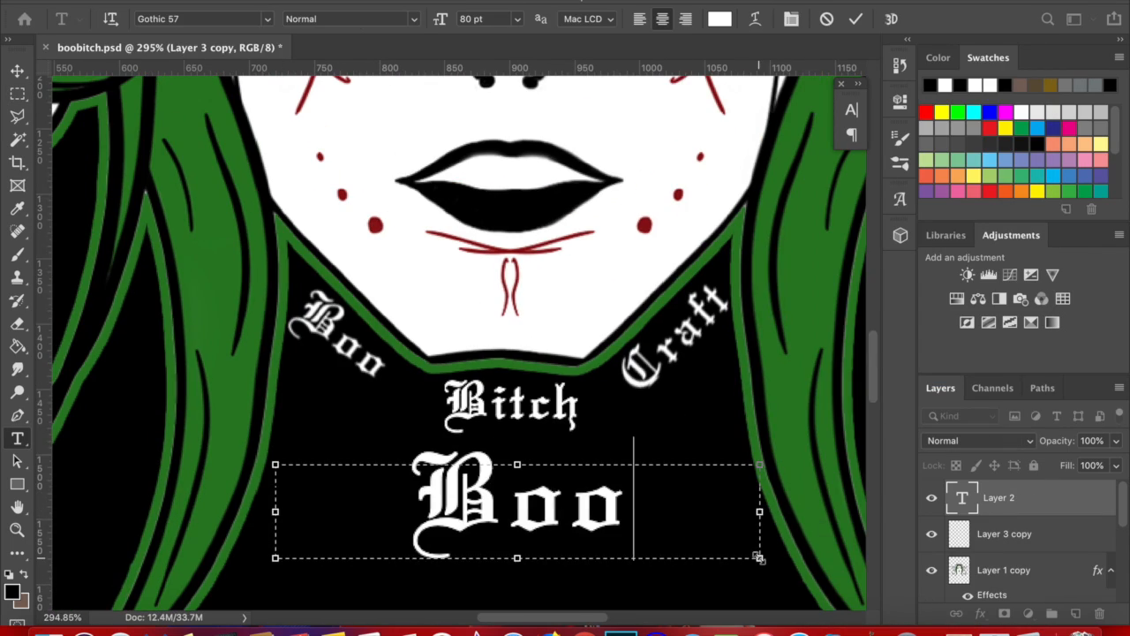
scroll(705, 538, up, 3)
scroll(705, 538, down, 5)
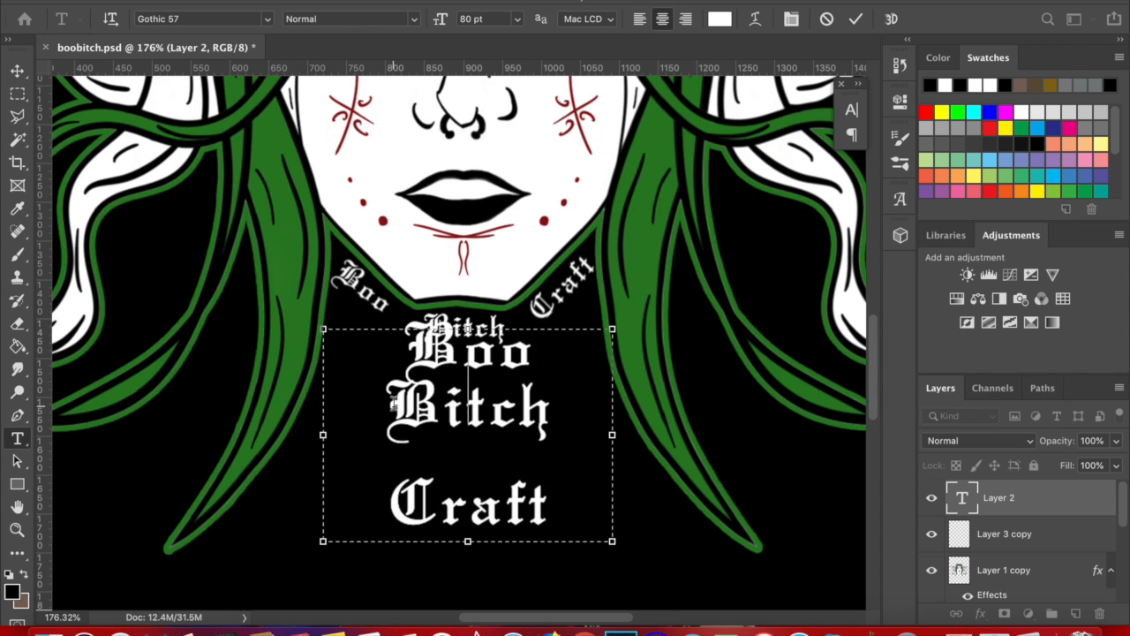
key(Return)
scroll(471, 528, down, 3)
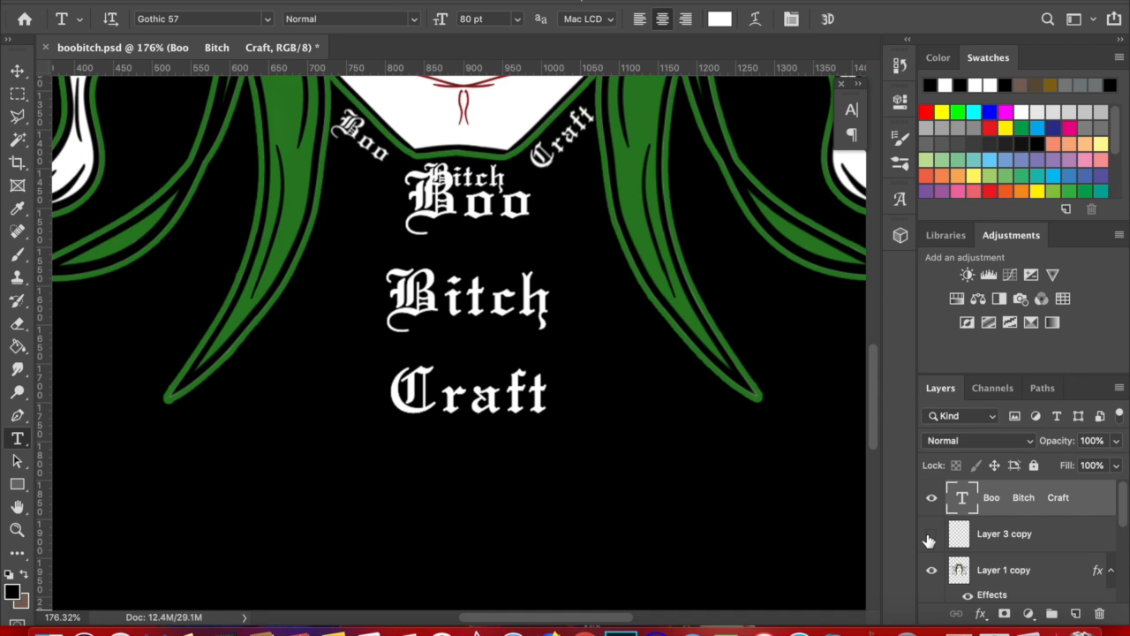
scroll(528, 320, up, 3)
key(e)
click(515, 287)
click(627, 219)
click(572, 287)
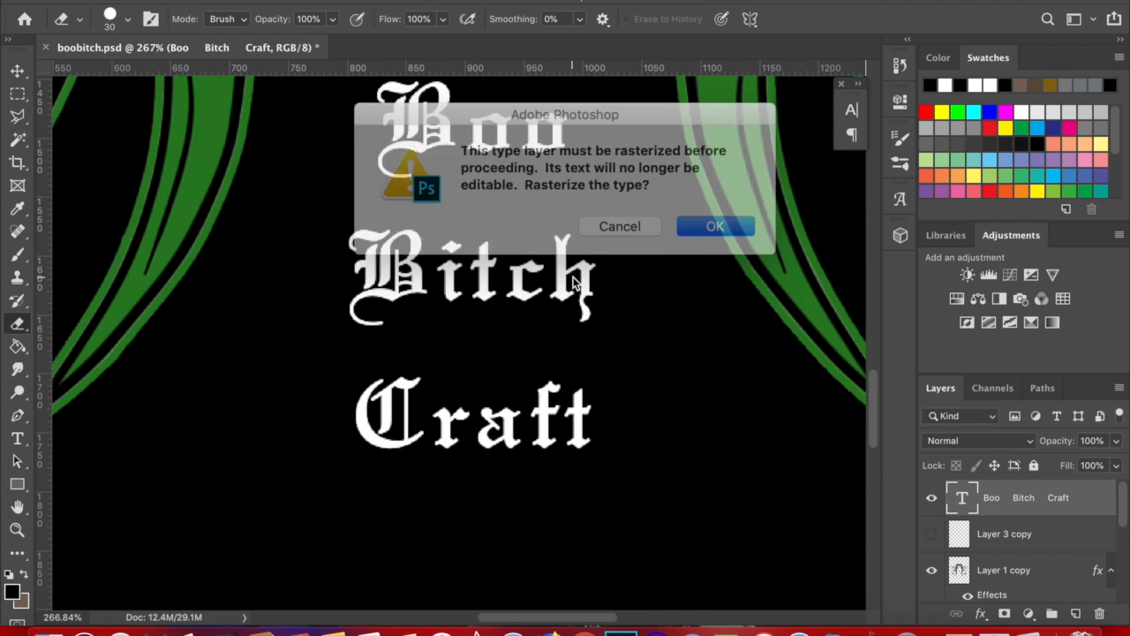
click(621, 221)
Set the size of all the stacked text to 30 pt.
key(t)
click(572, 282)
key(super+a)
text(30)
key(Return)
scroll(751, 117, up, 4)
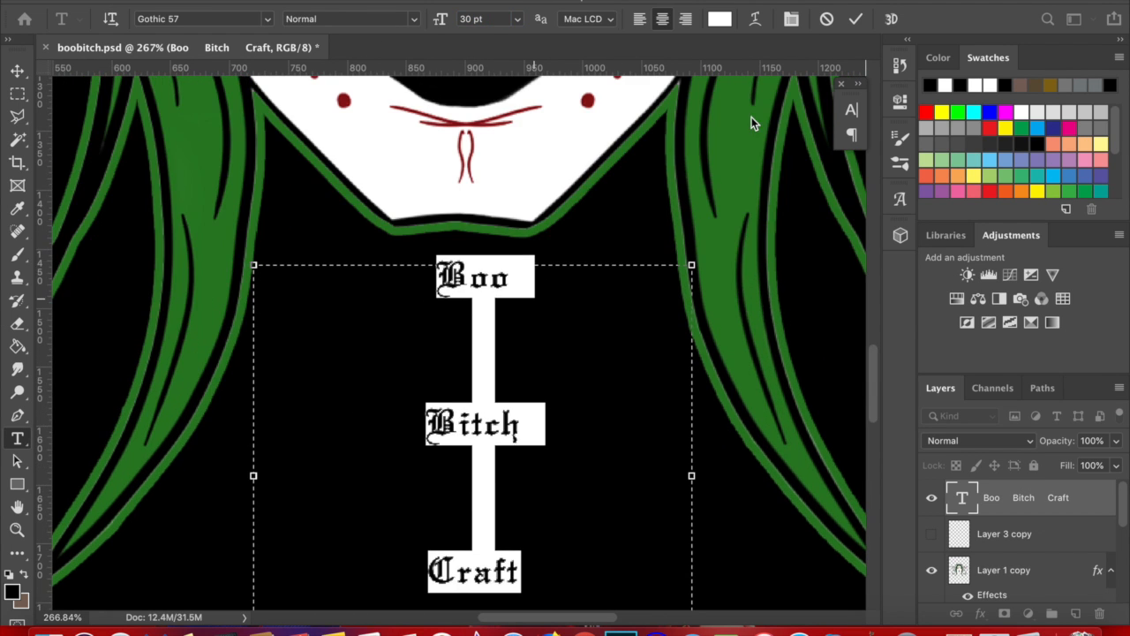
Set the size of all the stacked text to 40 pt.
click(856, 19)
scroll(497, 419, up, 4)
scroll(497, 418, down, 10)
scroll(498, 418, up, 4)
drag(496, 459, 415, 250)
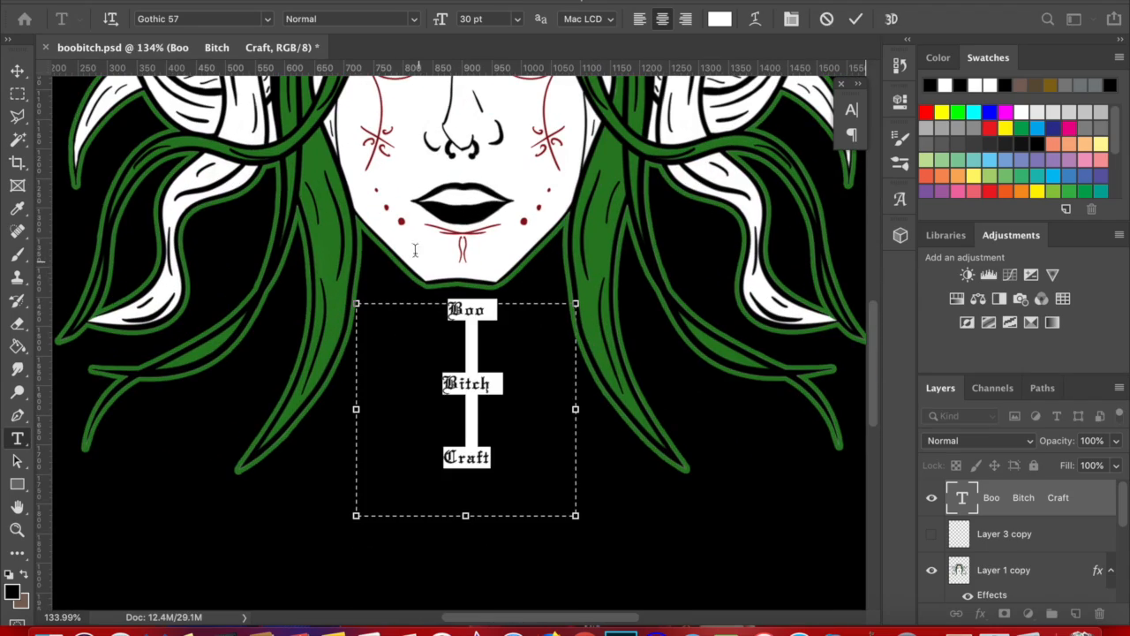
text(40)
key(Return)
Toggle the new text and the old arranged lettering to compare the size of their words.
scroll(694, 310, down, 5)
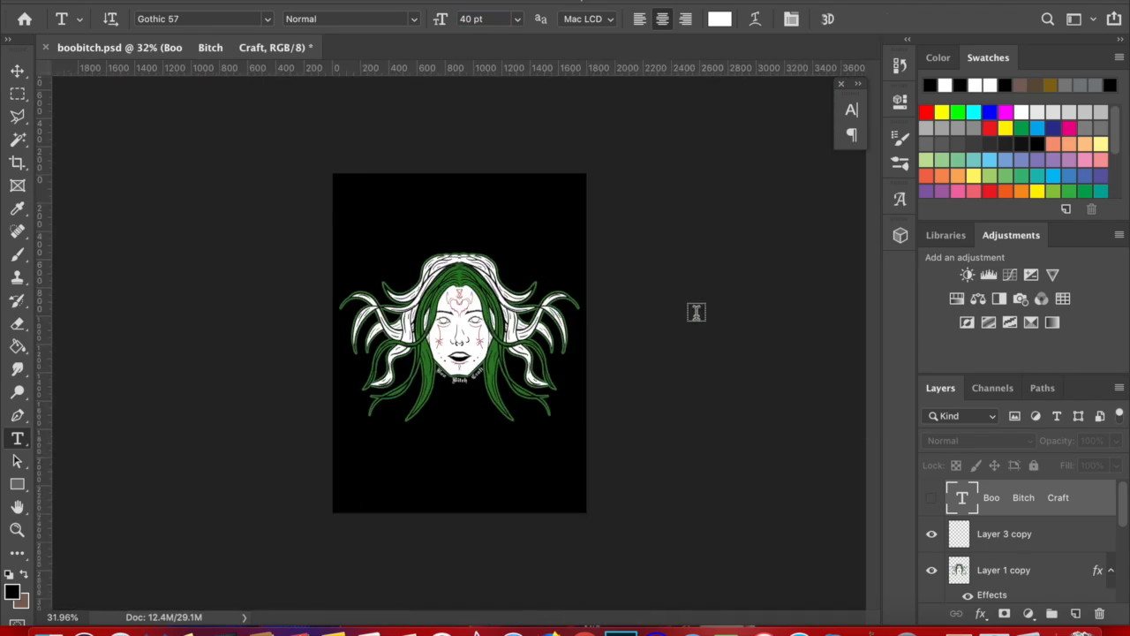
scroll(694, 310, up, 8)
click(931, 534)
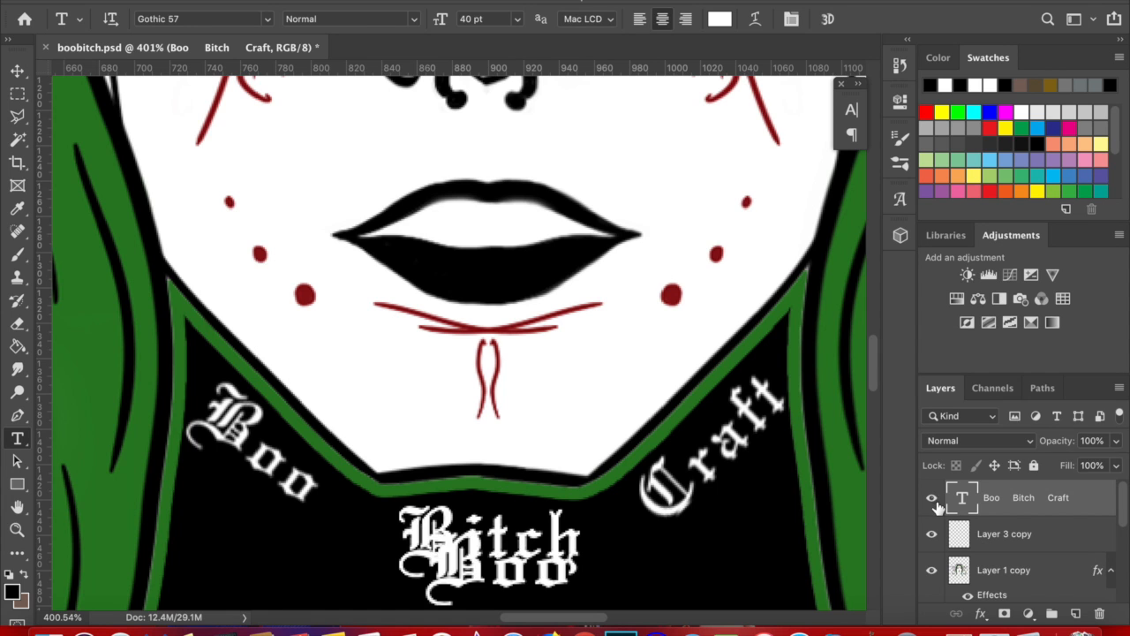
scroll(937, 537, down, 5)
scroll(763, 532, down, 5)
scroll(762, 533, up, 5)
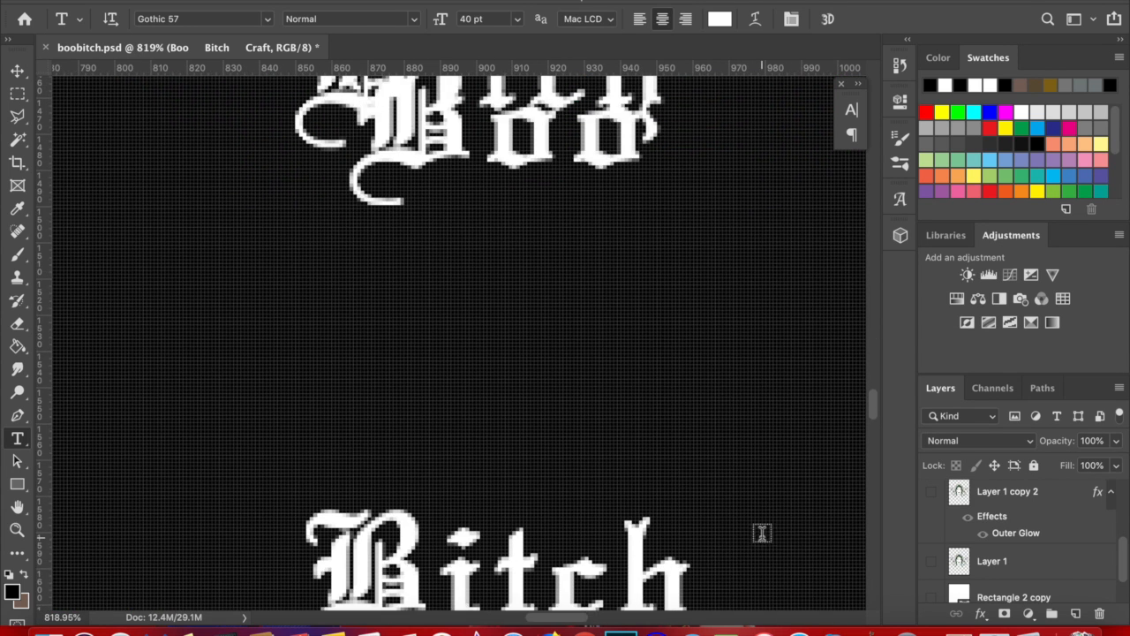
Move the stacked text up and sideways until its word Bitch lies over the old Bitch lettering under the chin.
scroll(996, 551, up, 10)
key(super+t)
key(shift+Up)
key(shift+Up)
key(shift+Up)
key(shift+Up)
key(shift+Up)
key(shift+Up)
key(shift+Up)
key(shift+Up)
key(shift+Up)
key(shift+Up)
key(shift+Up)
scroll(748, 473, up, 3)
key(shift+Up)
key(shift+Up)
key(shift+Up)
key(shift+Left)
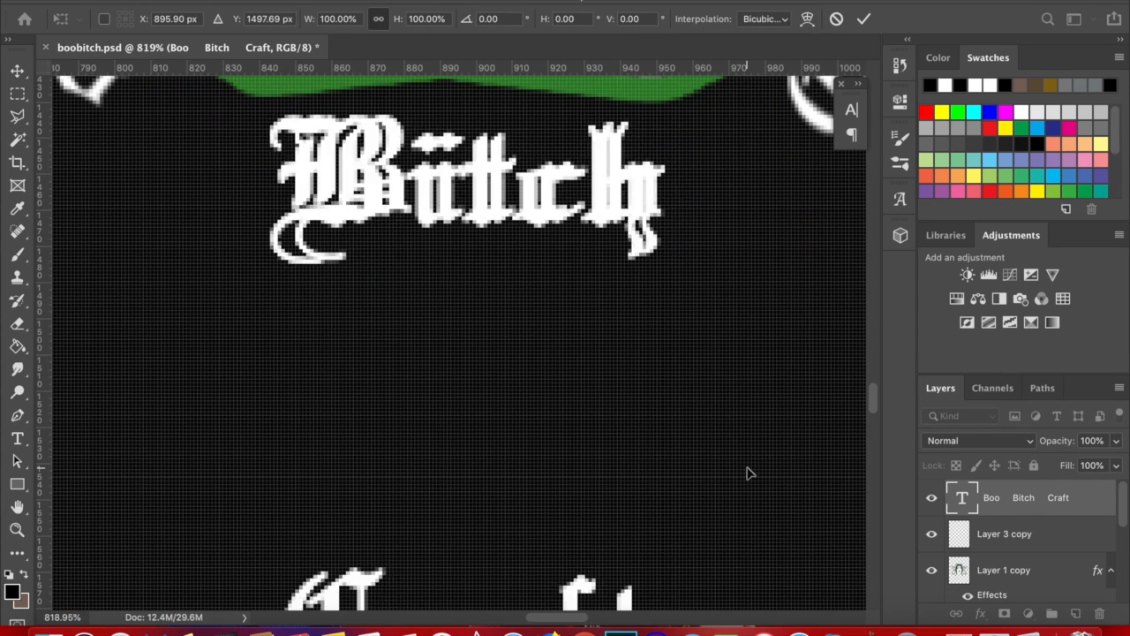
key(shift+Right)
key(Left)
key(Left)
key(Left)
key(Left)
key(Left)
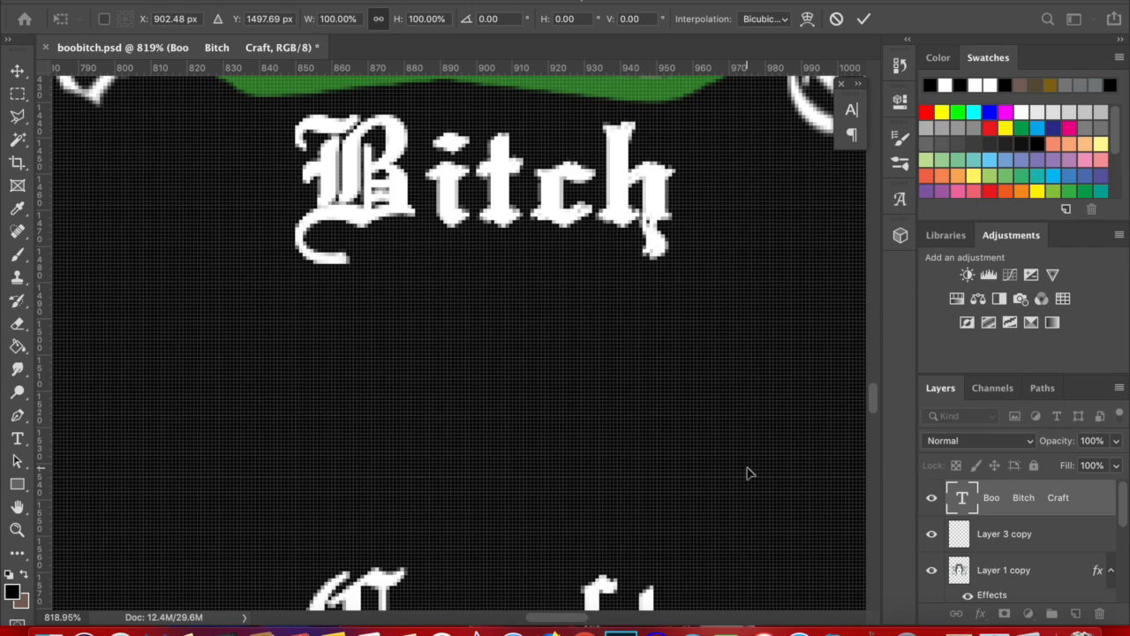
key(Return)
Compare the overlapping words and hide the old arranged lettering layer.
scroll(747, 464, down, 10)
scroll(709, 380, up, 10)
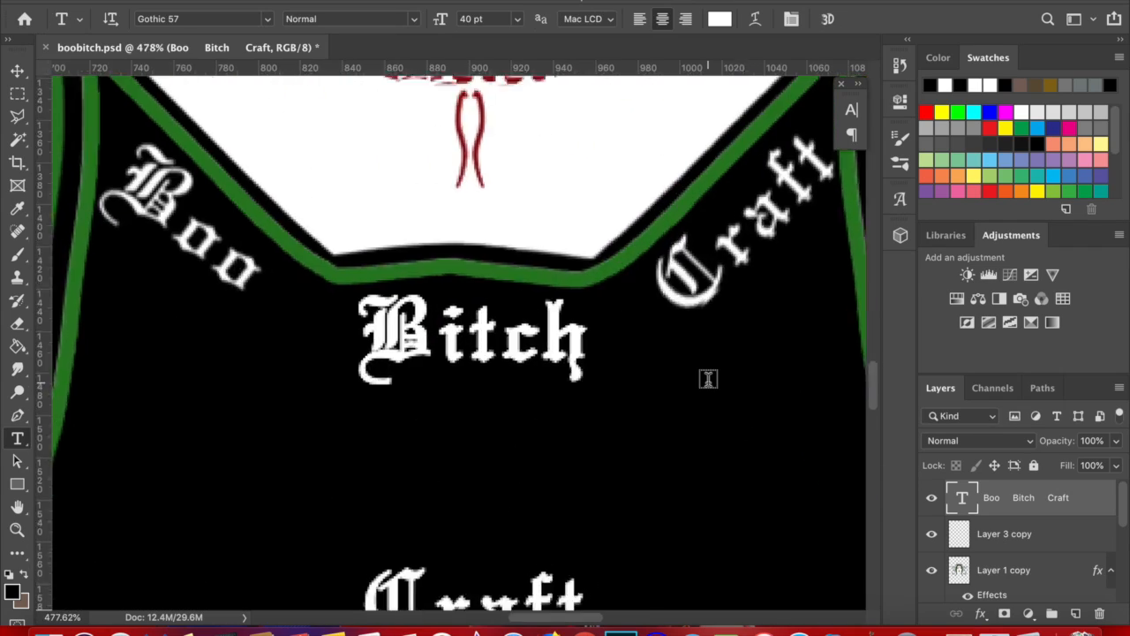
scroll(709, 380, down, 12)
click(1035, 541)
click(932, 534)
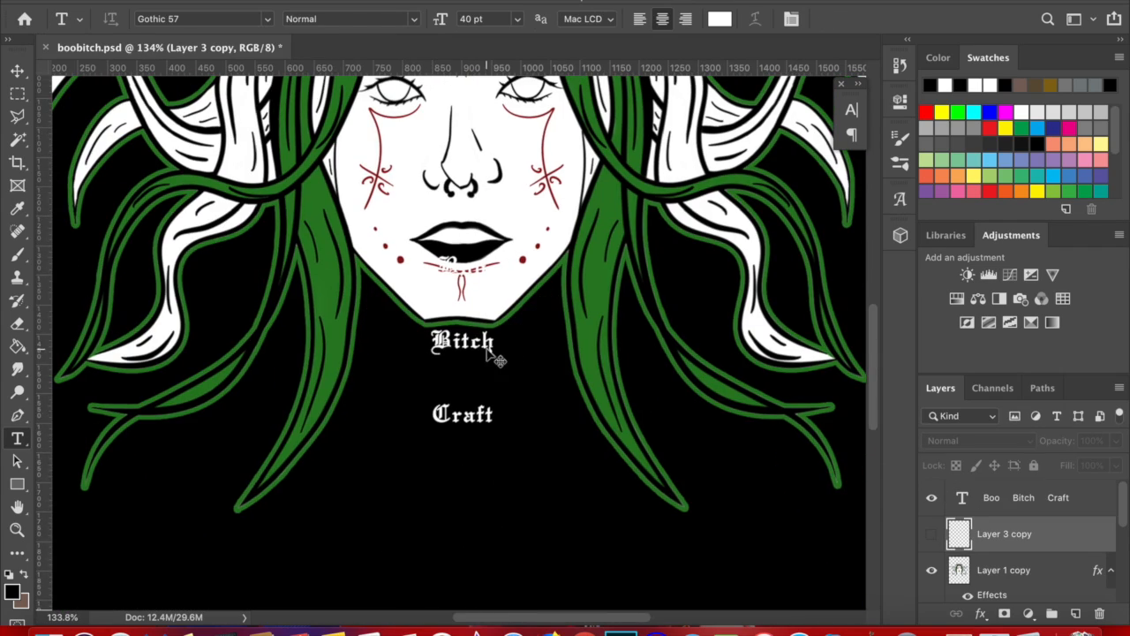
click(991, 510)
key(ctrl+t)
click(780, 23)
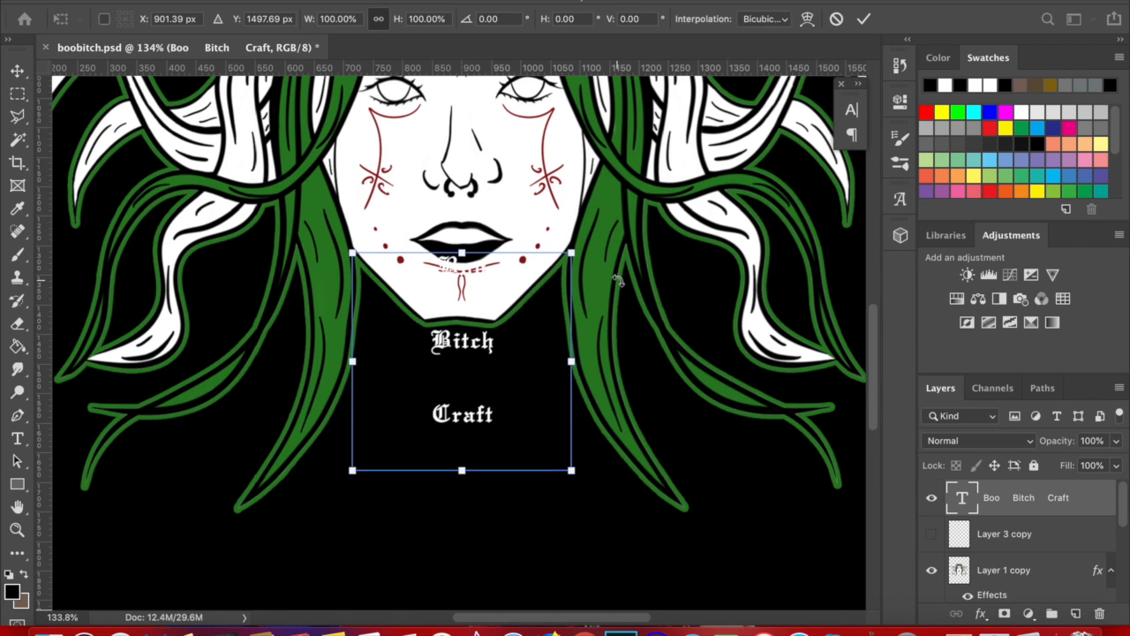
scroll(460, 342, up, 4)
key(Return)
Rasterize the stacked text and move the word Craft onto its own layer to the right of Bitch.
key(ctrl+x)
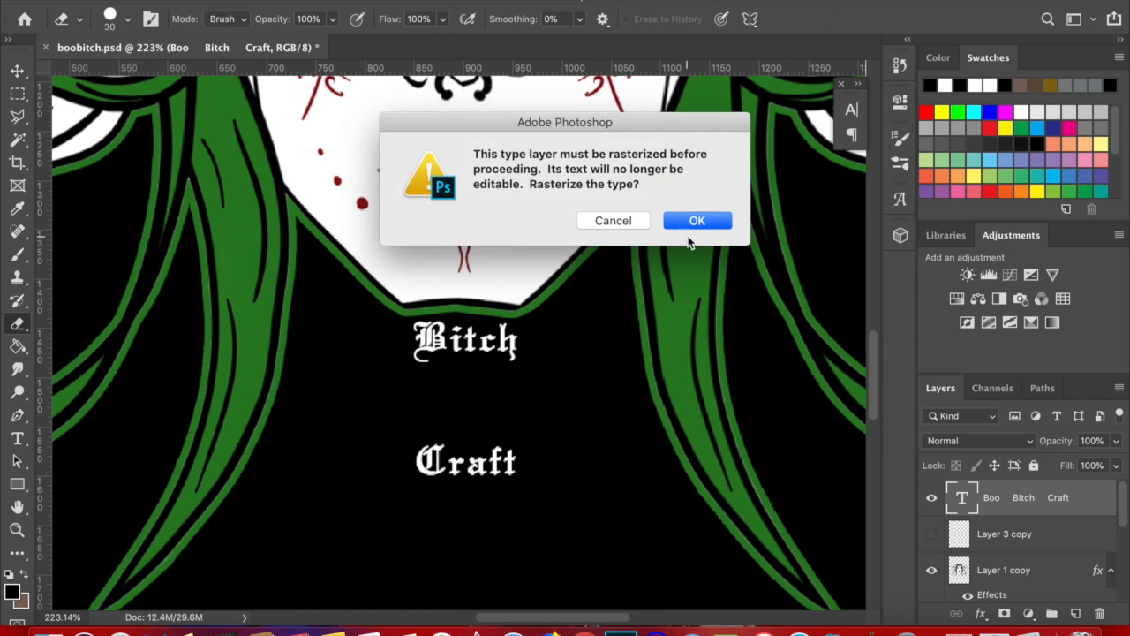
key(Return)
key(ctrl+v)
key(ctrl+t)
key(shift+Right)
key(shift+Right)
key(shift+Right)
key(shift+Right)
key(shift+Right)
key(shift+Right)
key(Return)
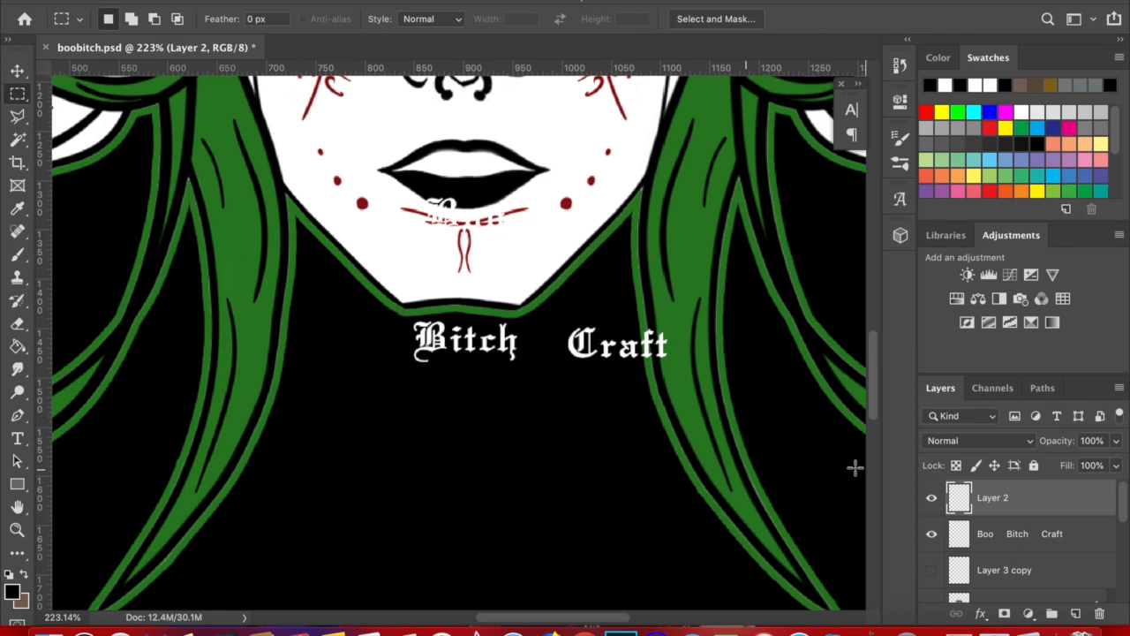
Move the word Boo onto its own layer and place it to the upper left of Bitch.
click(998, 533)
key(ctrl+v)
key(ctrl+t)
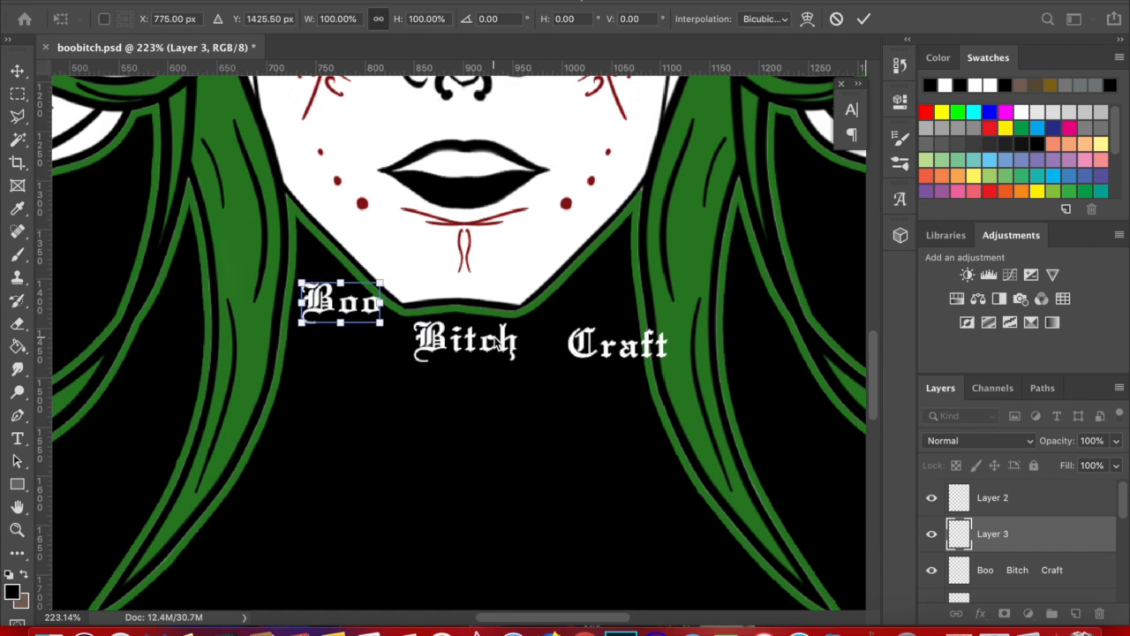
key(Return)
Reorder the lettering layers so the Boo layer sits below the Bitch layer.
scroll(497, 344, up, 5)
click(1002, 564)
drag(1001, 537, 1007, 581)
click(1002, 535)
key(ctrl+t)
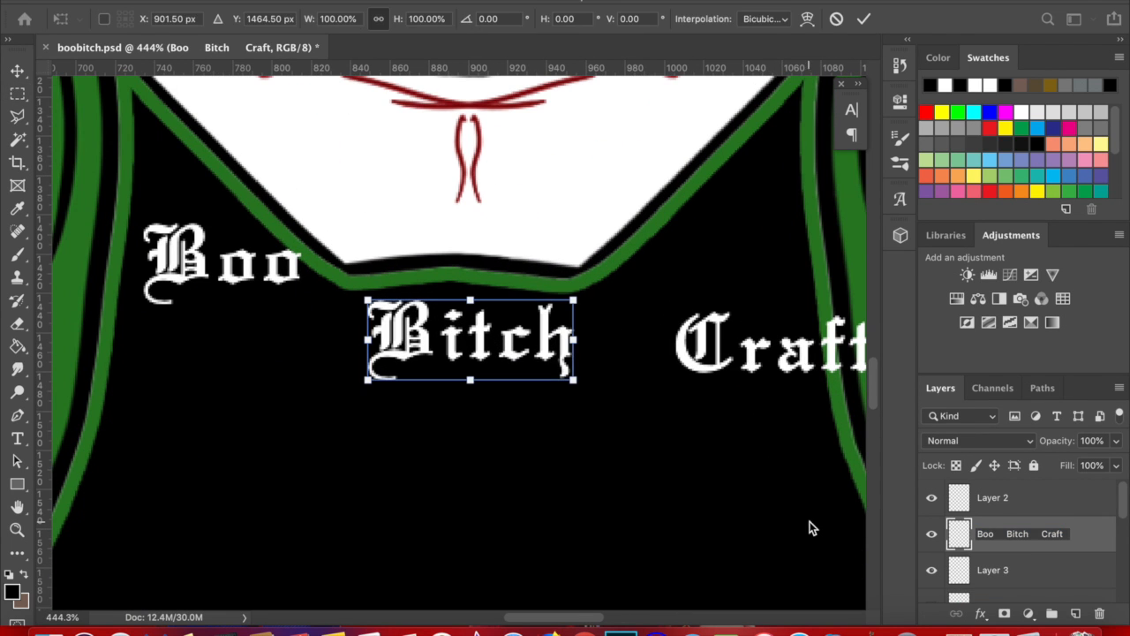
key(Return)
Move the word Craft up closer to the right side of the jawline.
click(994, 498)
key(ctrl+t)
scroll(635, 402, right, 4)
drag(635, 407, 625, 356)
key(Return)
Rotate the word Craft about -45.5°, scale it to about 108%, and fit it along the right jawline.
key(ctrl+t)
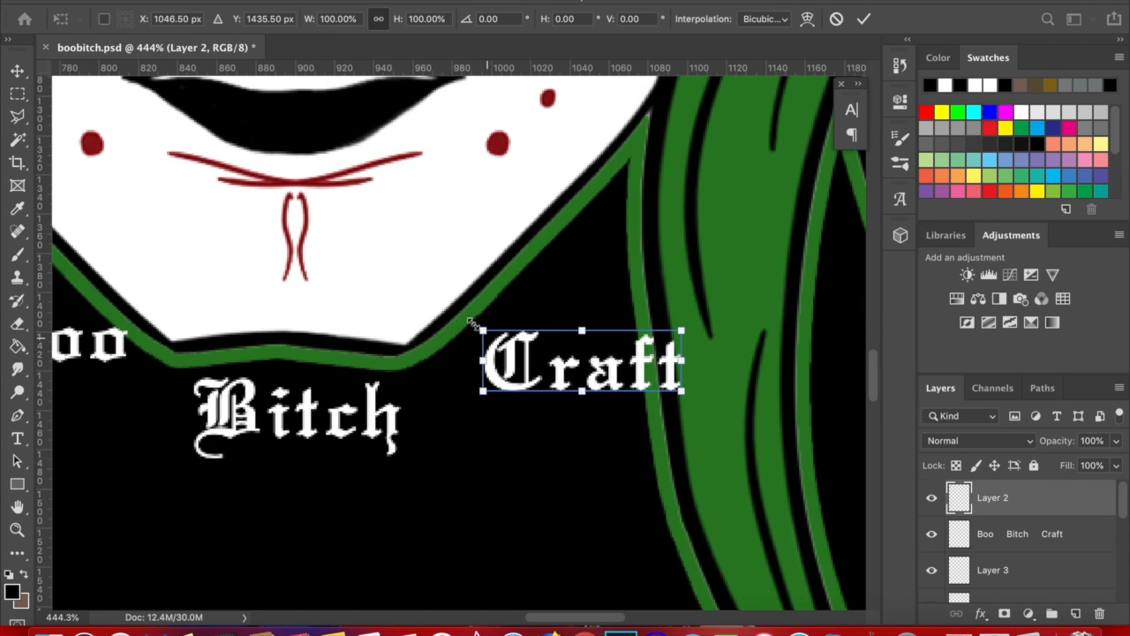
drag(460, 318, 467, 428)
drag(604, 380, 574, 353)
key(ctrl+z)
scroll(578, 355, up, 3)
drag(638, 372, 579, 300)
drag(512, 450, 492, 450)
drag(514, 349, 499, 363)
drag(616, 188, 627, 169)
drag(477, 457, 480, 460)
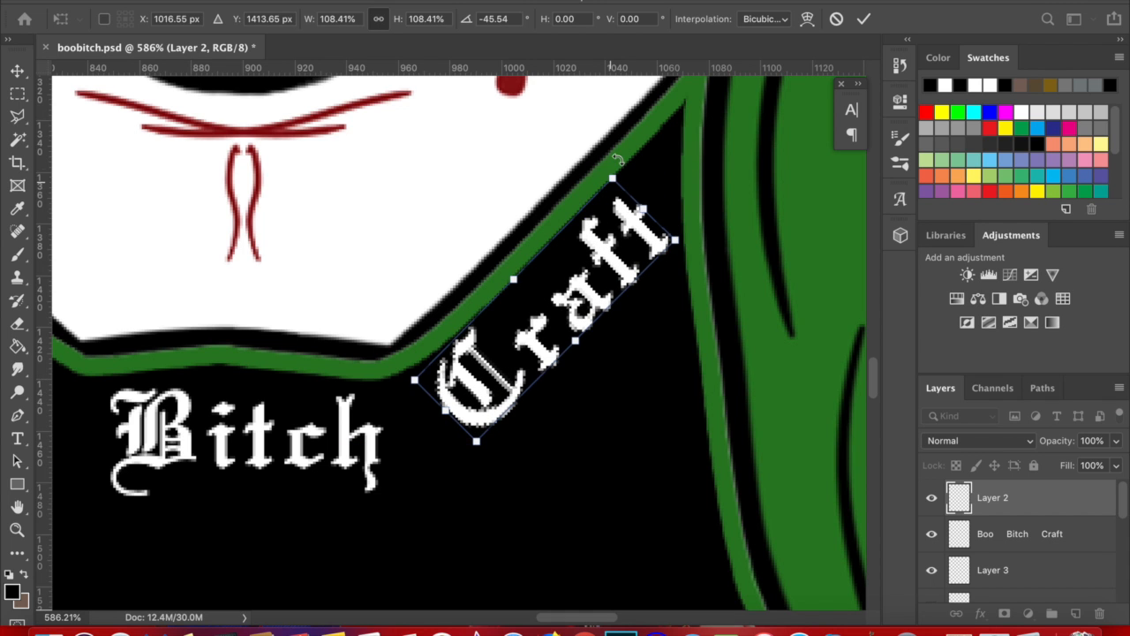
key(Return)
Nudge the rotated word Craft slightly right and down, away from the jawline.
key(ctrl+t)
key(Right)
key(Down)
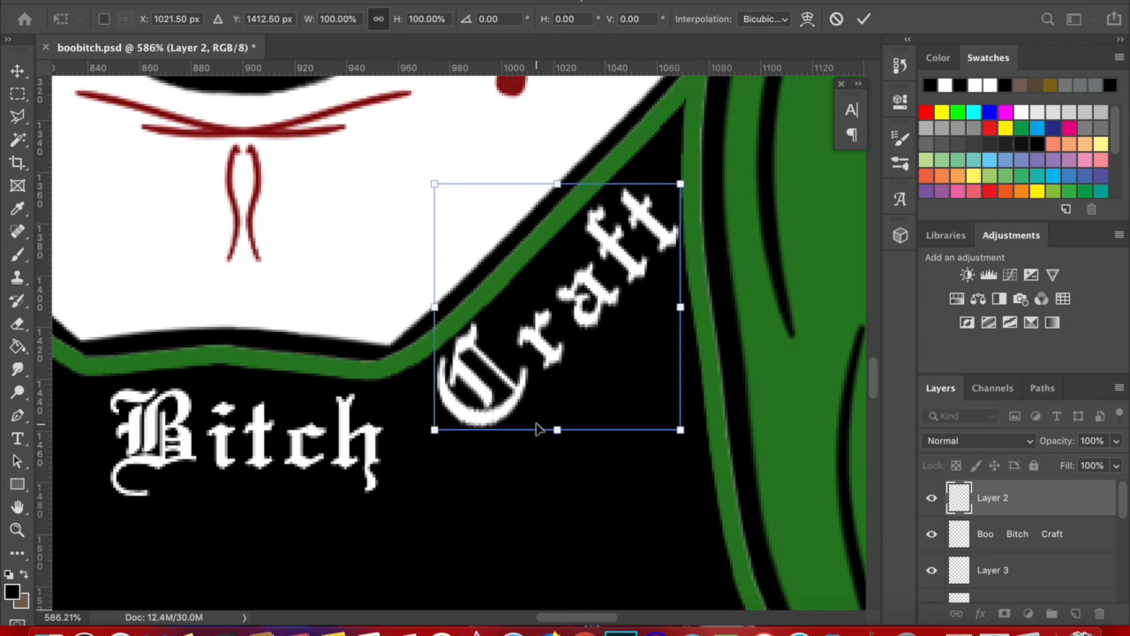
key(Return)
Enlarge the word Bitch and centre it under the chin.
scroll(537, 425, down, 5)
scroll(537, 424, up, 5)
scroll(537, 424, left, 4)
super+click(598, 469)
key(super+t)
drag(615, 493, 675, 534)
drag(648, 463, 616, 457)
key(Return)
key(super+t)
key(Left)
key(Return)
Select the Boo layer and enlarge the word.
click(992, 570)
click(992, 497)
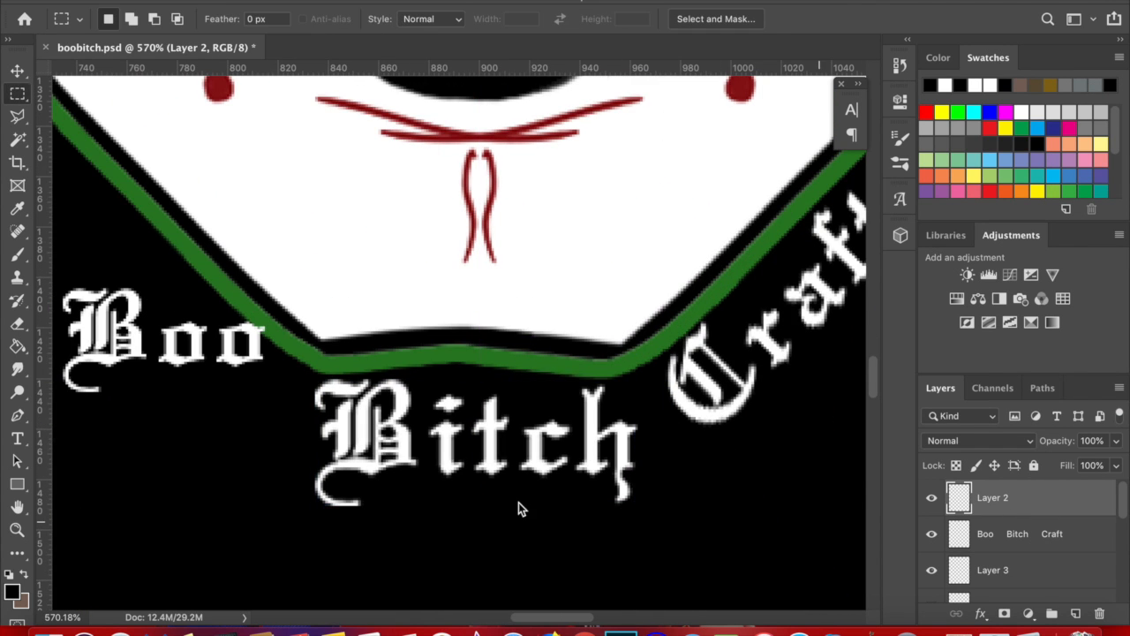
scroll(519, 502, left, 4)
click(992, 570)
key(super+t)
drag(451, 475, 530, 515)
key(Return)
Try repositioning and transforming the enlarged word Boo near the left jawline, and undo that transform.
key(super+t)
drag(540, 357, 557, 481)
drag(505, 513, 706, 534)
key(Return)
key(super+t)
key(Escape)
key(super+z)
Rotate the word Boo about 44.7°, scale it to about 89%, and place it along the left jawline.
key(super+t)
drag(772, 595, 740, 578)
drag(671, 530, 386, 426)
drag(533, 345, 495, 468)
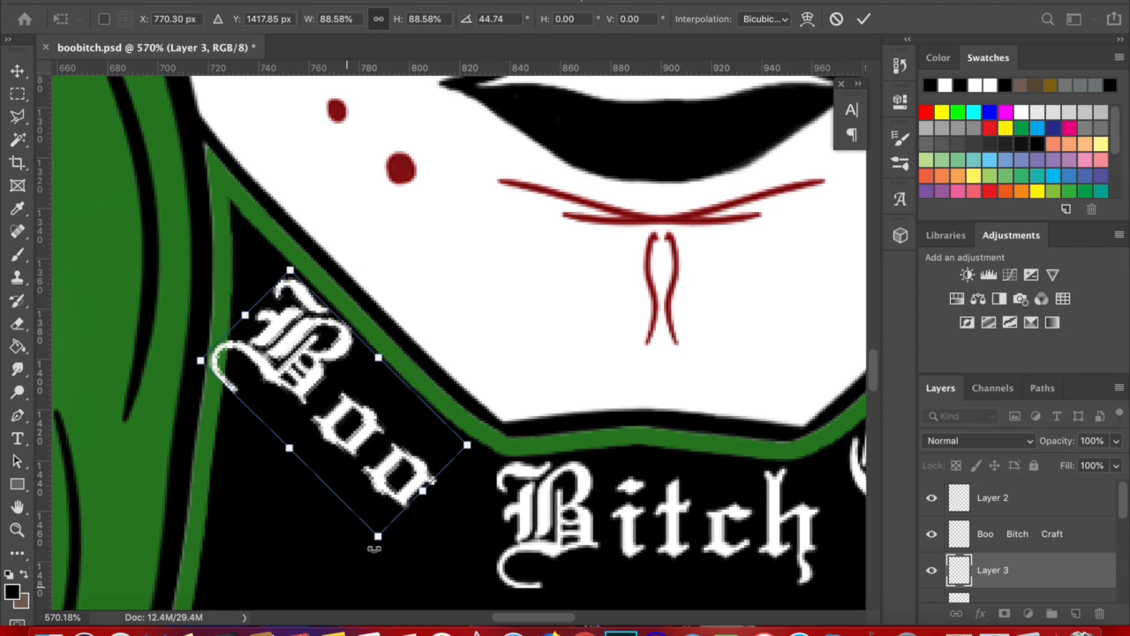
key(Return)
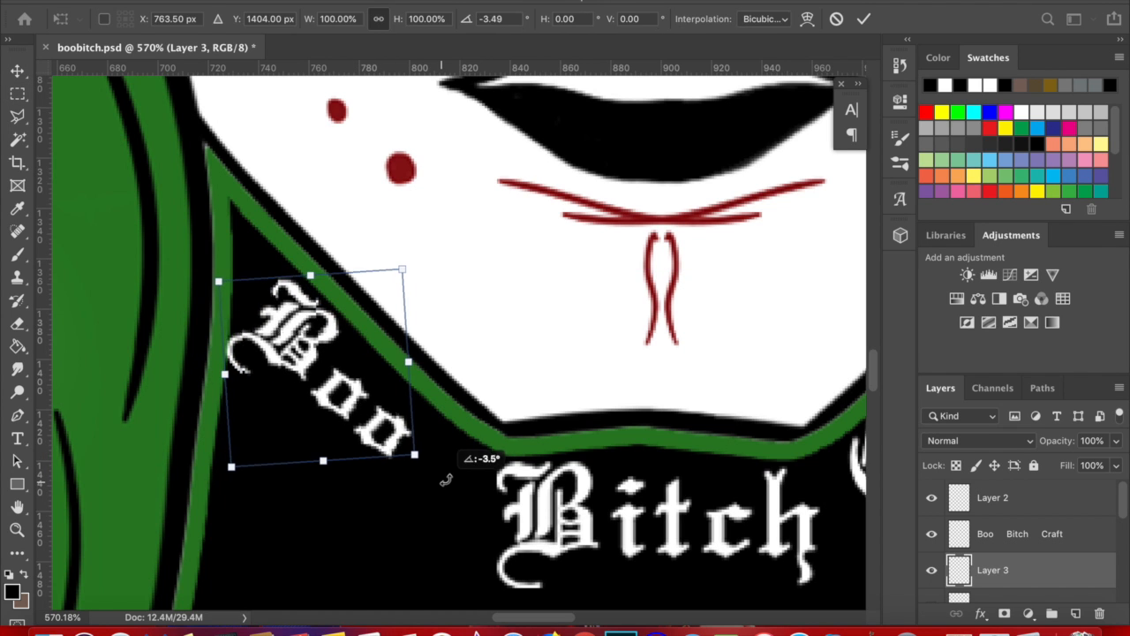
Fine-tune the rotation of the word Boo, starting with about -3.5°, so it follows the left jawline.
key(Return)
scroll(447, 487, down, 3)
scroll(456, 495, up, 4)
key(super+t)
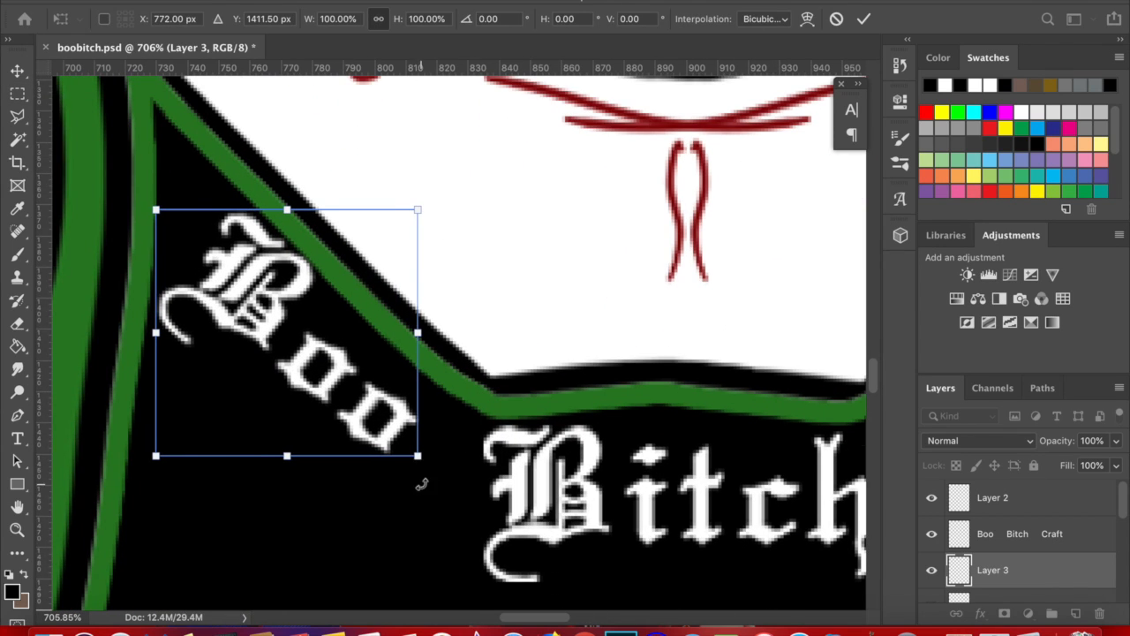
drag(422, 484, 422, 441)
key(Return)
scroll(588, 391, down, 6)
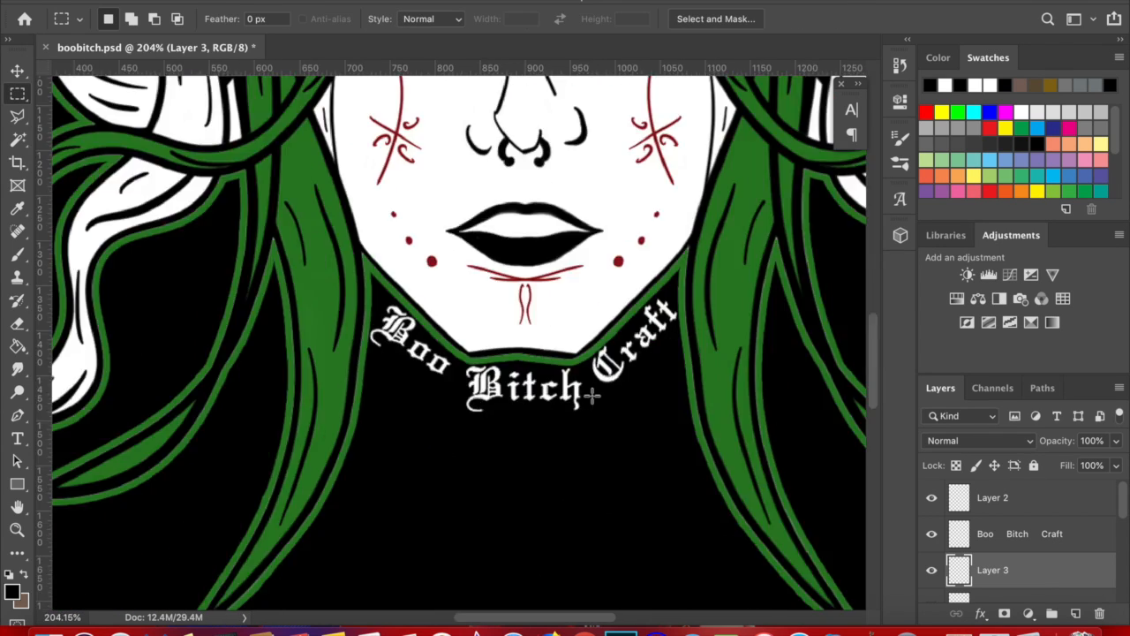
Move the word Boo closer to the left jawline and fine-tune its position with small nudges.
scroll(591, 389, up, 4)
scroll(447, 468, up, 5)
key(super+t)
drag(263, 331, 280, 345)
key(Return)
scroll(277, 353, left, 3)
key(super+t)
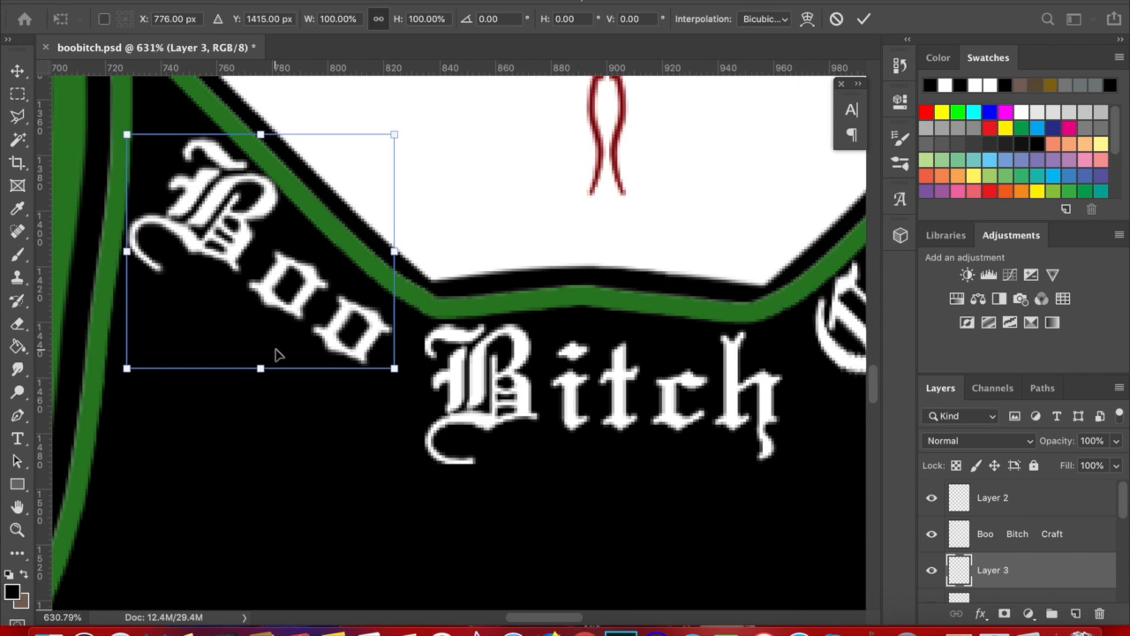
key(Left)
key(Down)
key(Right)
key(Return)
Adjust the word Bitch under the chin and nudge all three word layers together to X 898.5 px, Y 1429 px.
scroll(468, 346, down, 3)
scroll(468, 346, up, 2)
click(1001, 535)
key(super+t)
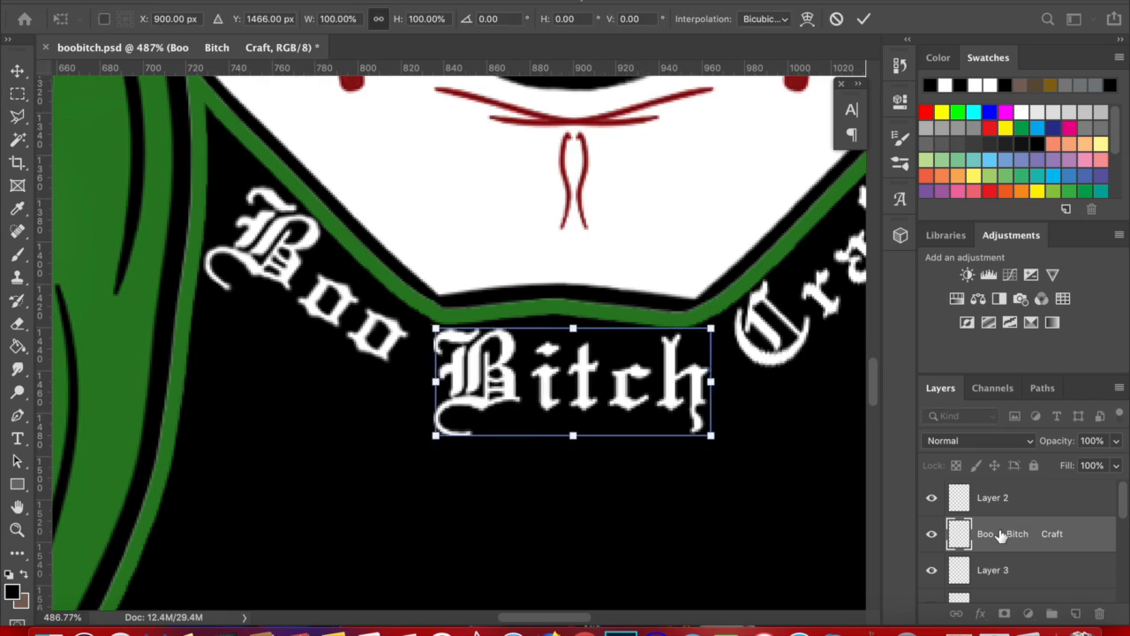
scroll(727, 497, down, 7)
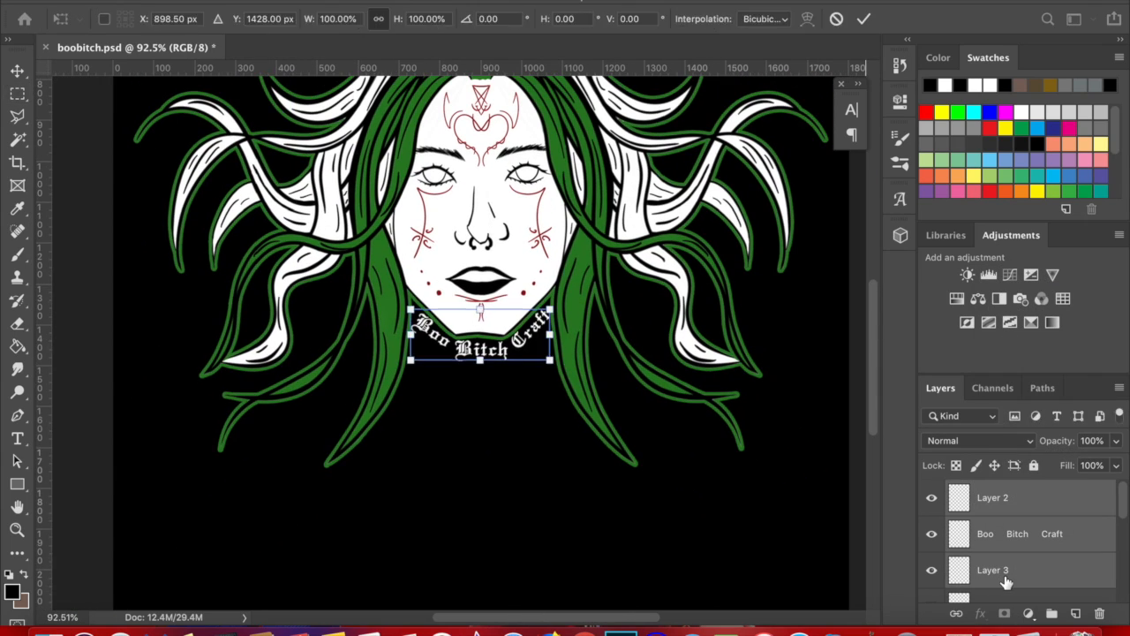
scroll(820, 366, up, 5)
scroll(821, 365, right, 1)
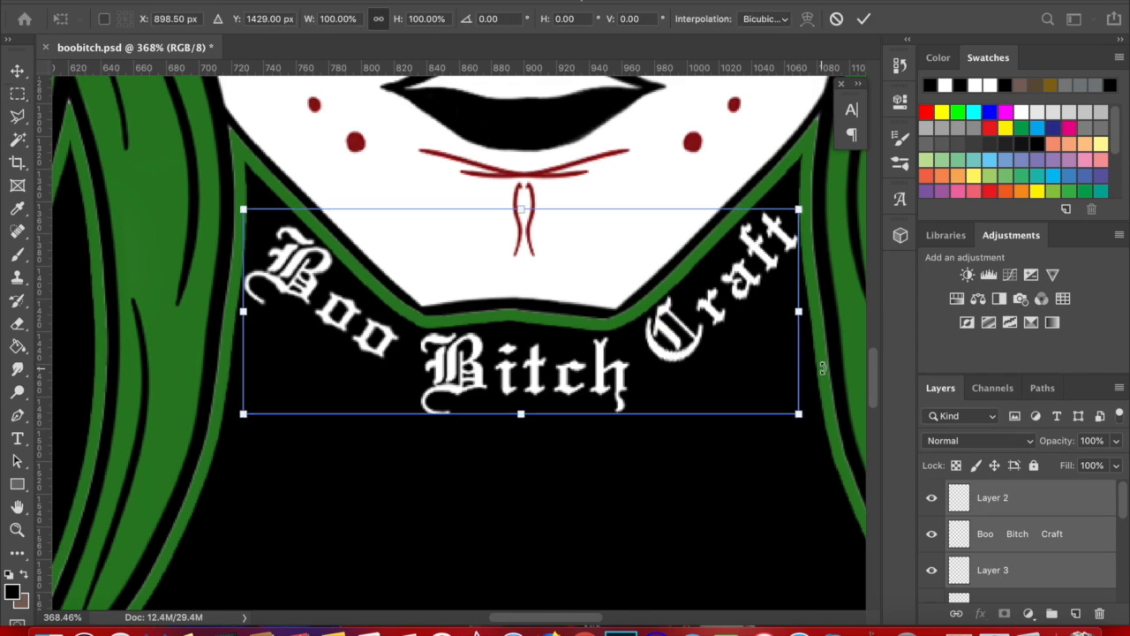
key(Return)
Select the Boo, Bitch and Craft layers together and nudge them to X 898 px.
scroll(774, 359, down, 5)
scroll(772, 358, up, 3)
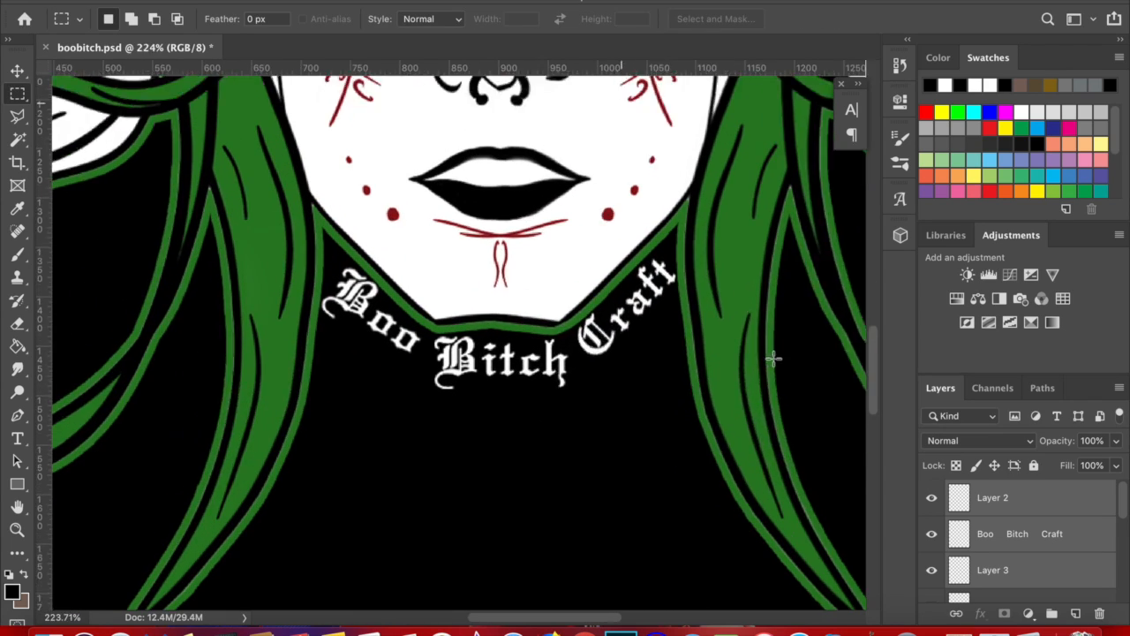
scroll(773, 358, up, 1)
click(1010, 572)
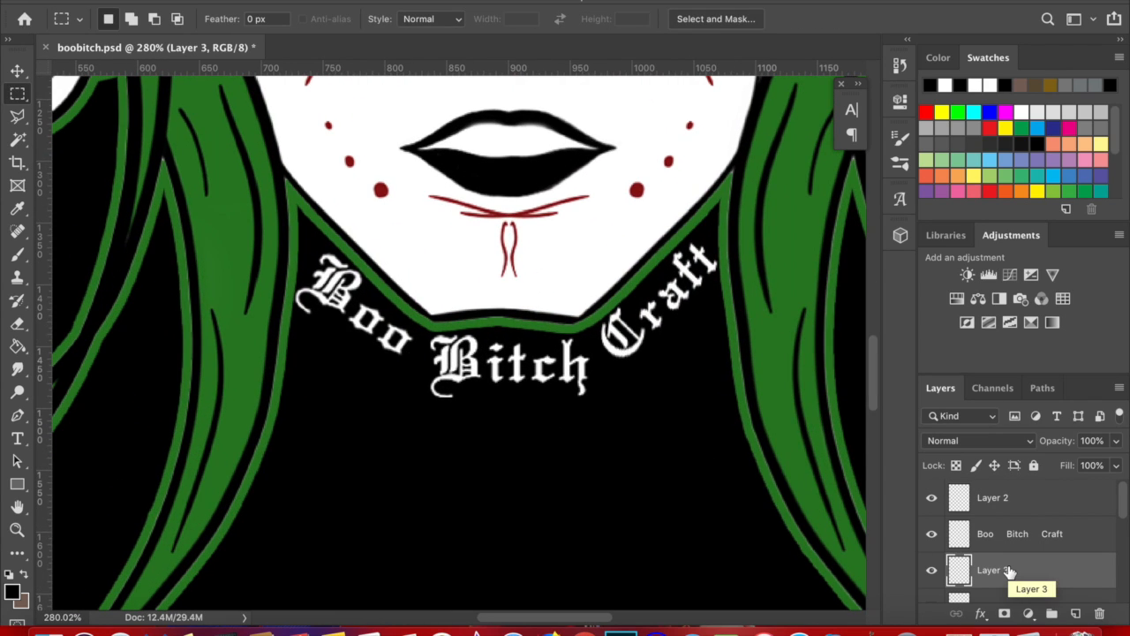
click(1003, 542)
scroll(694, 379, down, 5)
super+click(1004, 499)
super+click(1005, 571)
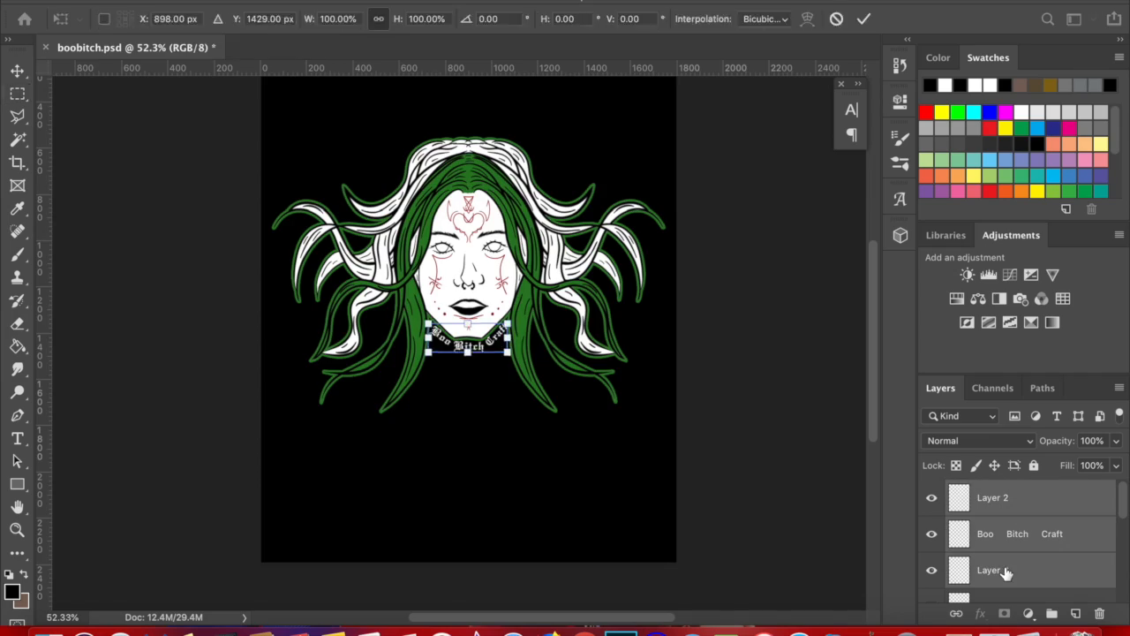
scroll(665, 428, up, 6)
scroll(664, 428, down, 6)
Merge the three selected word layers into a single layer.
scroll(664, 429, up, 1)
right_click(1020, 578)
click(835, 488)
Compare the merged lettering with the older lettering on Layer 3 copy by switching their visibility, leaving the older one hidden.
scroll(623, 469, up, 5)
click(930, 500)
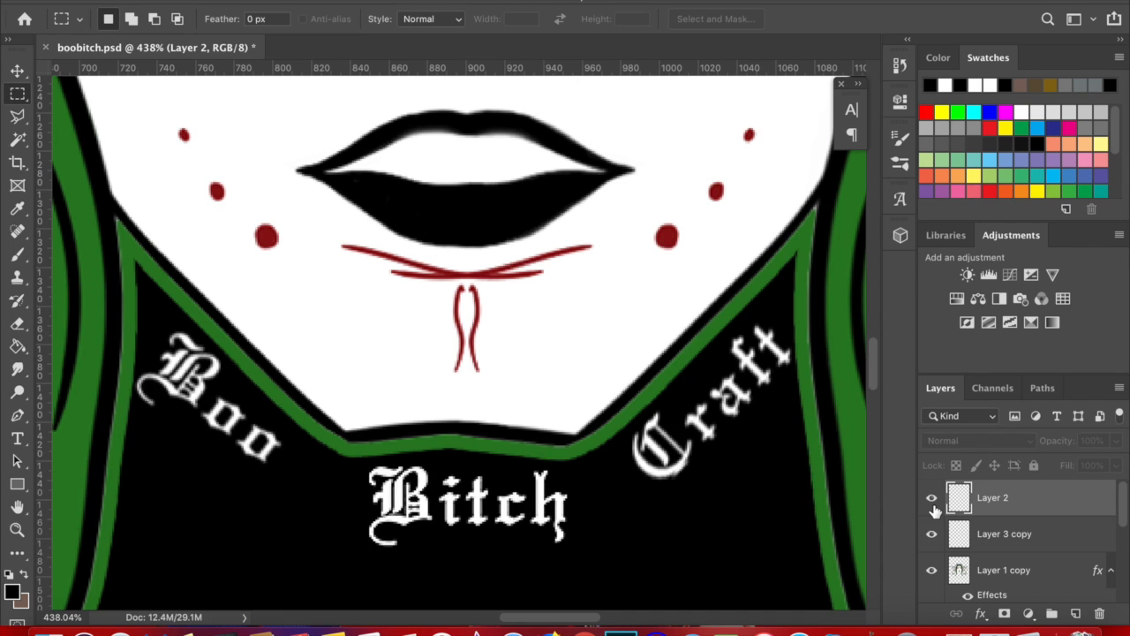
key(super+alt+t)
click(1009, 171)
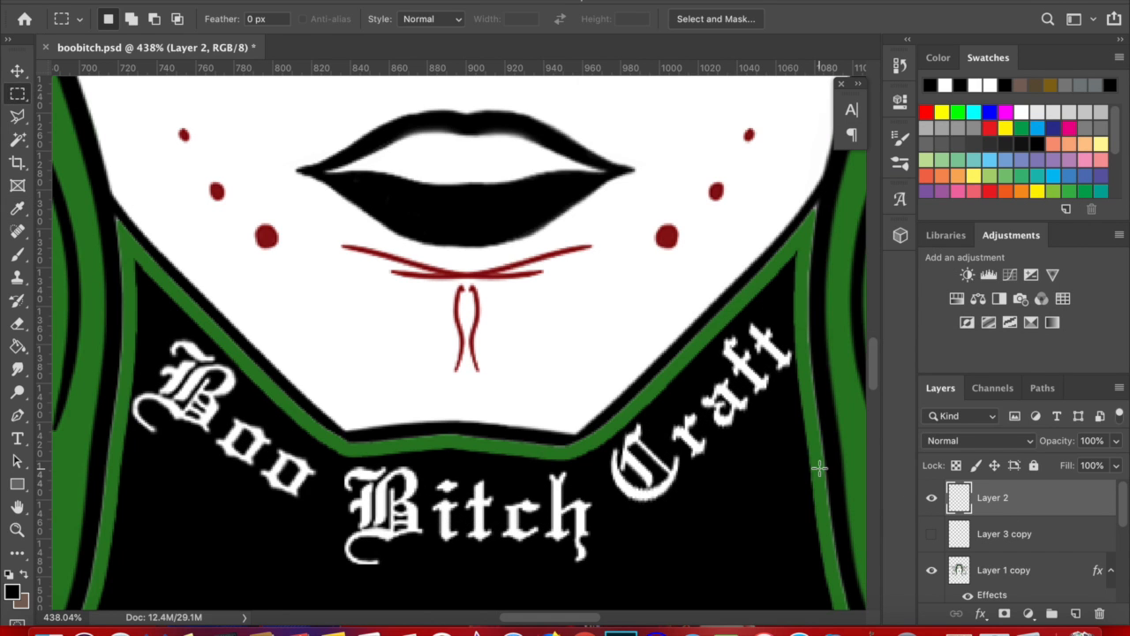
Show the horizontal and vertical guides crossing the canvas, fit the canvas in view, and save the document.
click(436, 3)
mouse_move(530, 286)
click(717, 323)
click(437, 3)
mouse_move(494, 285)
click(720, 318)
click(436, 3)
mouse_move(530, 285)
click(677, 301)
scroll(673, 398, down, 15)
scroll(672, 394, up, 1)
key(super+0)
key(super+;)
key(super+s)
Check the artwork by switching the visibility of Layer 1 copy and the layers below it off and on.
click(930, 574)
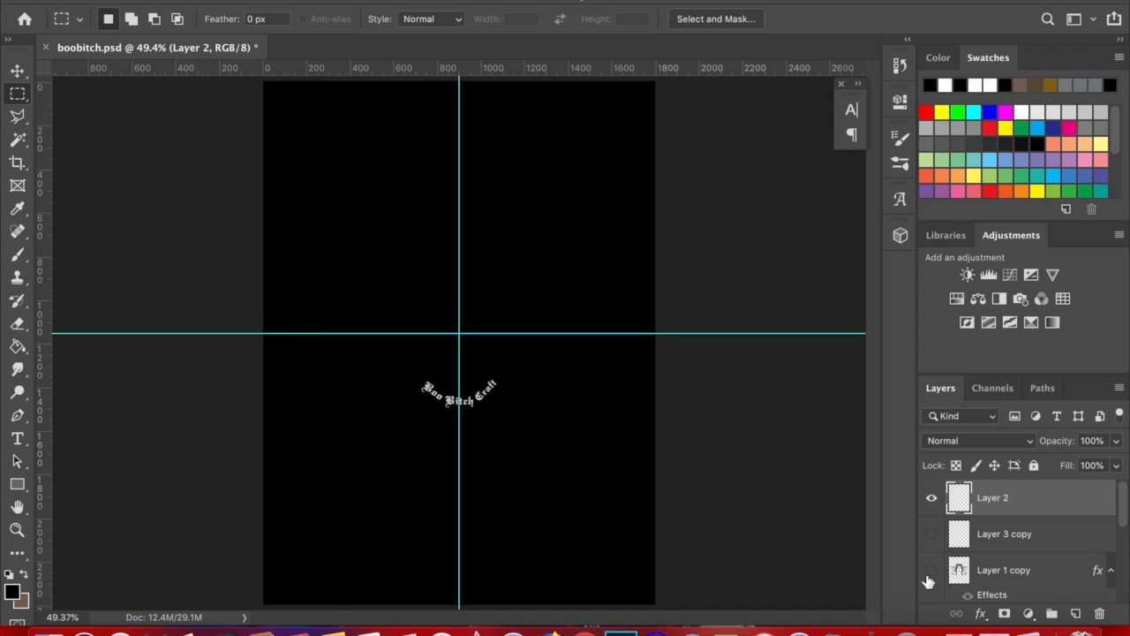
click(930, 574)
scroll(930, 580, down, 5)
click(930, 584)
click(930, 584)
scroll(989, 578, up, 5)
Place Layer 3 copy above Layer 2 in the layer order, and reposition Layer 2 and Layer 1 copy together.
click(1024, 573)
drag(1014, 514, 1005, 486)
click(1006, 535)
shift+click(1007, 570)
scroll(712, 451, up, 2)
key(super+t)
drag(689, 493, 695, 498)
key(Return)
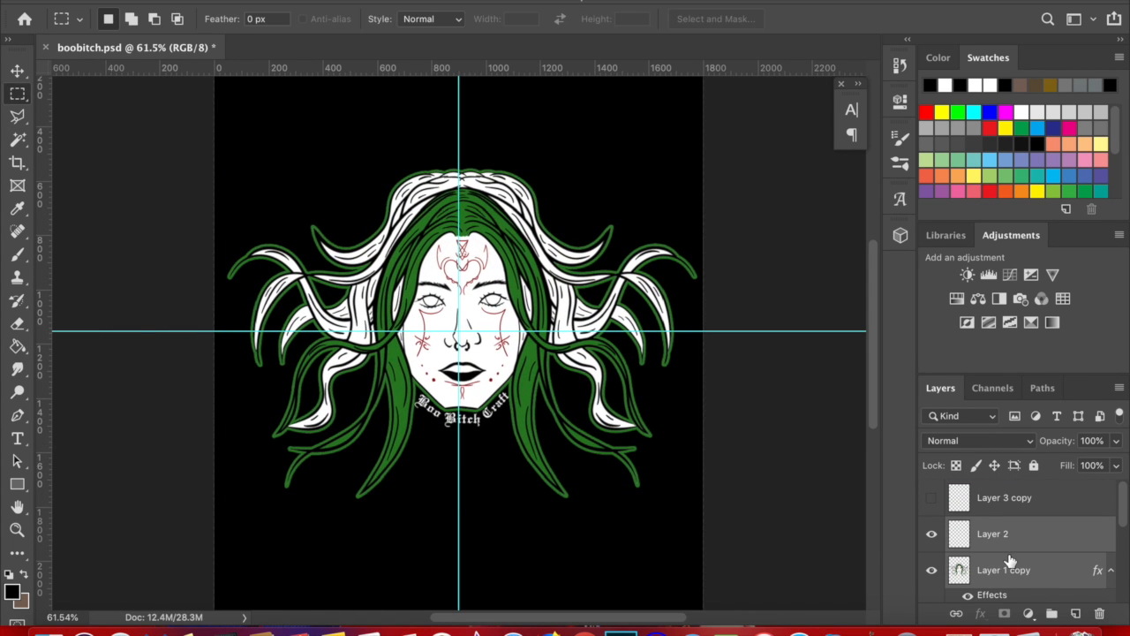
Hide the black background and center the face artwork and lettering on the guides at X 900 px, Y 1157 px.
scroll(971, 565, down, 4)
click(931, 548)
scroll(926, 556, up, 5)
key(super+t)
drag(609, 408, 606, 405)
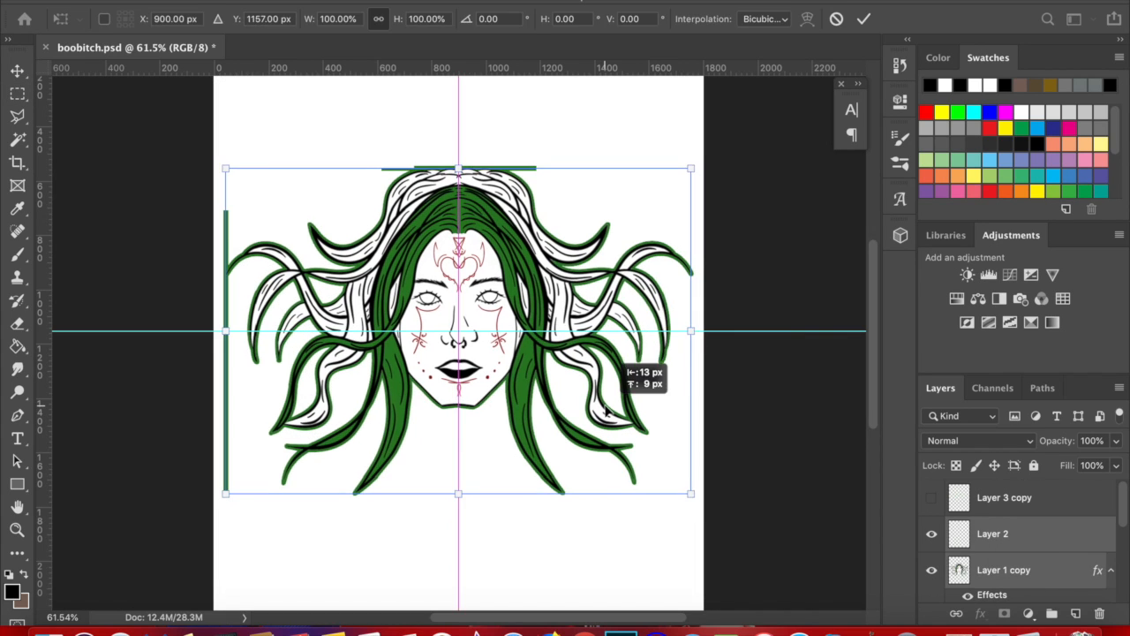
key(Return)
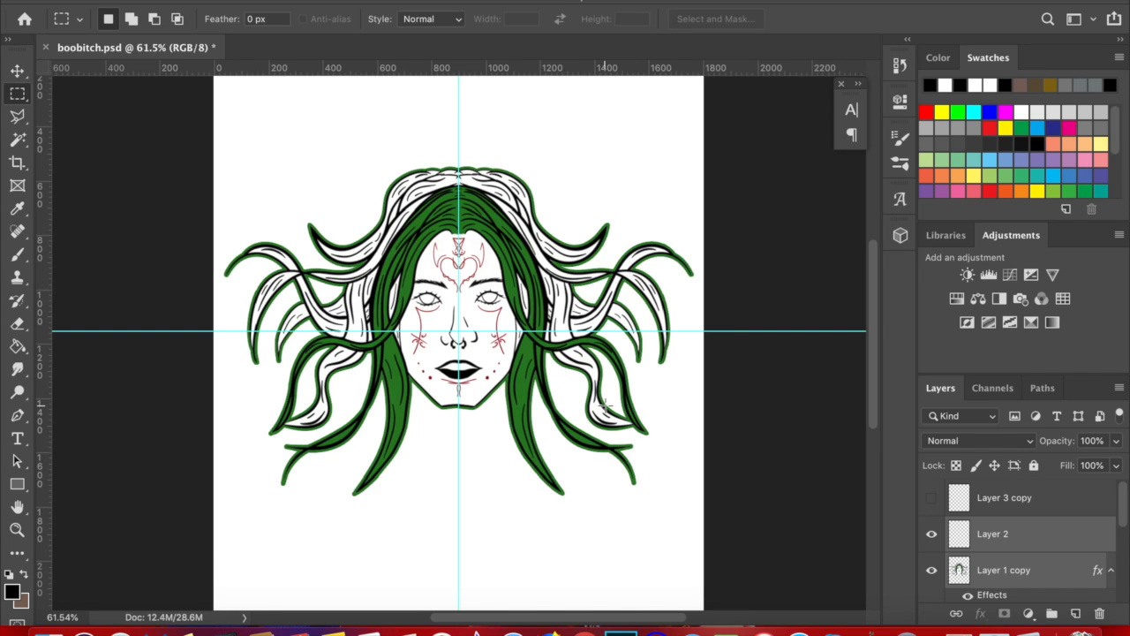
Hide the guides and show the black background again.
key(super+semicolon)
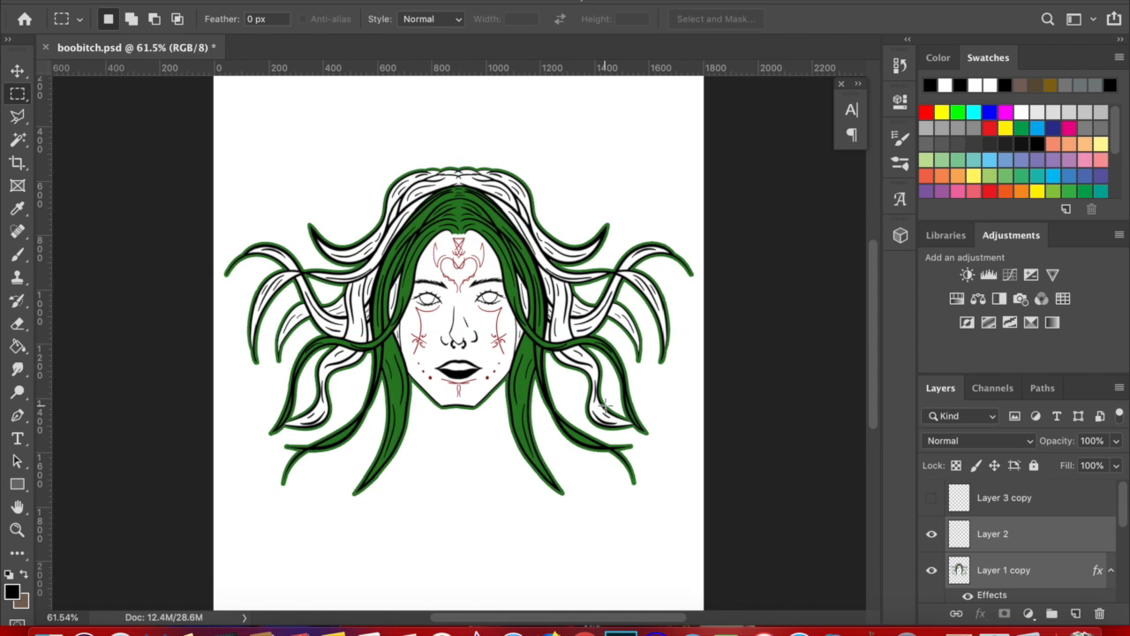
scroll(939, 558, down, 10)
click(933, 549)
Try selecting the red facial markings on Layer 1 copy with Color Range at a fuzziness of 40.
scroll(936, 553, up, 4)
scroll(589, 442, up, 8)
scroll(1037, 538, up, 4)
click(419, 2)
click(1016, 550)
click(380, 2)
click(420, 152)
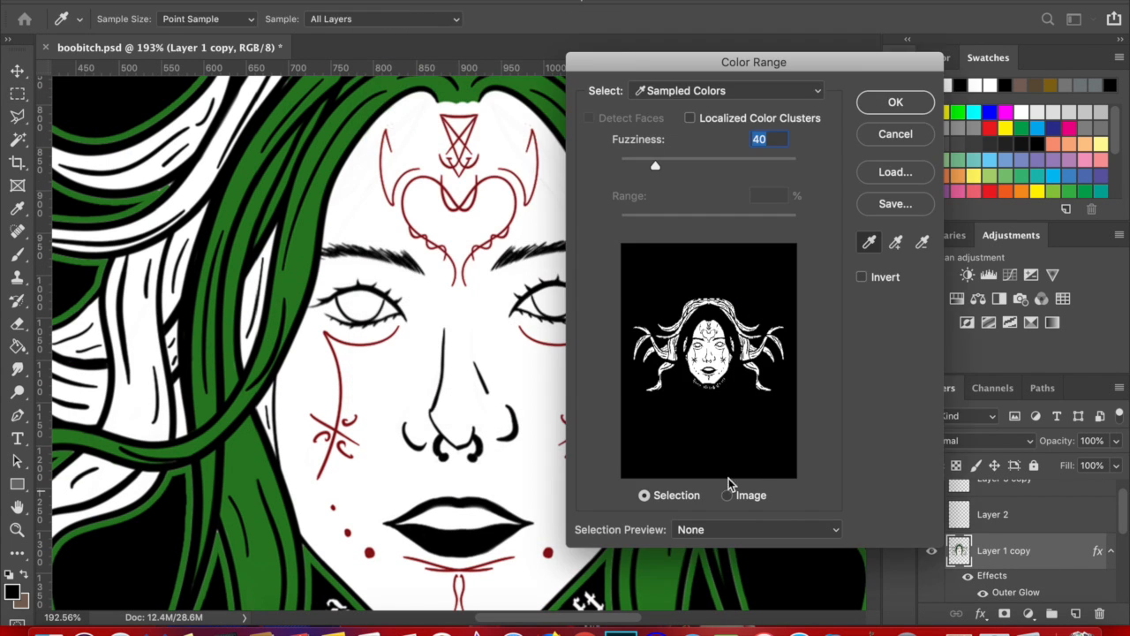
click(460, 208)
click(892, 104)
Set the foreground color to the hair's green and choose a round brush at size 52.
click(17, 255)
click(12, 591)
click(282, 548)
click(939, 69)
click(109, 17)
double_click(139, 252)
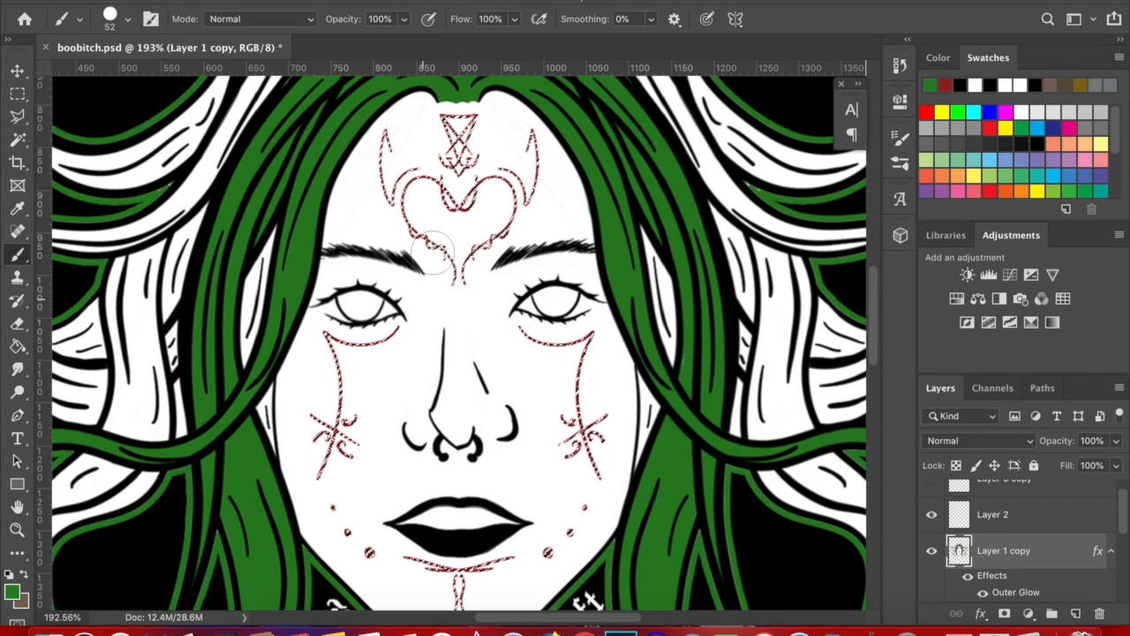
Try brushing green over the selected red facial markings, and clear the selection.
click(366, 549)
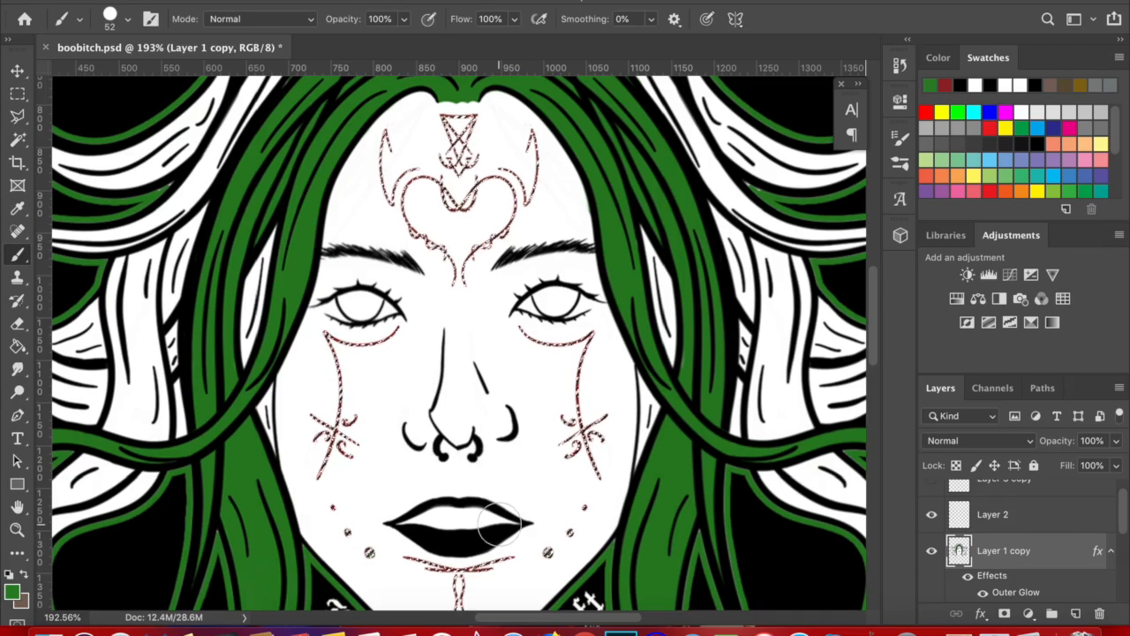
key(w)
key(super+d)
key(super+plus)
key(super+plus)
key(super+0)
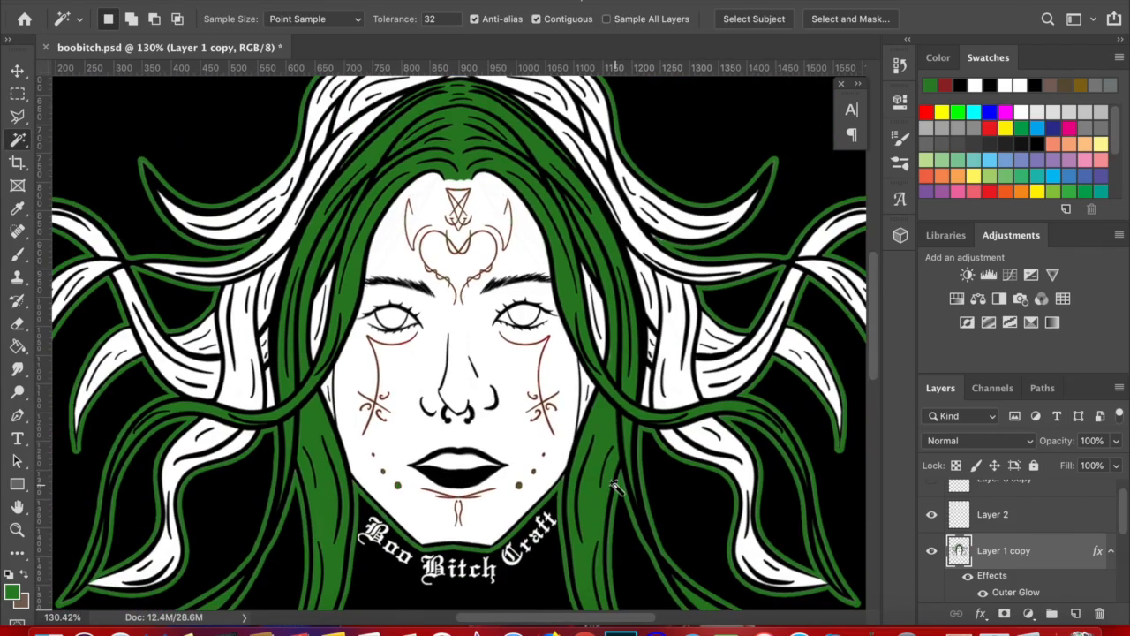
Try isolating the facial markings with a contiguous Magic Wand selection of the white face at tolerance 32.
click(519, 425)
scroll(470, 270, up, 5)
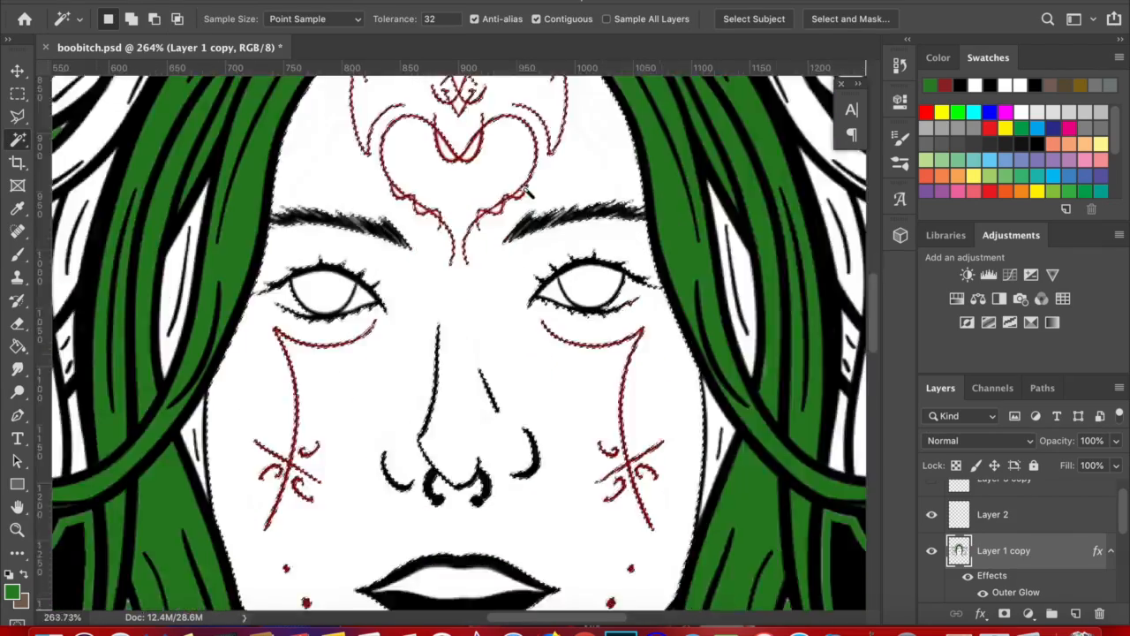
scroll(375, 267, up, 2)
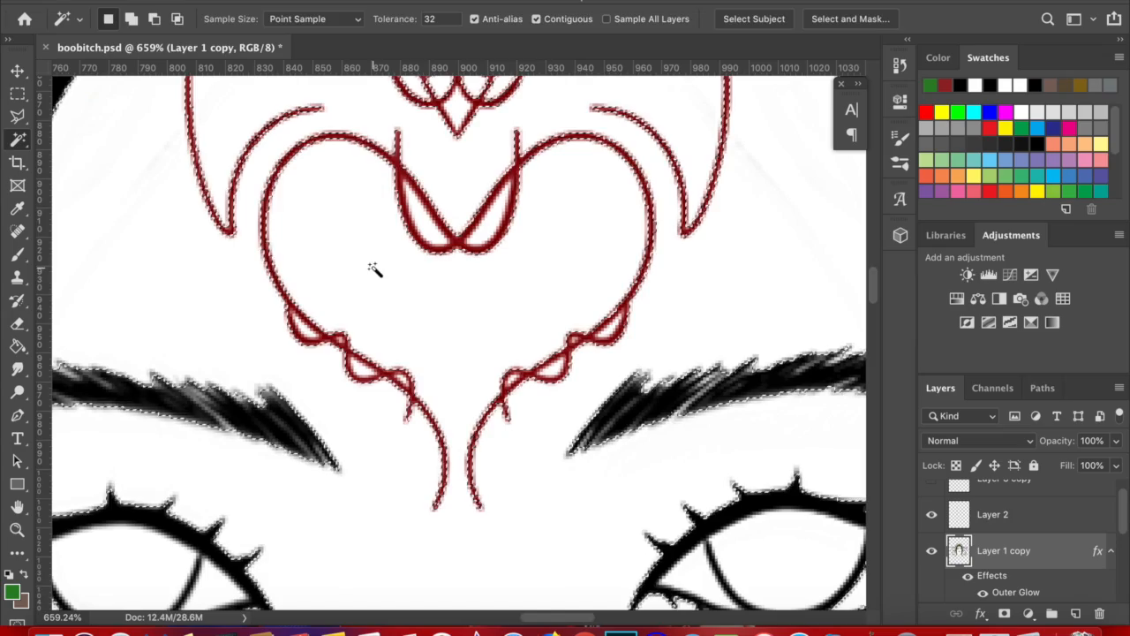
Try painting the forehead, cheek and chin markings green within the selection, and deselect.
key(b)
mouse_move(446, 437)
mouse_down()
mouse_move(464, 176)
mouse_move(662, 172)
mouse_up()
scroll(492, 356, up, 10)
mouse_move(481, 355)
mouse_down()
mouse_move(495, 237)
mouse_move(727, 412)
mouse_move(714, 304)
mouse_up()
scroll(676, 421, down, 20)
mouse_move(491, 203)
mouse_down()
mouse_move(560, 276)
mouse_move(676, 485)
mouse_up()
scroll(671, 460, down, 7)
mouse_move(649, 380)
mouse_down()
mouse_move(657, 465)
mouse_move(691, 345)
mouse_move(578, 535)
mouse_up()
scroll(693, 343, down, 8)
scroll(565, 530, down, 10)
mouse_move(508, 490)
mouse_down()
mouse_move(328, 400)
mouse_move(286, 362)
mouse_move(559, 345)
mouse_up()
scroll(521, 344, left, 8)
drag(424, 346, 221, 247)
scroll(229, 274, up, 9)
drag(259, 336, 305, 212)
scroll(300, 229, up, 7)
drag(305, 353, 257, 398)
scroll(265, 388, up, 11)
mouse_move(332, 541)
mouse_down()
mouse_move(333, 485)
mouse_move(522, 392)
mouse_up()
key(w)
key(super+d)
Undo the green recoloring of the facial markings.
scroll(617, 400, down, 15)
scroll(616, 402, up, 8)
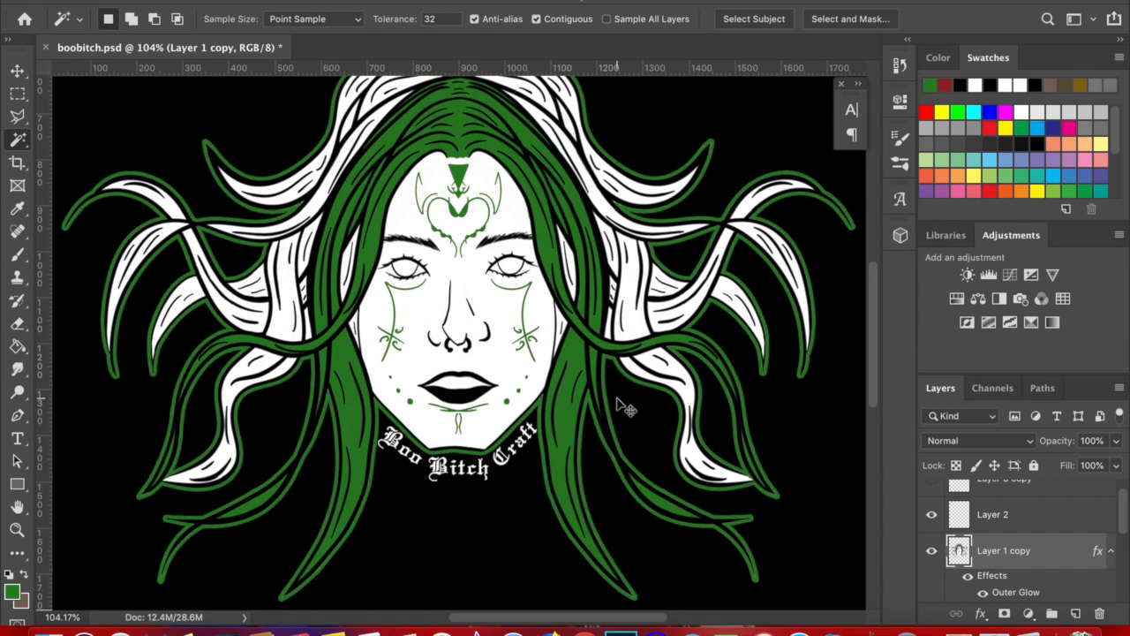
key(BackSpace)
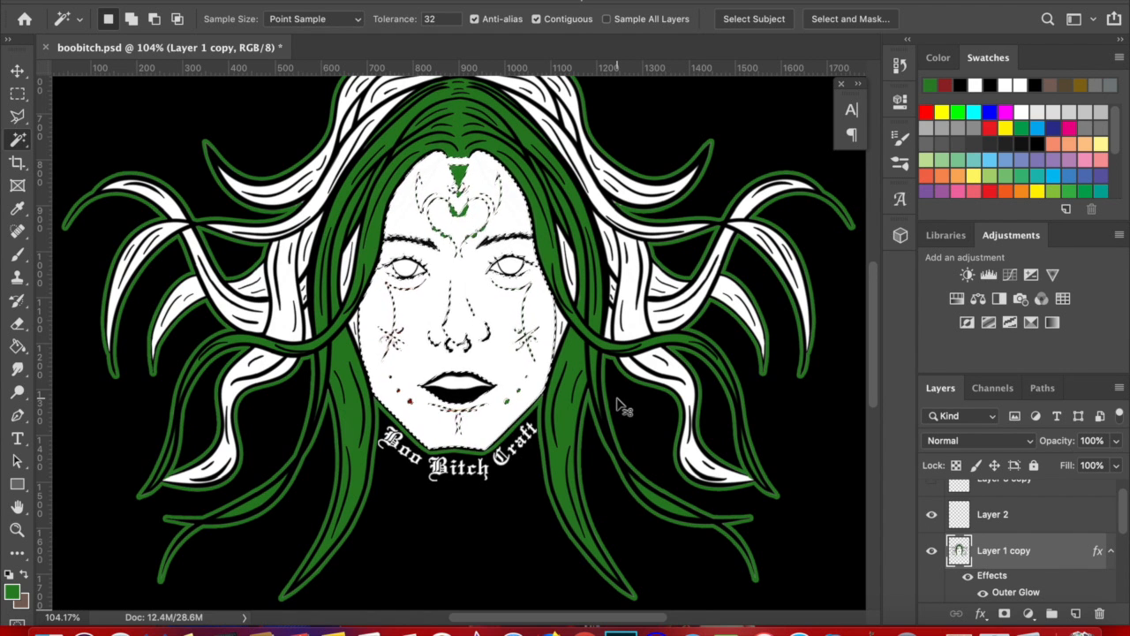
key(super+z)
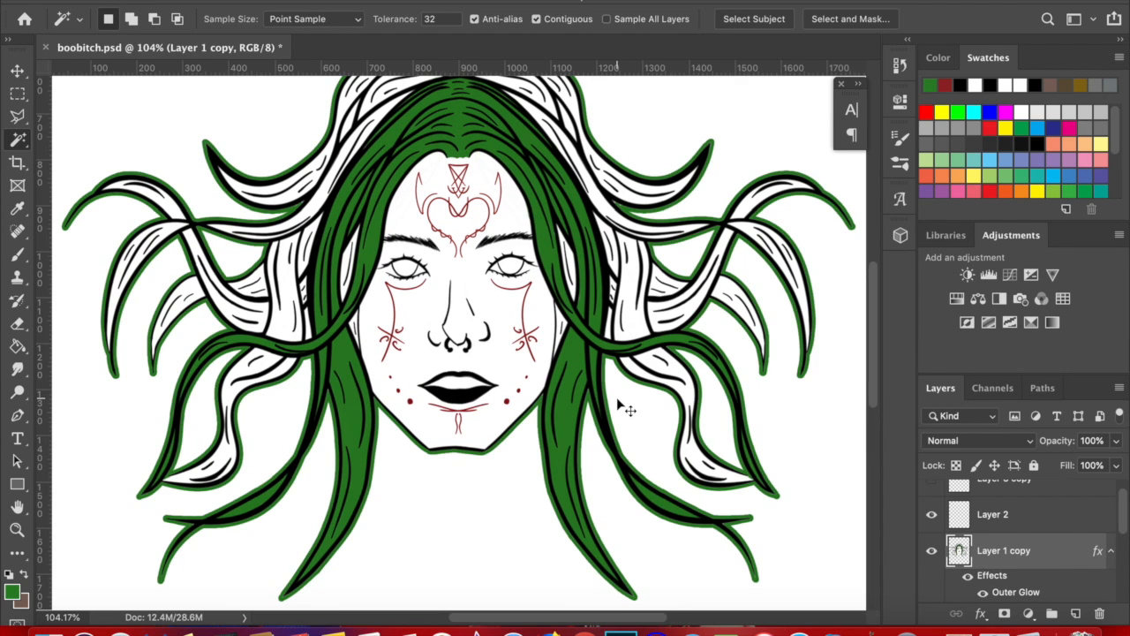
Duplicate the Layer 1 copy artwork and hide the original layer.
key(super+shift+z)
key(super+j)
click(931, 573)
Isolate the facial markings on the duplicate by selecting the white face with the Magic Wand and inverting the selection.
scroll(459, 343, up, 8)
click(629, 358)
click(385, 1)
click(406, 46)
key(super+d)
Brush green over the selected markings on the cheeks and chin.
key(b)
scroll(360, 357, down, 3)
scroll(360, 357, right, 1)
drag(284, 419, 220, 297)
mouse_move(411, 484)
mouse_down()
mouse_move(338, 451)
mouse_move(484, 435)
mouse_move(628, 238)
mouse_up()
scroll(622, 234, up, 3)
drag(605, 274, 502, 204)
mouse_move(235, 265)
mouse_down()
mouse_move(218, 220)
mouse_move(305, 192)
mouse_up()
Subtract the small white areas enclosed by the forehead heart's loops and flourishes from the selection.
scroll(383, 313, up, 10)
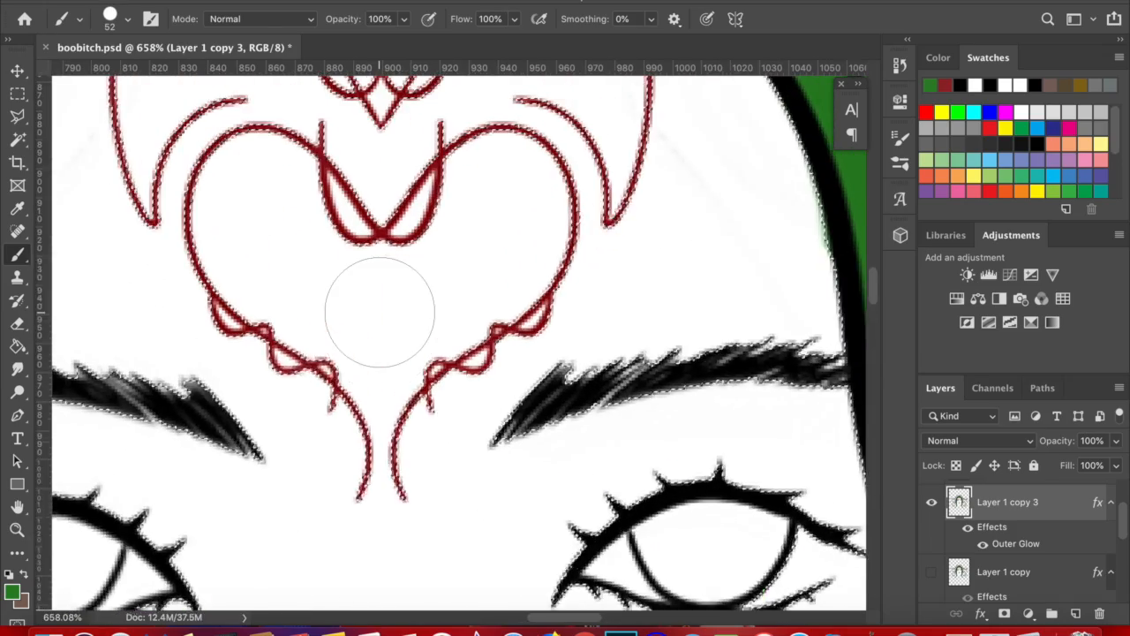
scroll(379, 312, up, 2)
key(w)
alt+click(415, 269)
alt+click(352, 263)
alt+click(480, 409)
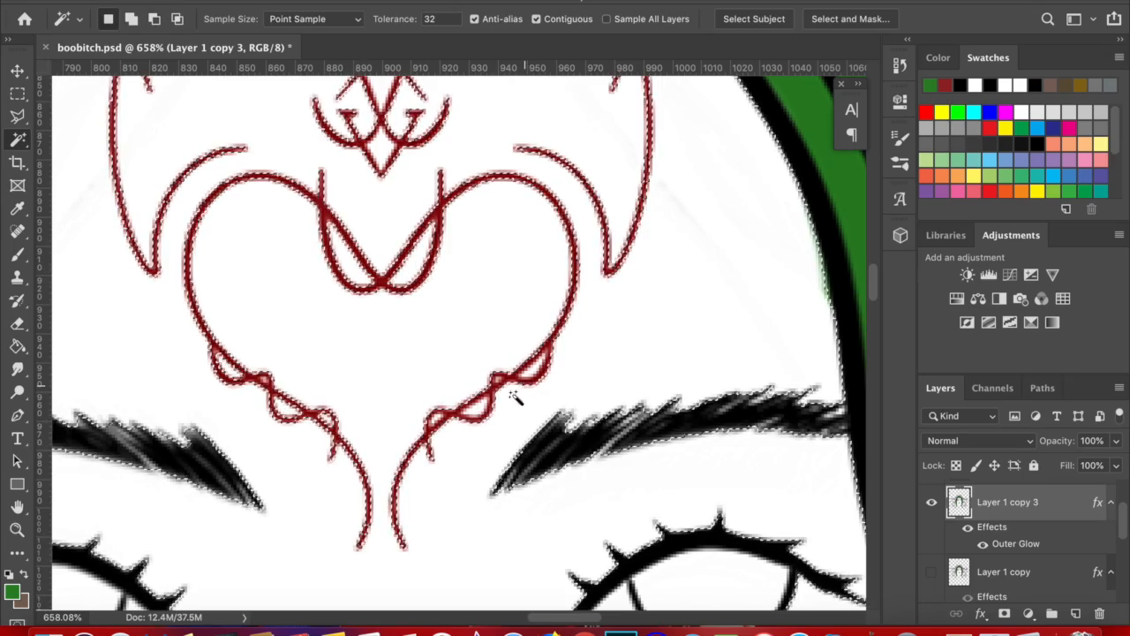
alt+click(470, 406)
Paint the forehead heart and its surrounding curves green inside the selection, undoing the first trial stroke.
key(b)
drag(496, 417, 454, 442)
key(super+z)
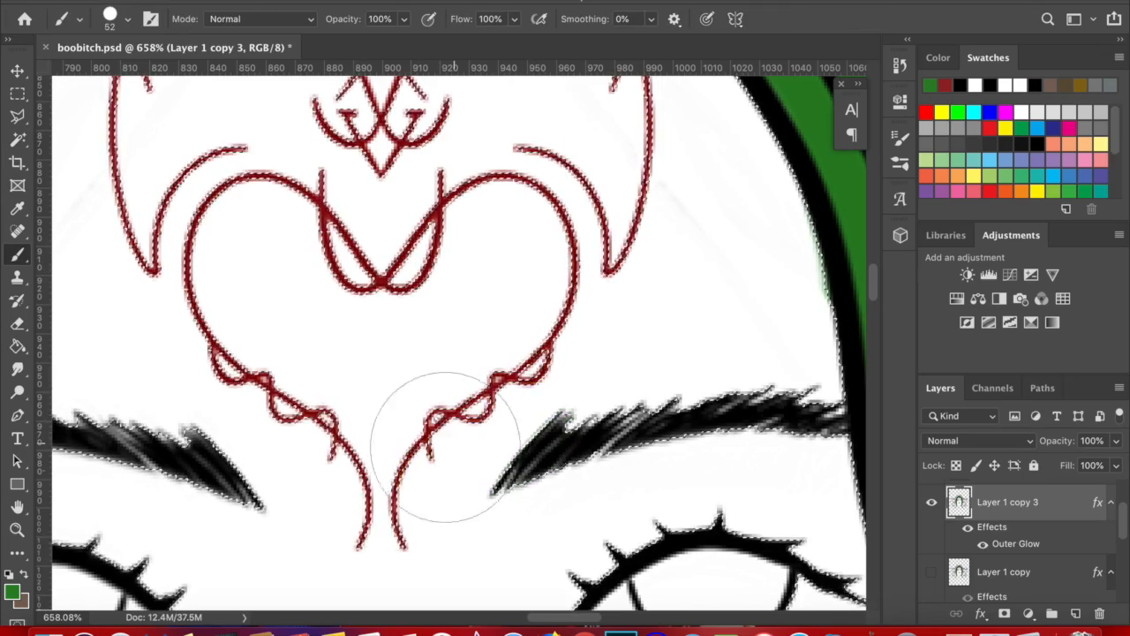
scroll(446, 446, up, 2)
mouse_move(353, 518)
mouse_down()
mouse_move(293, 409)
mouse_move(235, 264)
mouse_move(408, 314)
mouse_move(497, 244)
mouse_move(415, 420)
mouse_up()
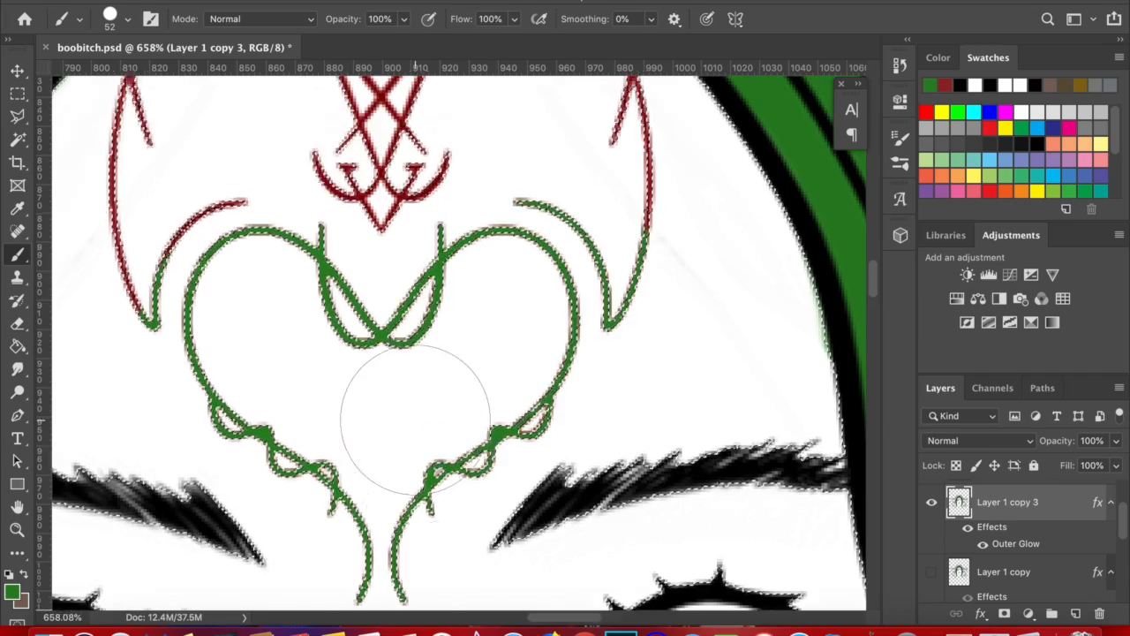
Paint the triangular forehead sigil and outer forehead curves green inside the selection, undoing the trial stroke, and clear the selection.
scroll(415, 419, up, 6)
scroll(239, 291, up, 2)
key(w)
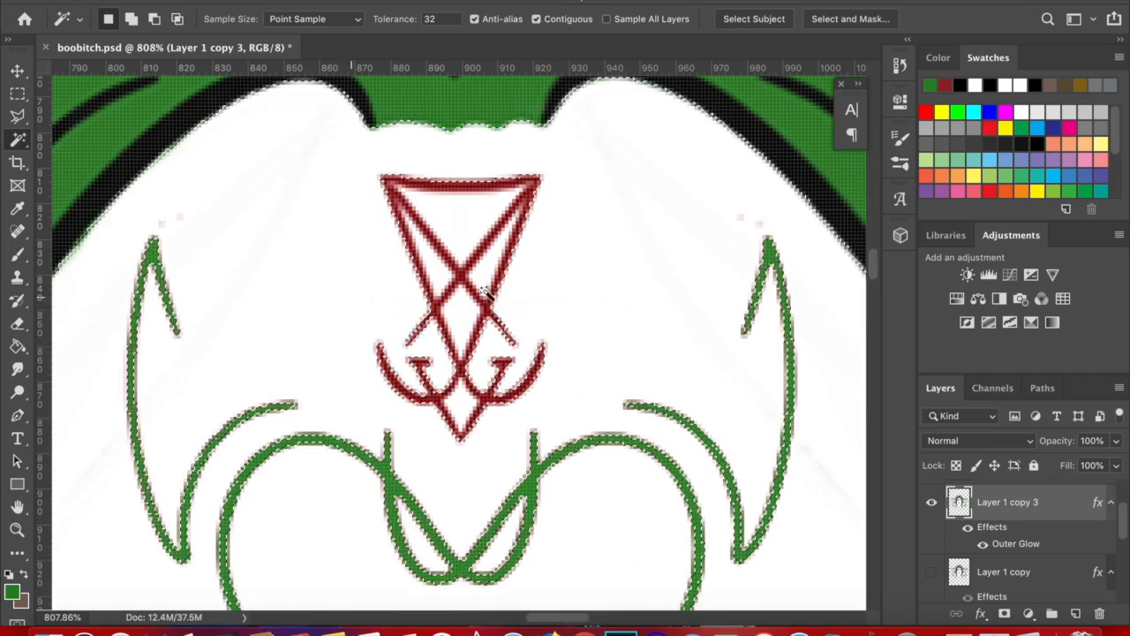
key(b)
drag(472, 399, 494, 231)
key(ctrl+z)
key(w)
key(b)
mouse_move(508, 305)
mouse_down()
mouse_move(436, 232)
mouse_move(523, 243)
mouse_up()
key(w)
key(ctrl+d)
Try erasing the faint red specks beside the forehead markings, reducing the eraser size to 7 px.
key(e)
click(716, 212)
key(ctrl+z)
click(128, 20)
drag(115, 76, 103, 76)
click(556, 178)
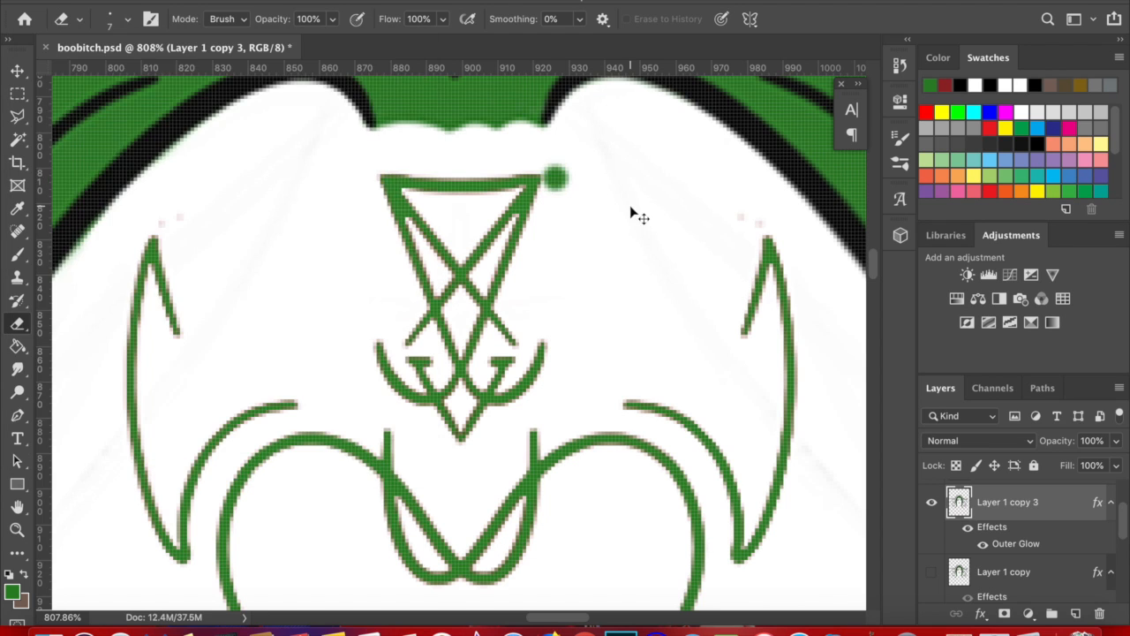
Cover the faint red specks beside the right forehead curve with white using a 9 px brush.
scroll(630, 206, up, 2)
key(b)
click(129, 20)
drag(121, 76, 103, 76)
click(12, 592)
drag(574, 115, 516, 32)
click(961, 70)
drag(643, 293, 664, 297)
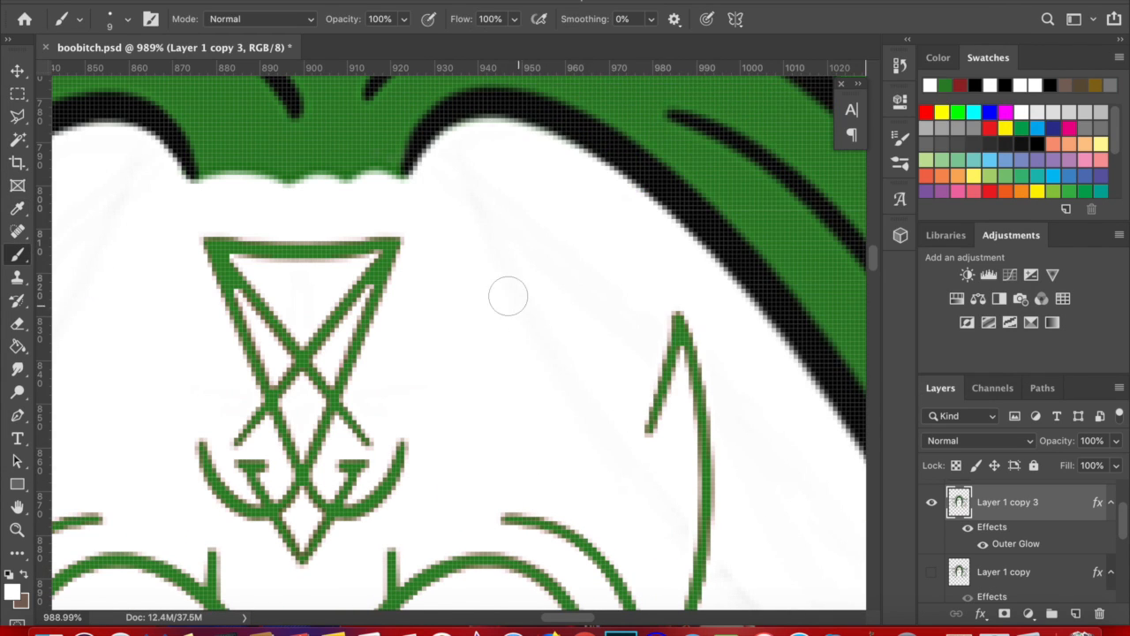
Examine the forehead, eyes, cheeks and hair edges for stray color, and compare the artwork with Layer 1 copy 3 hidden.
scroll(461, 164, left, 5)
scroll(371, 363, down, 4)
scroll(369, 324, left, 2)
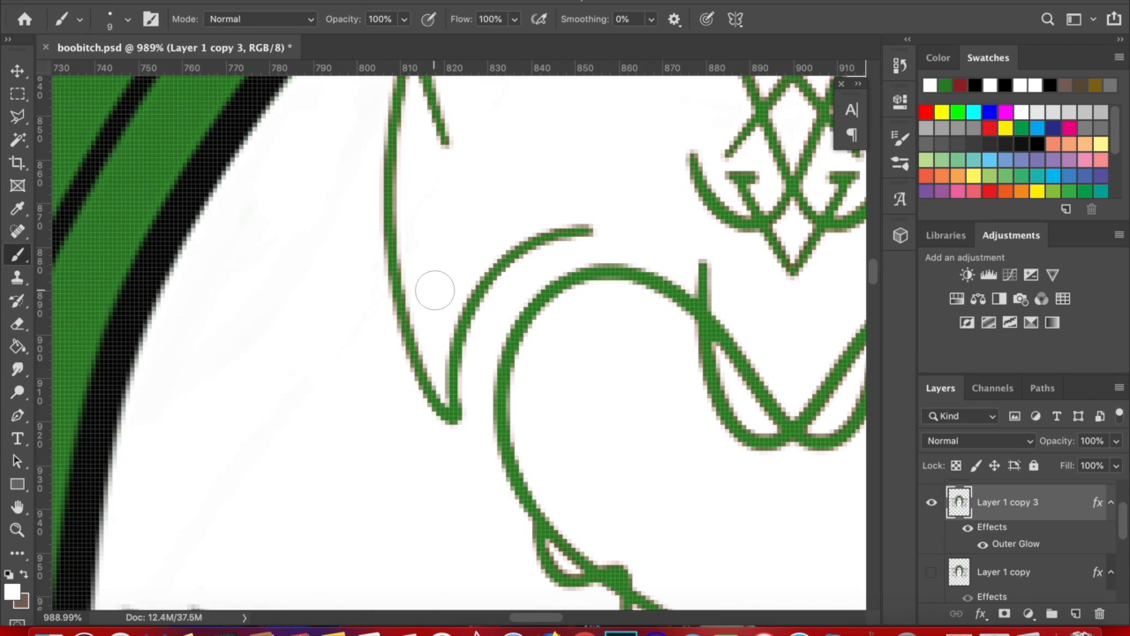
scroll(424, 260, down, 3)
scroll(686, 303, right, 8)
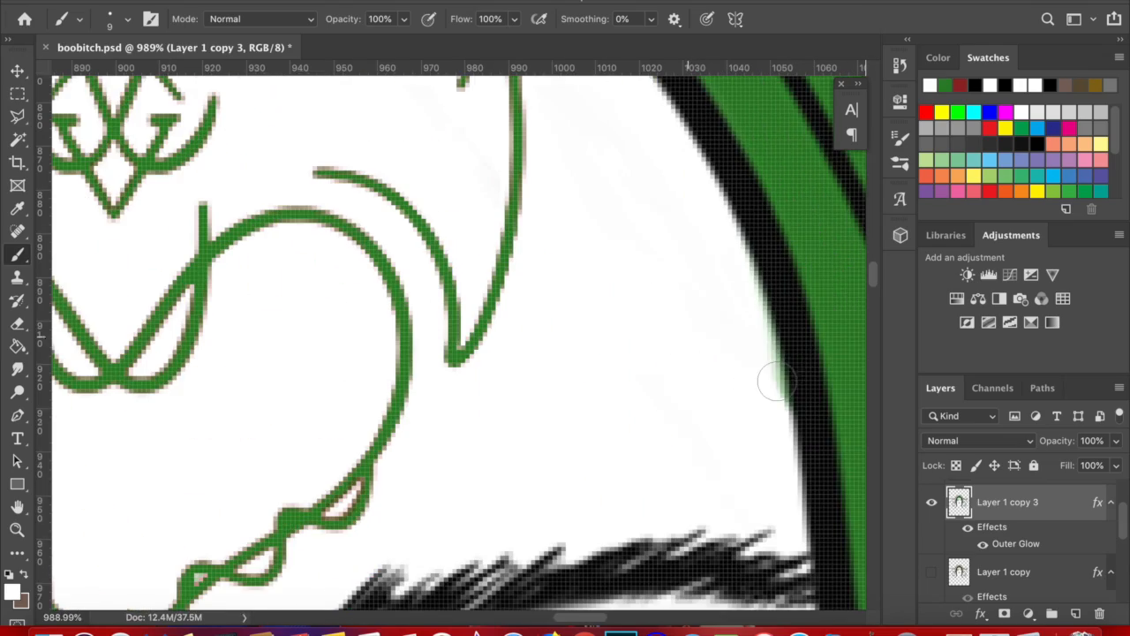
scroll(765, 393, down, 10)
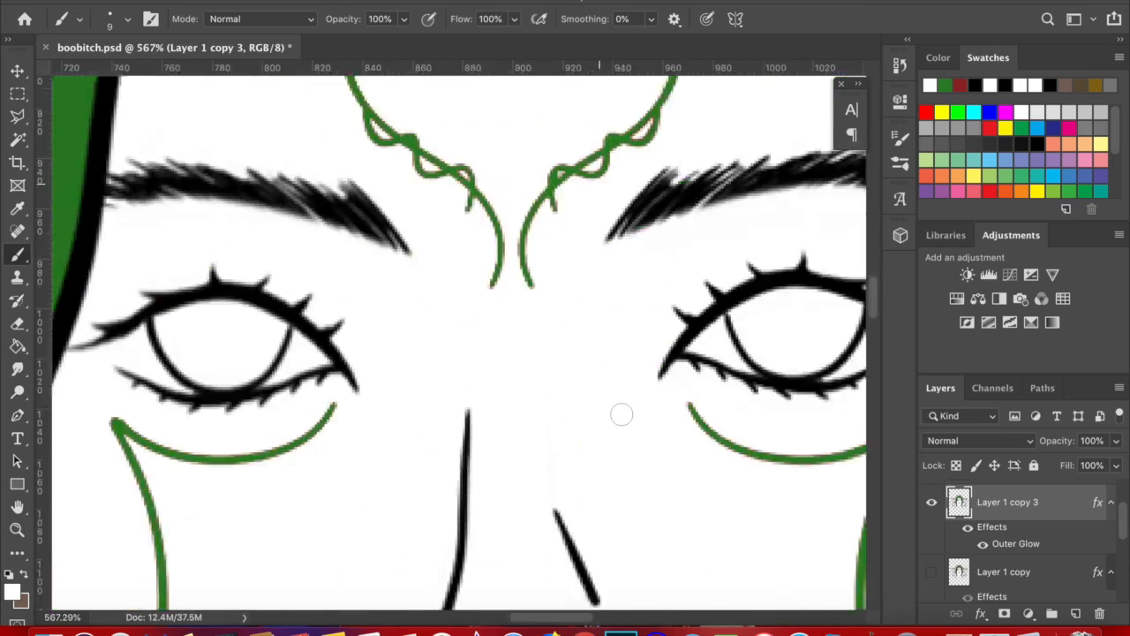
scroll(621, 414, up, 10)
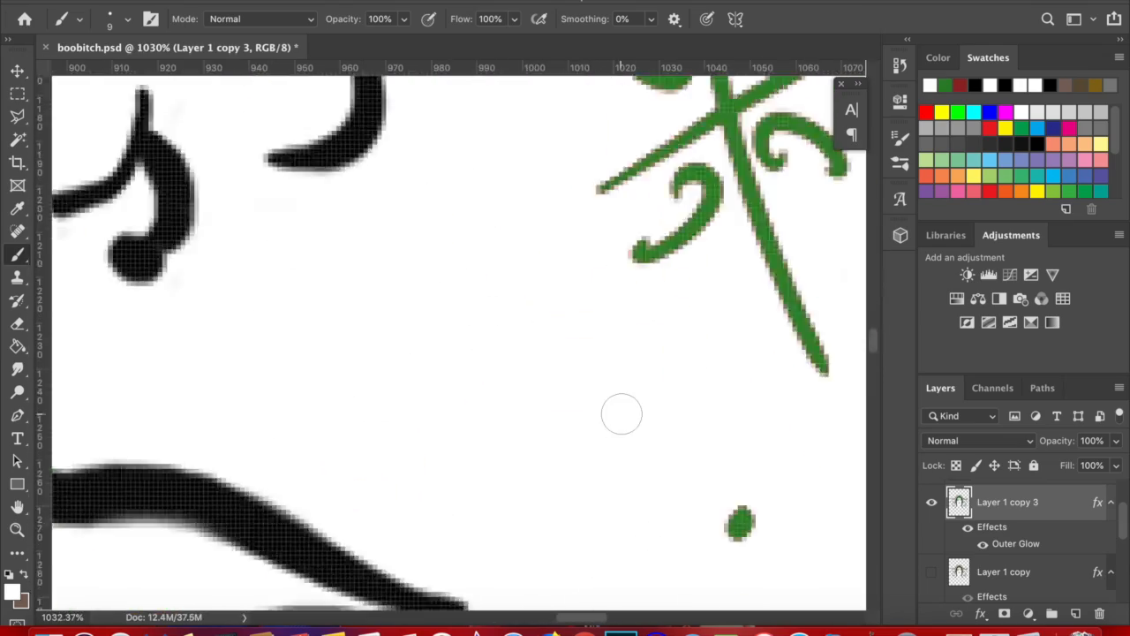
scroll(621, 415, up, 6)
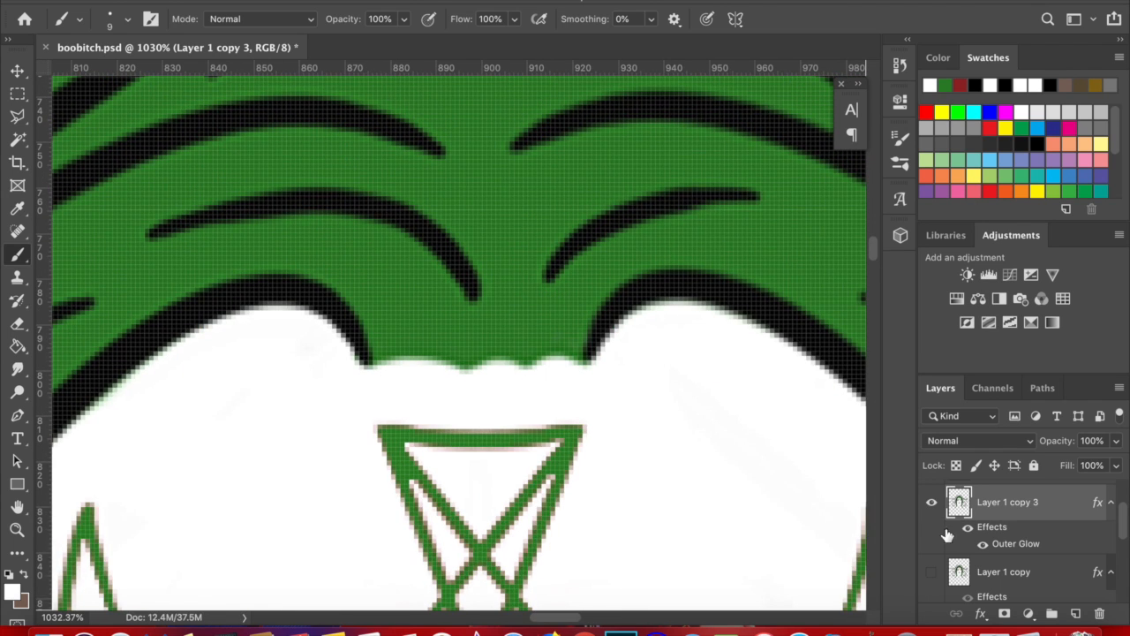
click(932, 504)
click(931, 504)
Whiten the narrow gaps inside the forehead triangle's upper corners with a 1 px brush, comparing the result against Layer 1 copy.
scroll(757, 499, up, 1)
scroll(757, 499, up, 10)
click(127, 20)
drag(105, 76, 50, 80)
click(688, 459)
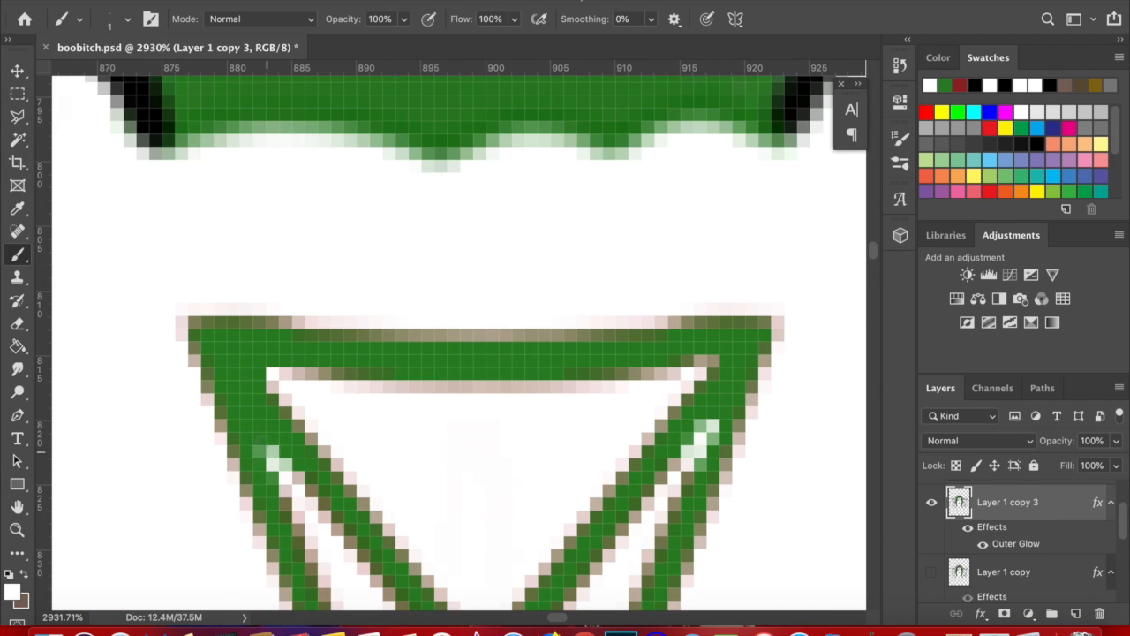
click(932, 503)
click(931, 502)
click(932, 572)
click(932, 502)
click(931, 502)
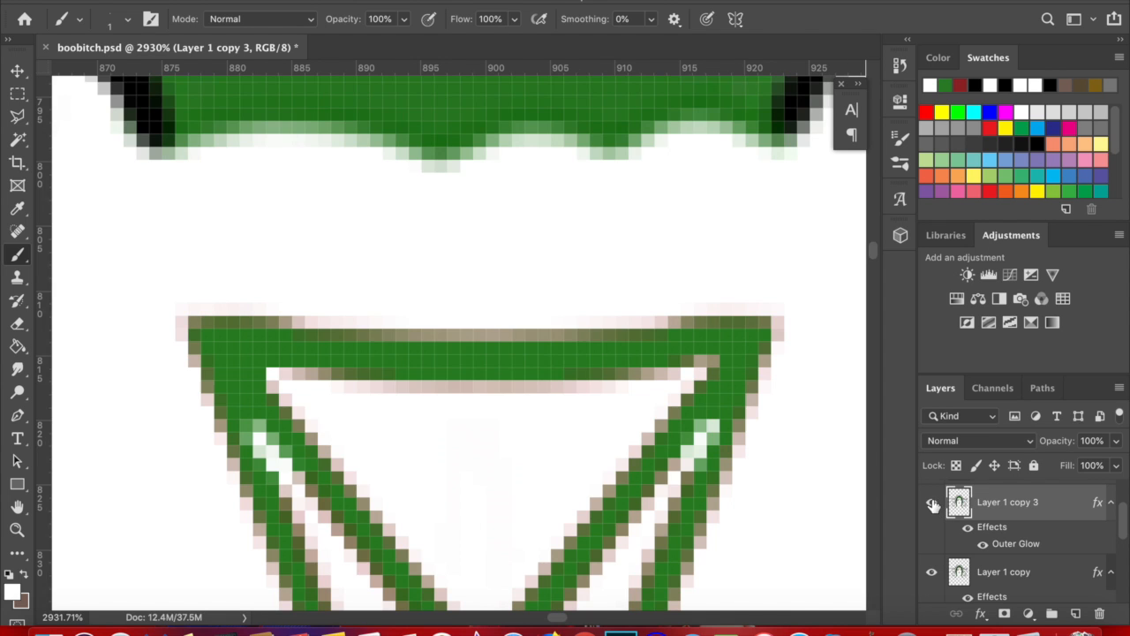
Whiten the inside of the smallest loop on the forehead heart's right flourish with the 1 px brush.
scroll(759, 519, down, 10)
scroll(433, 515, up, 4)
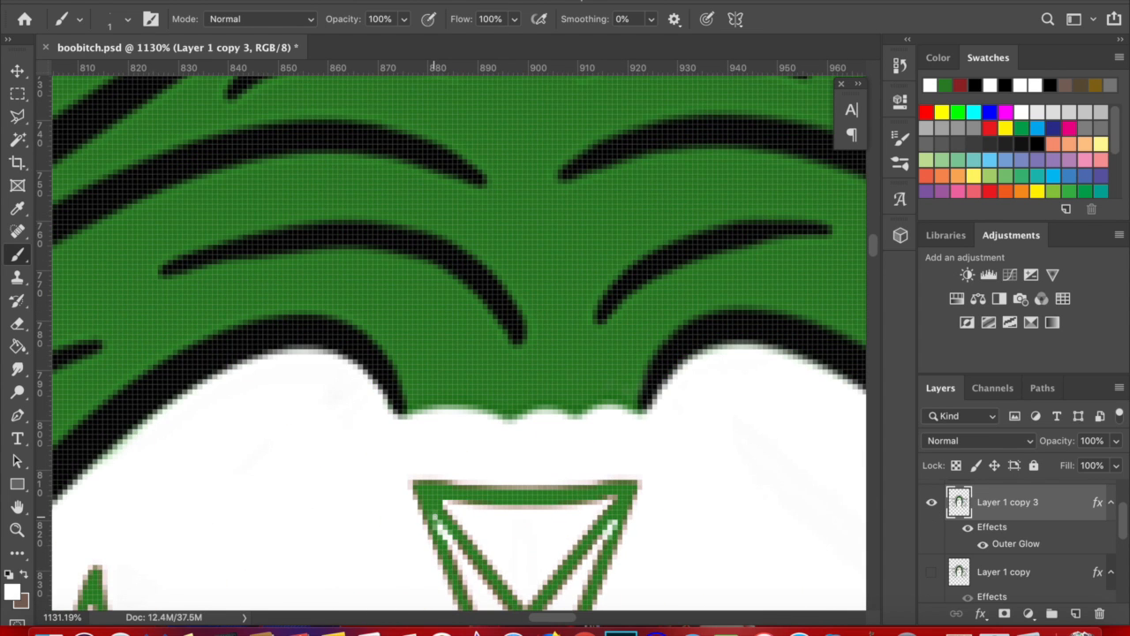
scroll(617, 495, down, 3)
scroll(589, 492, up, 6)
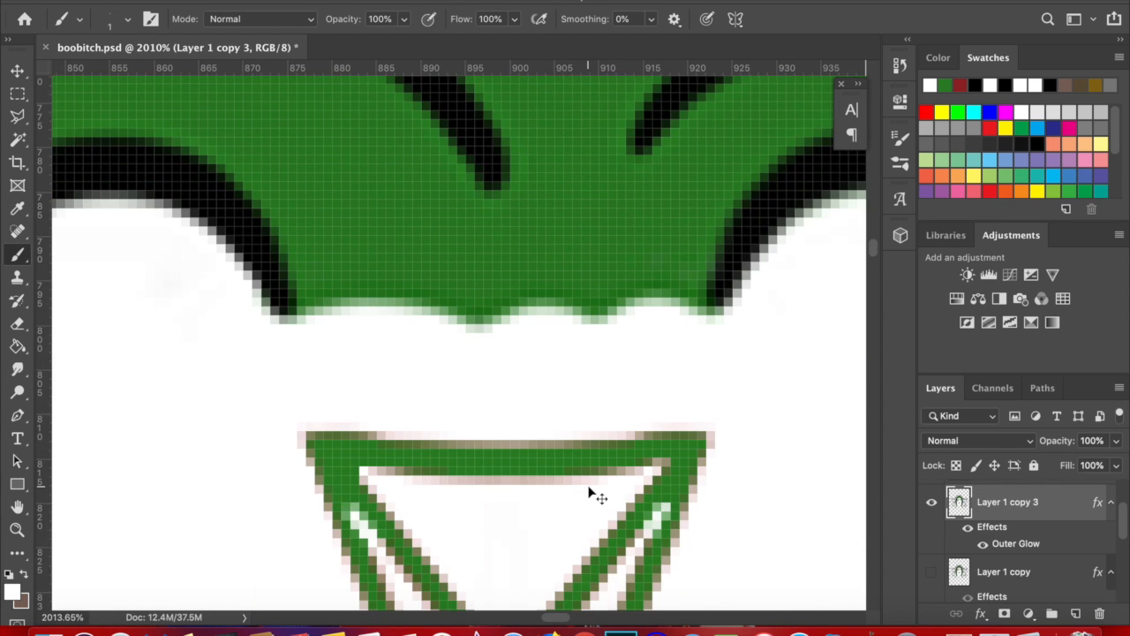
scroll(738, 515, down, 6)
scroll(739, 521, down, 6)
scroll(739, 535, up, 6)
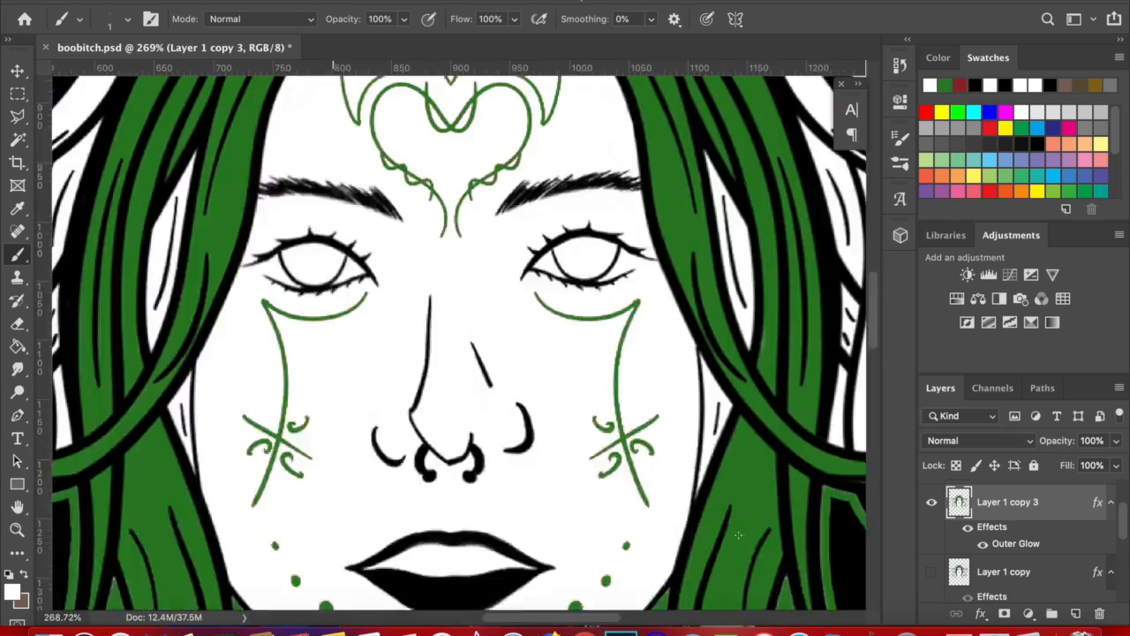
scroll(469, 265, up, 3)
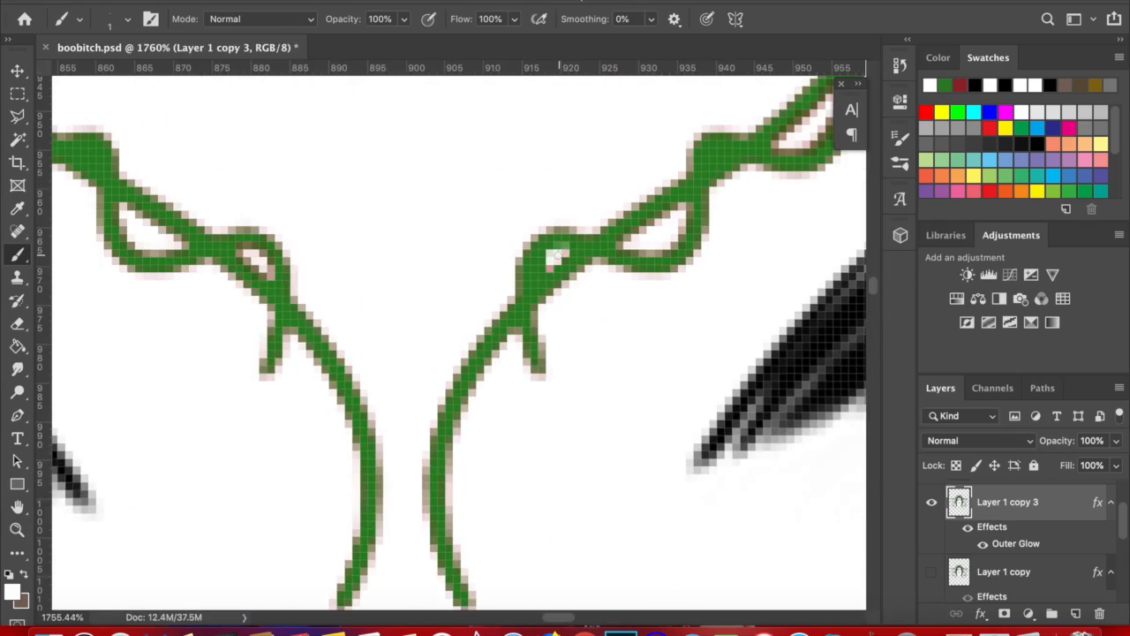
scroll(556, 256, down, 8)
scroll(455, 282, up, 3)
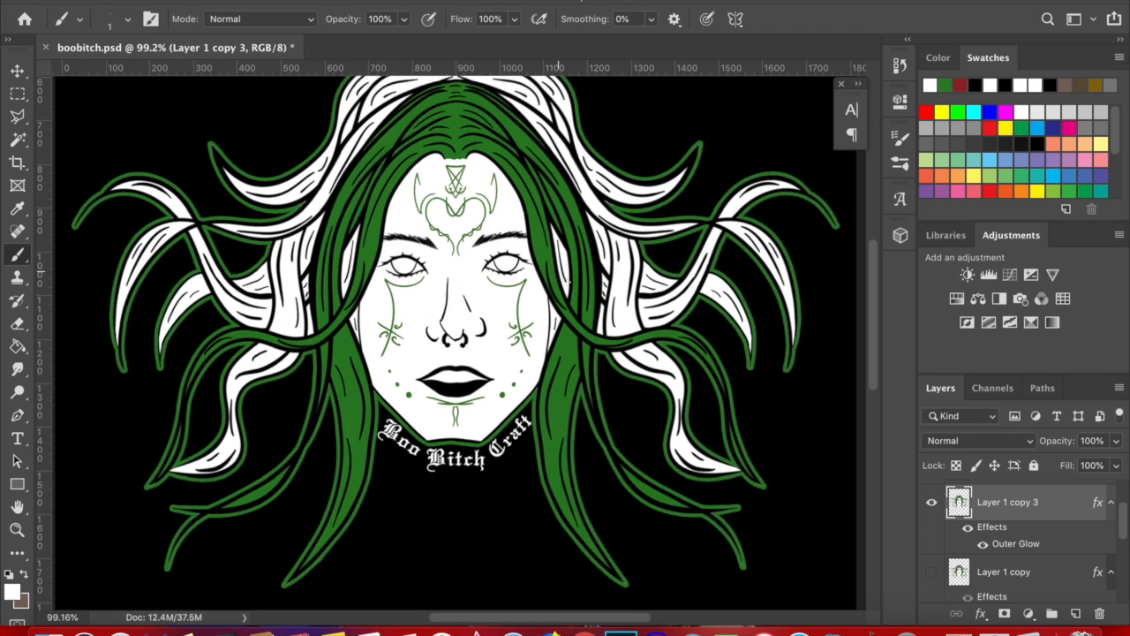
Compare the full design with Layer 1 copy 3 hidden, and try inverting the layer's colors twice, undoing each inversion.
click(931, 509)
scroll(751, 411, down, 3)
scroll(752, 411, up, 1)
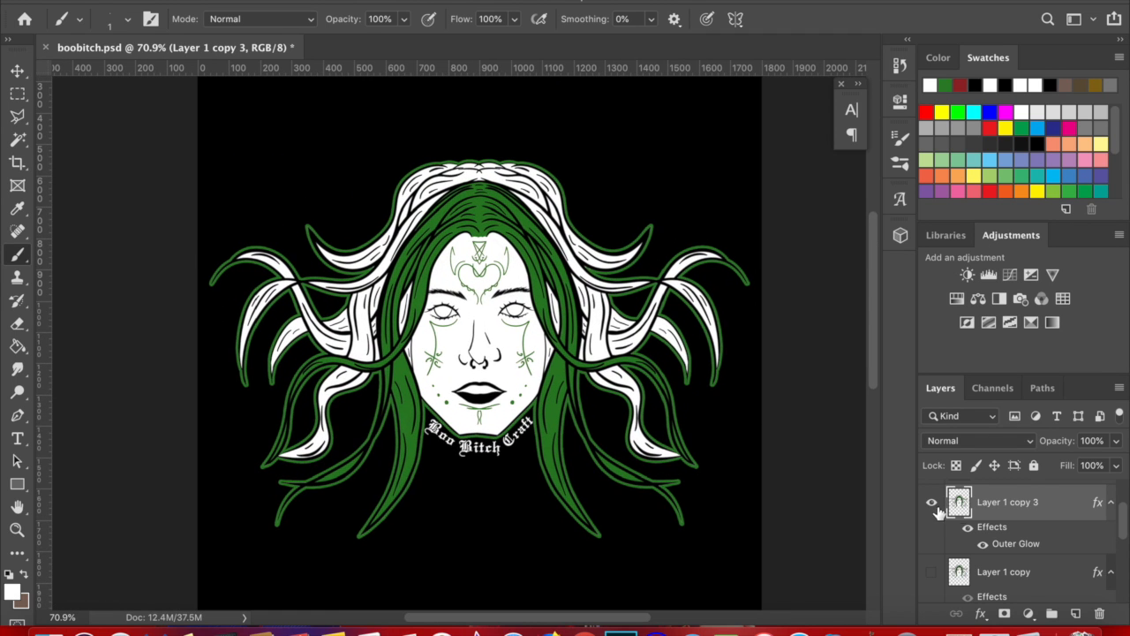
click(932, 504)
key(super+i)
key(super+z)
key(super+i)
key(super+z)
Try inverting Layer 1 copy, and save the document with Layer 1 copy 3 visible and Layer 1 copy hidden.
click(1055, 572)
key(super+i)
click(933, 486)
click(932, 554)
key(super+s)
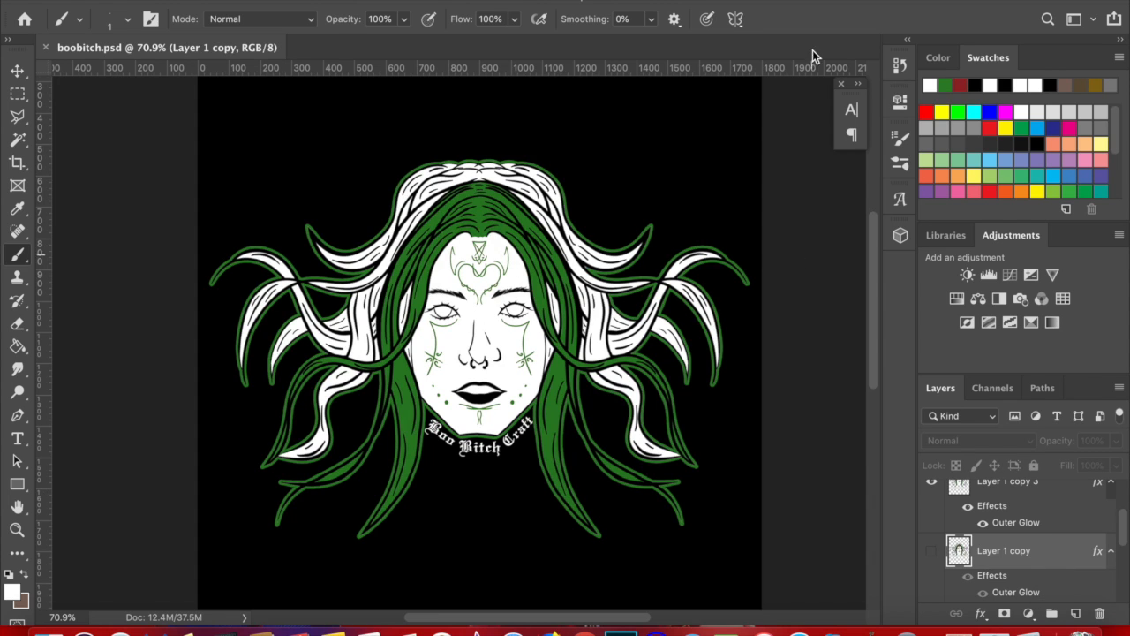